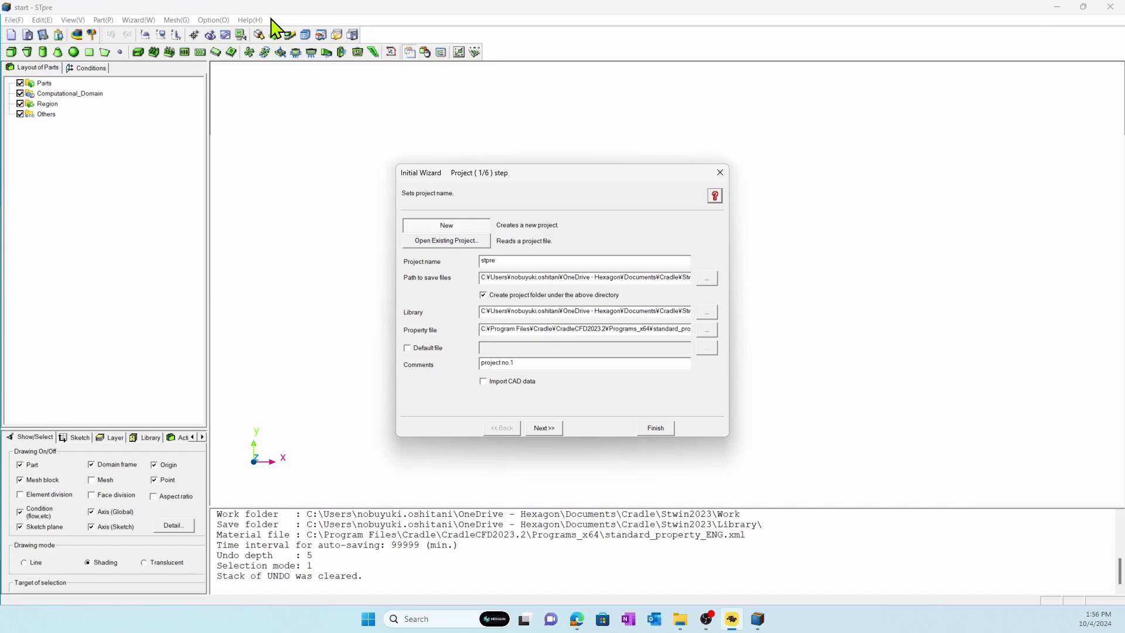
# Name the new project Case1 and set its save location to the C:\CAD folder.
pyautogui.moveTo(511, 259); pyautogui.dragTo(465, 256)
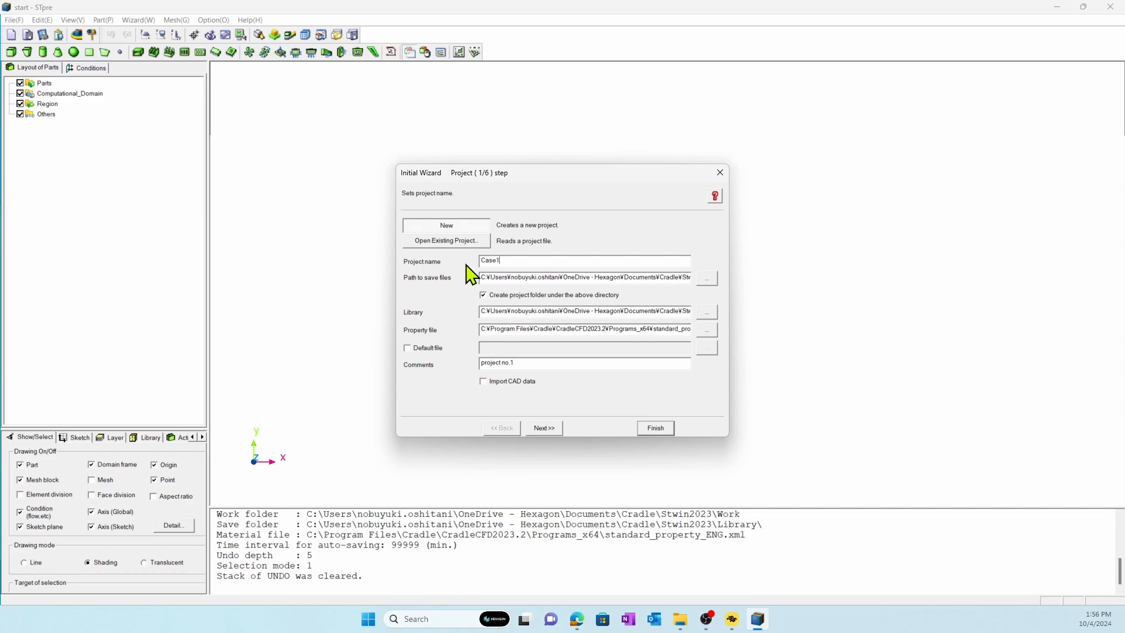
pyautogui.click(707, 279)
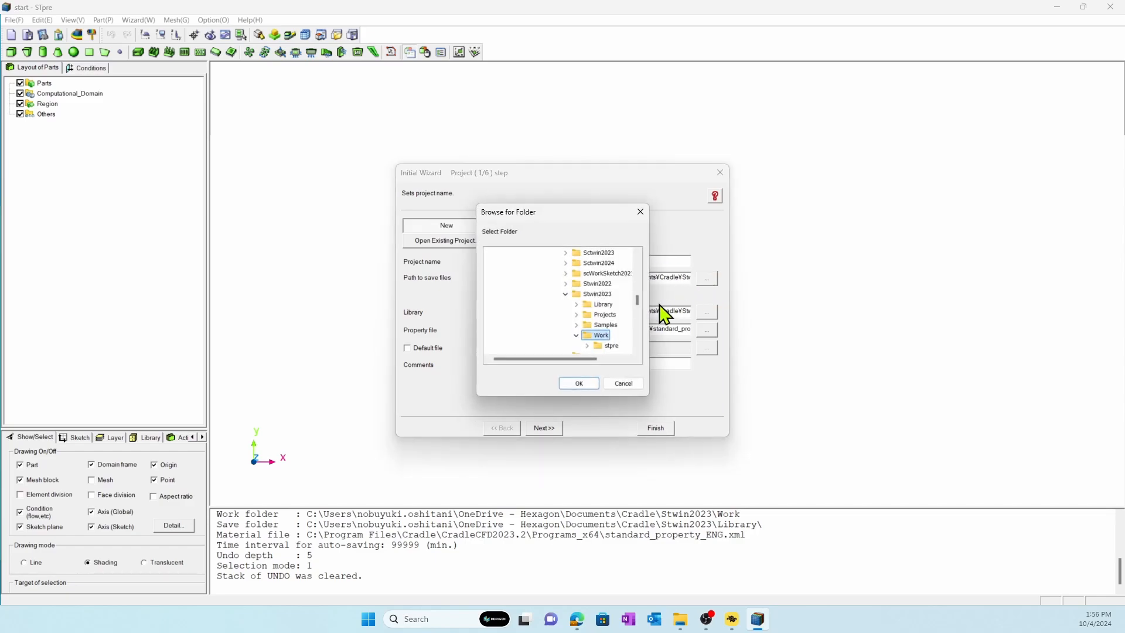
pyautogui.moveTo(639, 300); pyautogui.dragTo(640, 273)
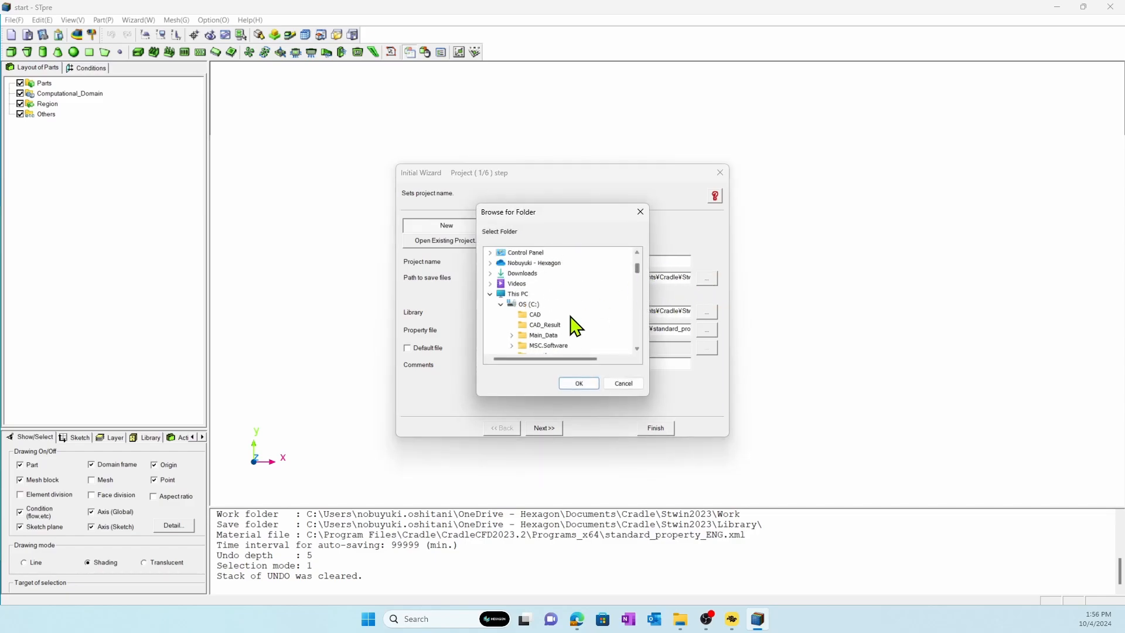
pyautogui.click(535, 315)
pyautogui.click(578, 384)
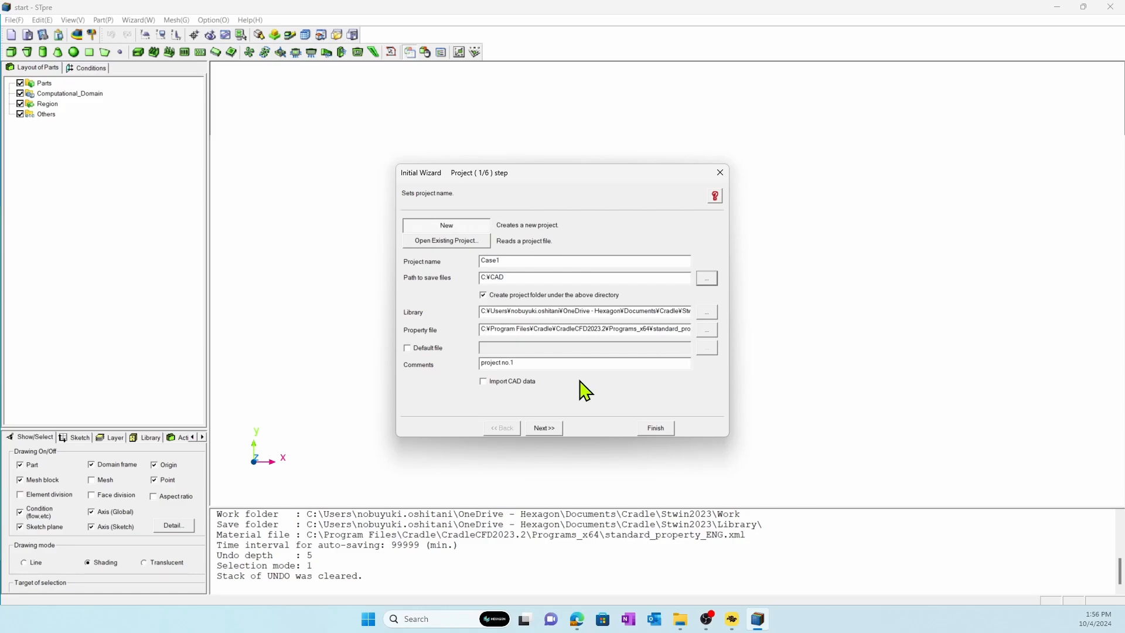
# Enable CAD data import, read in PCU_inverter_CAD.x_t from C:\CAD and finish the initial wizard.
pyautogui.click(528, 382)
pyautogui.click(543, 428)
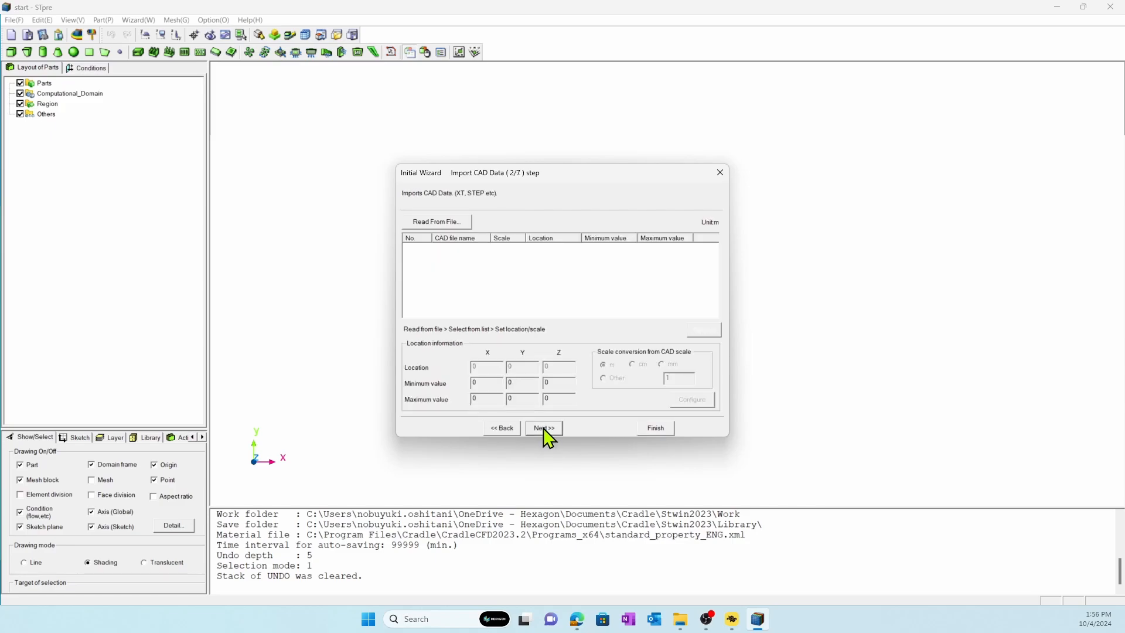
pyautogui.click(445, 222)
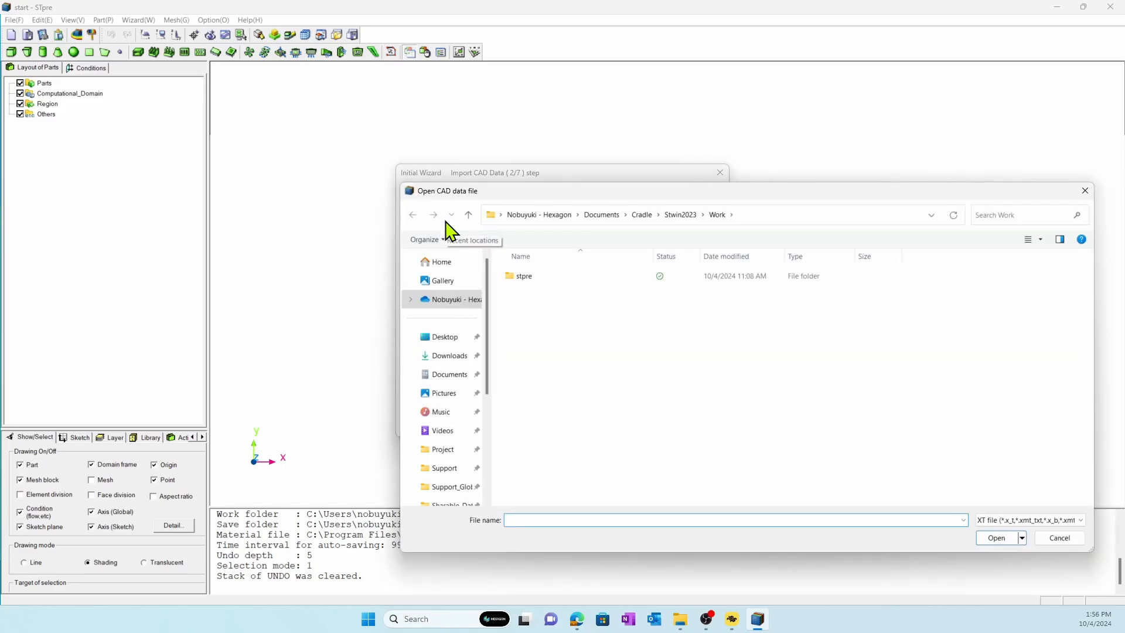
pyautogui.scroll(-3, 446, 411)
pyautogui.click(455, 462)
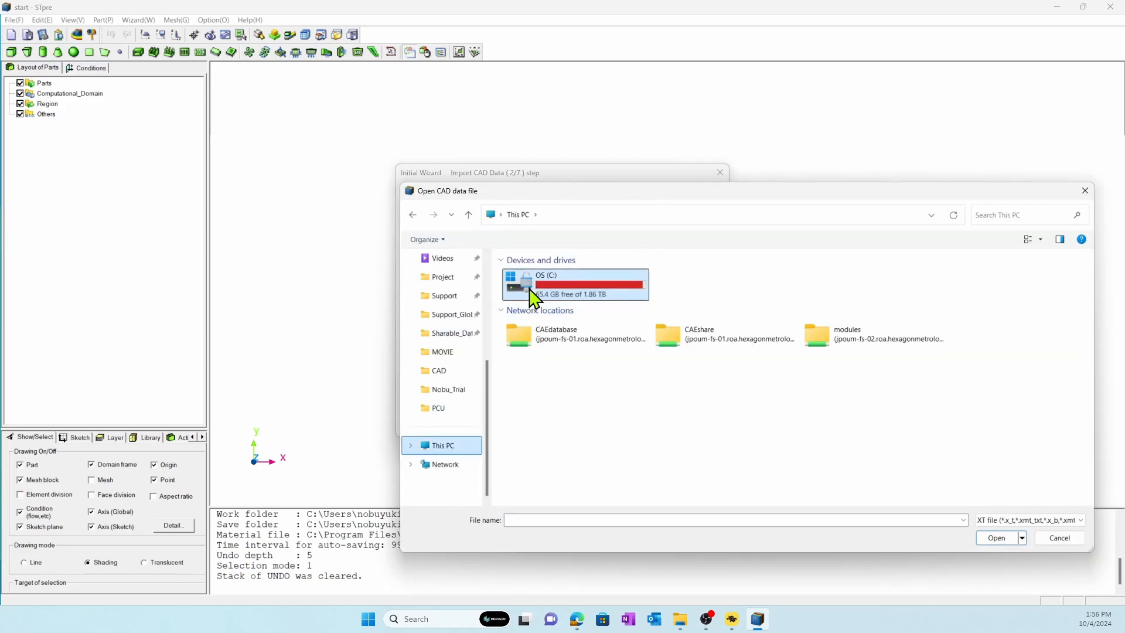
pyautogui.doubleClick(532, 293)
pyautogui.doubleClick(534, 279)
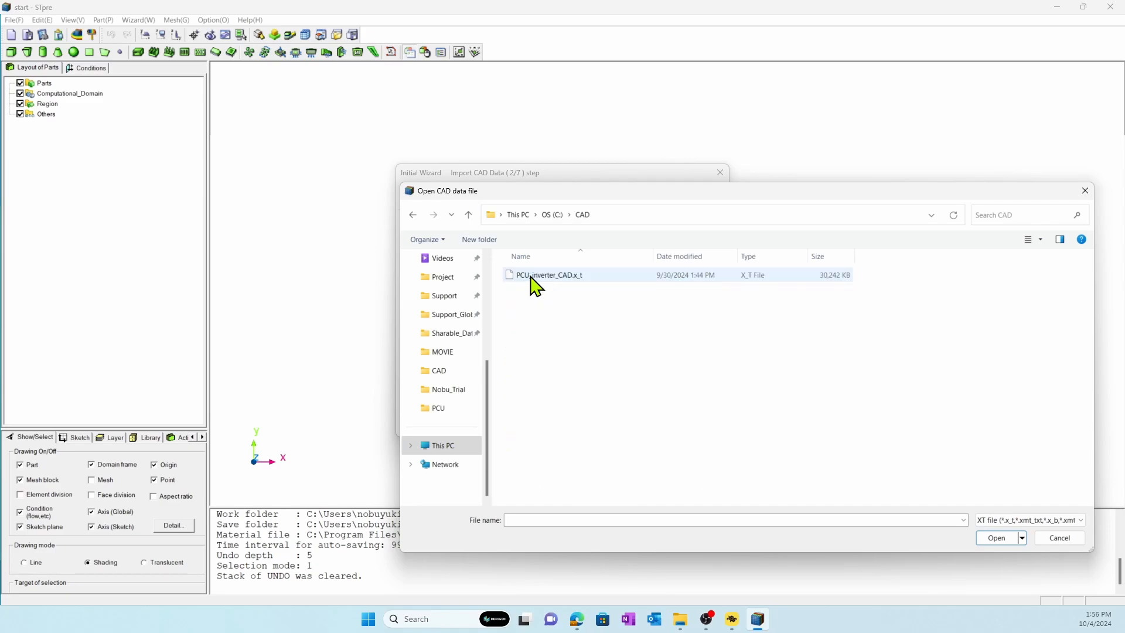
pyautogui.click(532, 276)
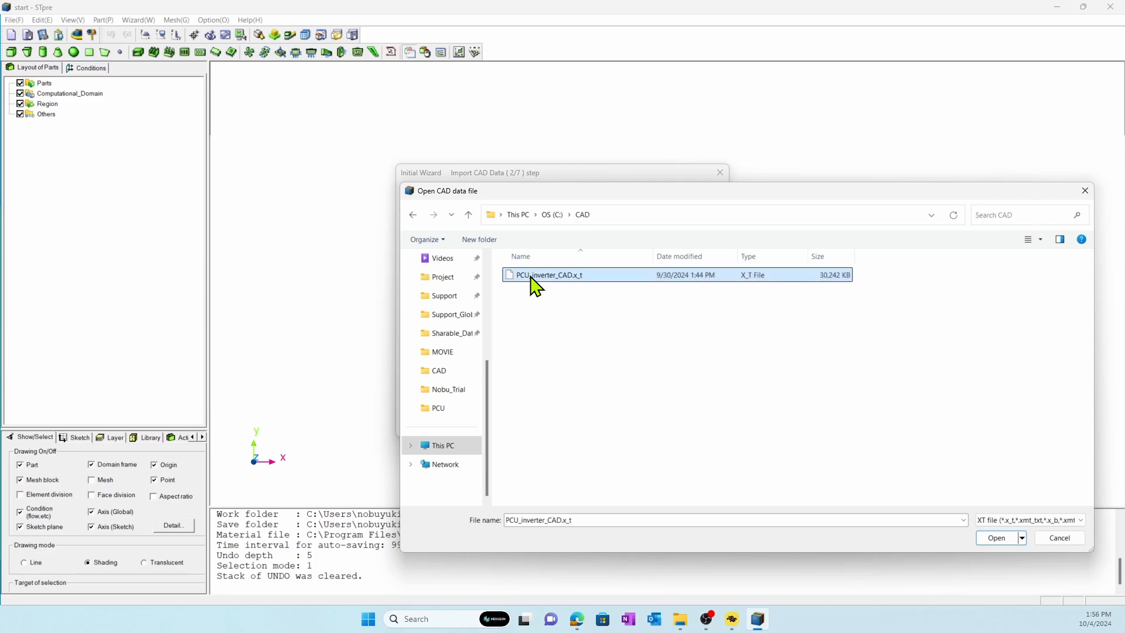
pyautogui.click(990, 538)
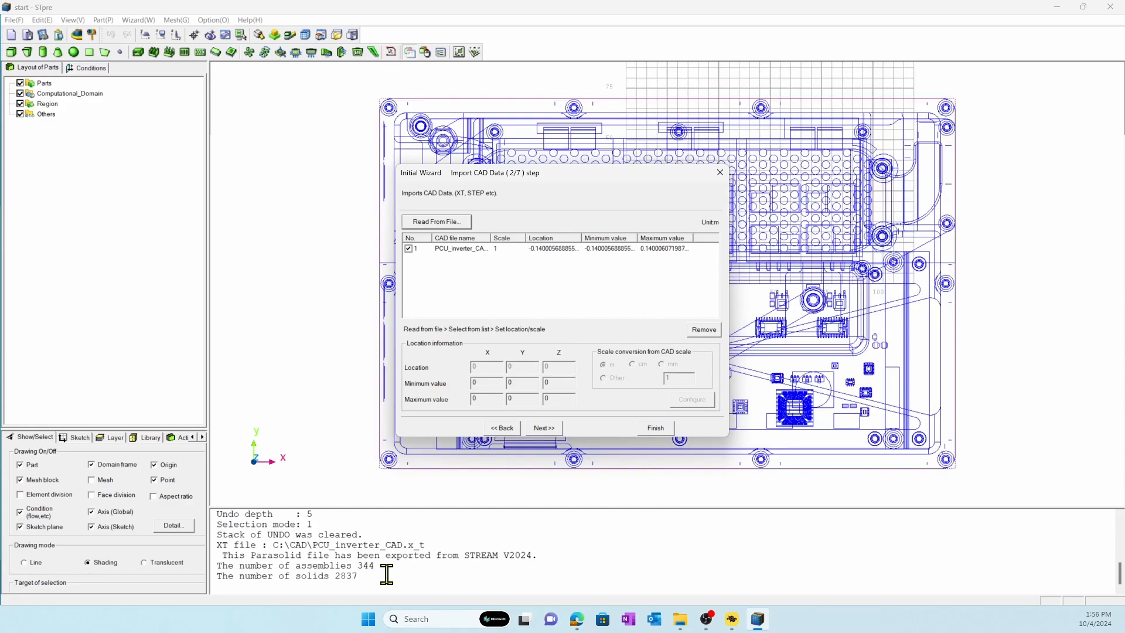
pyautogui.click(657, 427)
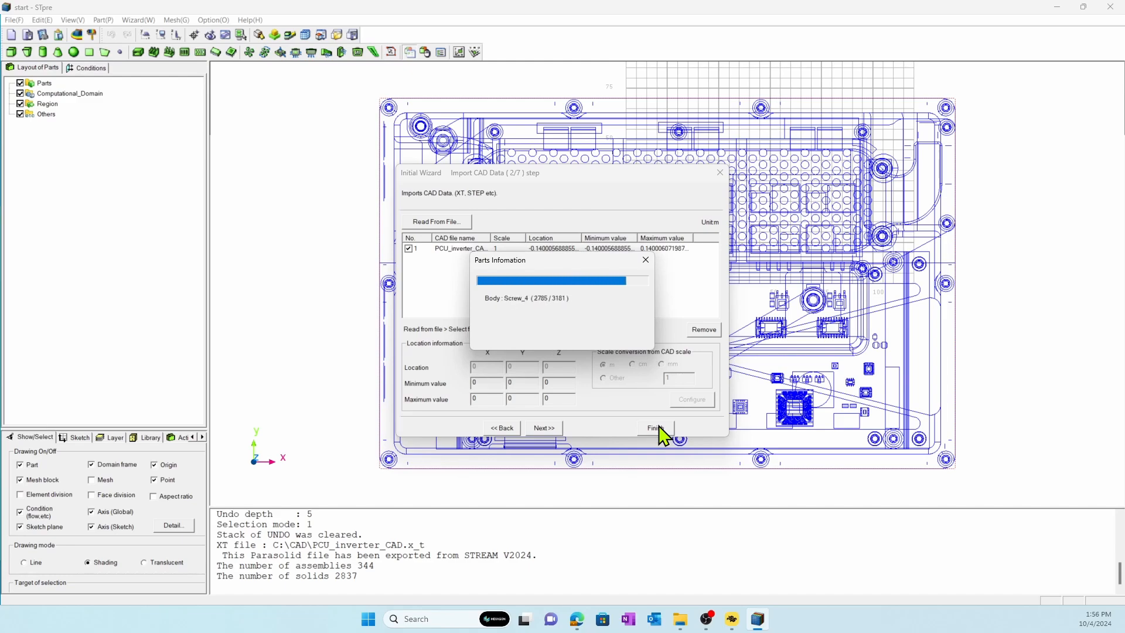
pyautogui.click(658, 425)
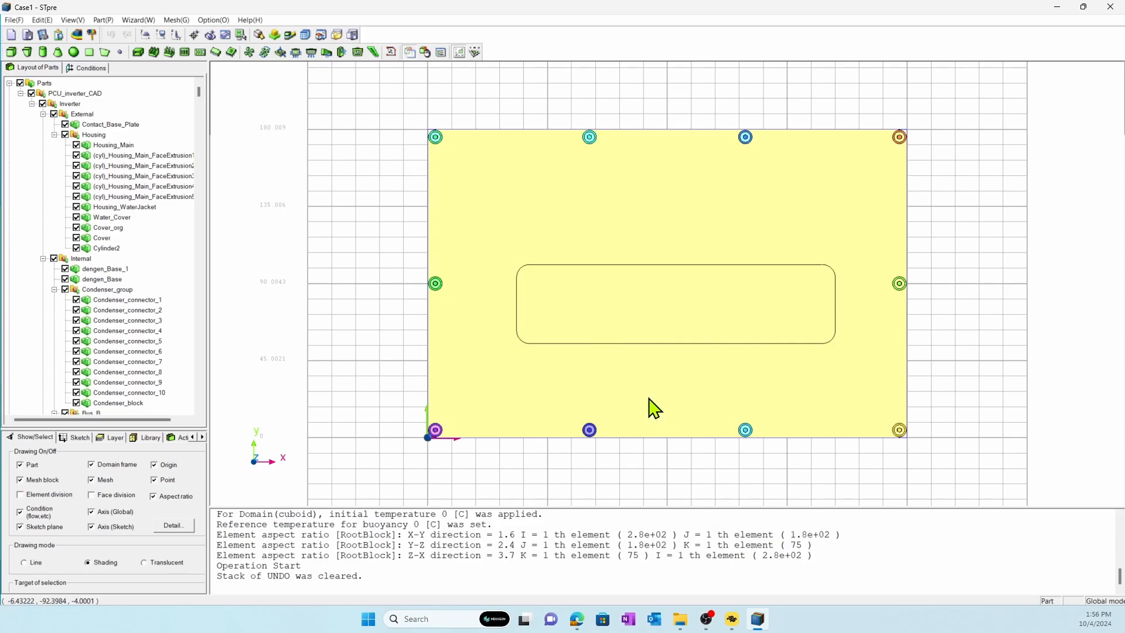
# Examine the inverter's internal parts in translucent display from an oblique angle, then return to shading.
pyautogui.click(155, 563)
pyautogui.moveTo(429, 387)
pyautogui.mouseDown(button='middle')
pyautogui.moveTo(435, 314)
pyautogui.moveTo(493, 230)
pyautogui.moveTo(223, 516)
pyautogui.mouseUp(button='middle')
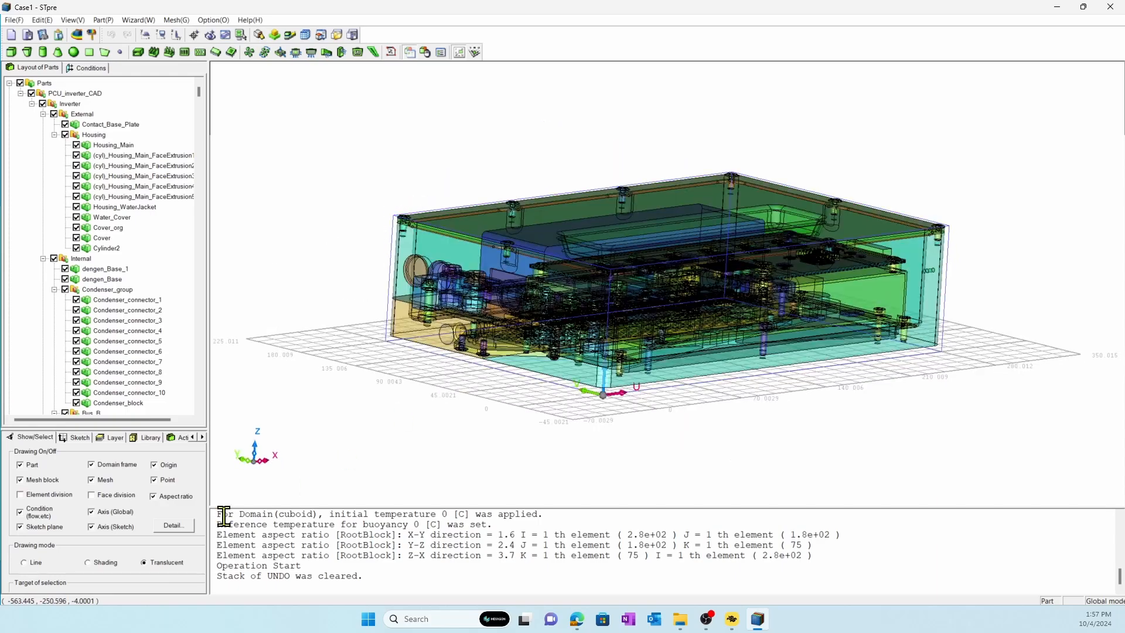
pyautogui.click(104, 563)
# Make one in-place copy of Housing_WaterJacket and Water_Cover with zero offset and translation only turned off.
pyautogui.moveTo(219, 473); pyautogui.dragTo(578, 236, button='middle')
pyautogui.click(611, 242)
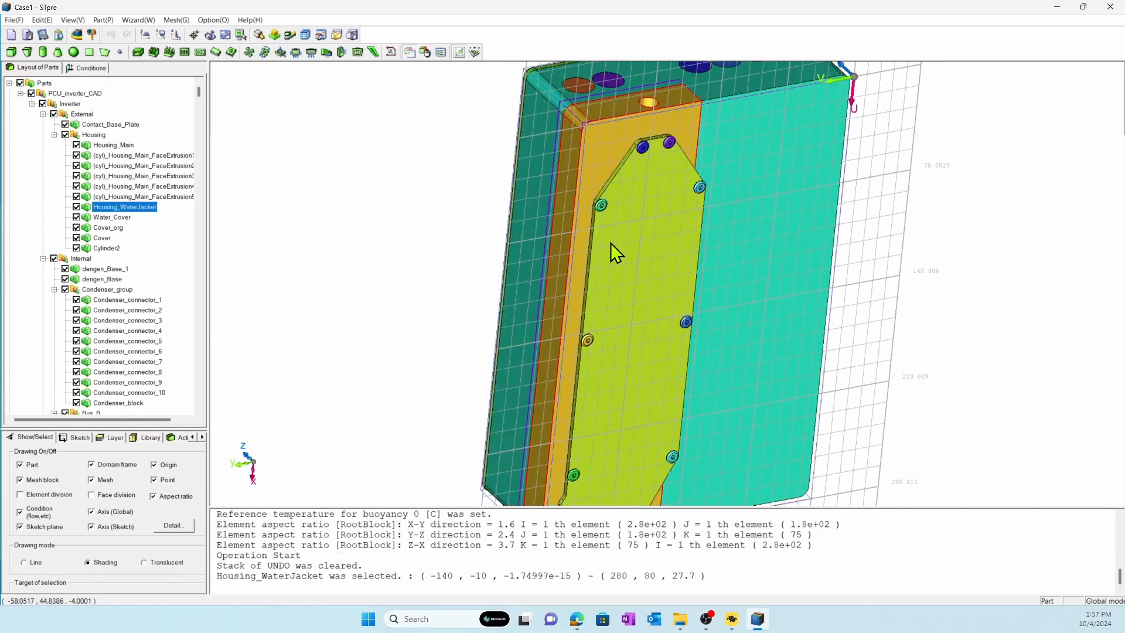
pyautogui.rightClick(611, 242)
pyautogui.click(627, 273)
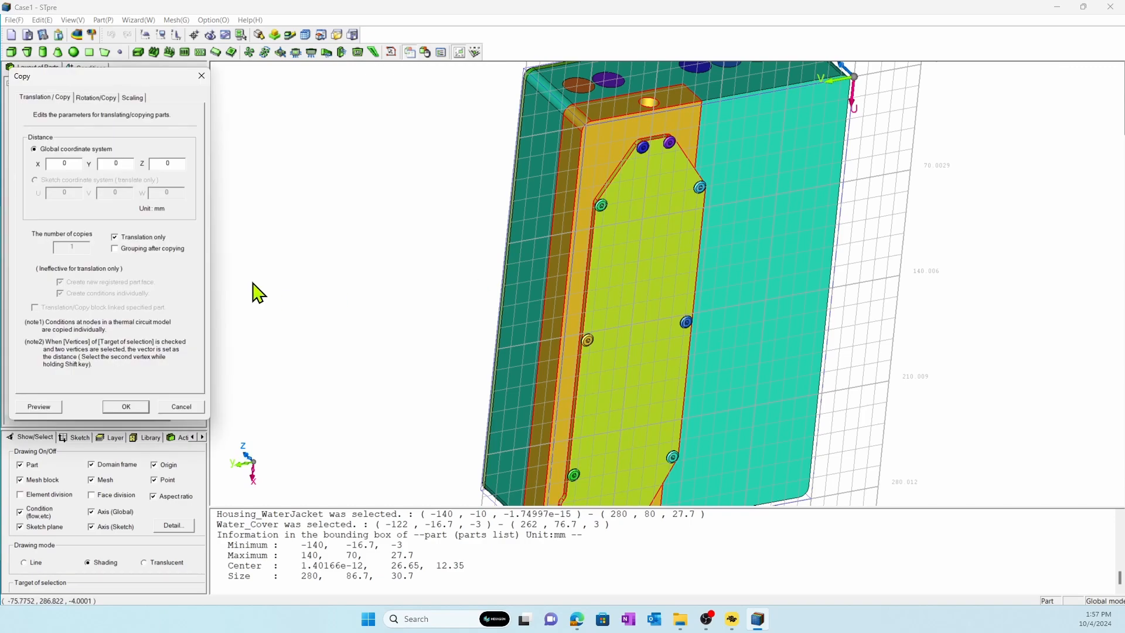
pyautogui.click(149, 238)
pyautogui.click(124, 405)
pyautogui.click(544, 350)
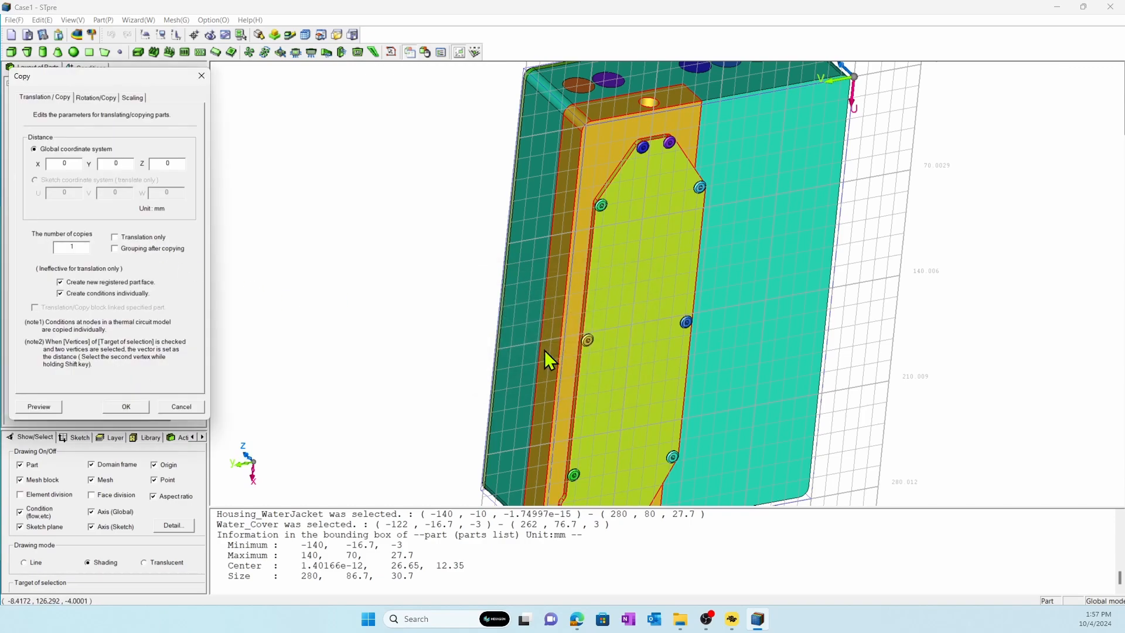
# Hide all parts except the copied water jacket and the copied water cover.
pyautogui.click(31, 93)
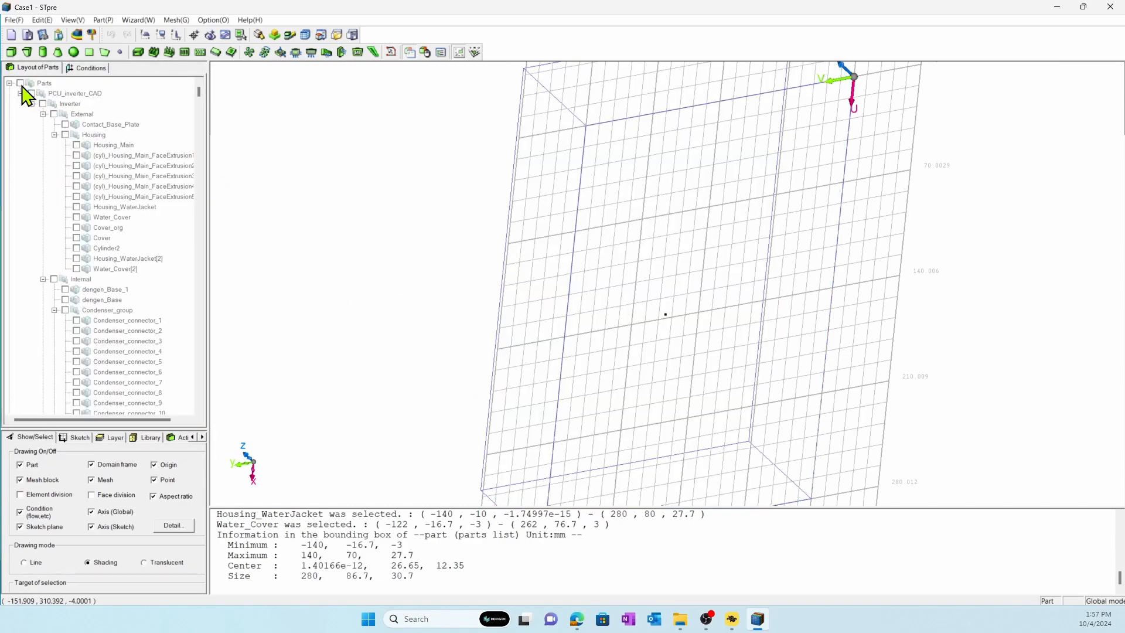
pyautogui.click(76, 258)
pyautogui.click(77, 269)
# Create 1 mm thick covers over the port openings on the copied water jacket's long side face and end face.
pyautogui.moveTo(479, 287); pyautogui.dragTo(559, 284, button='middle')
pyautogui.click(39, 20)
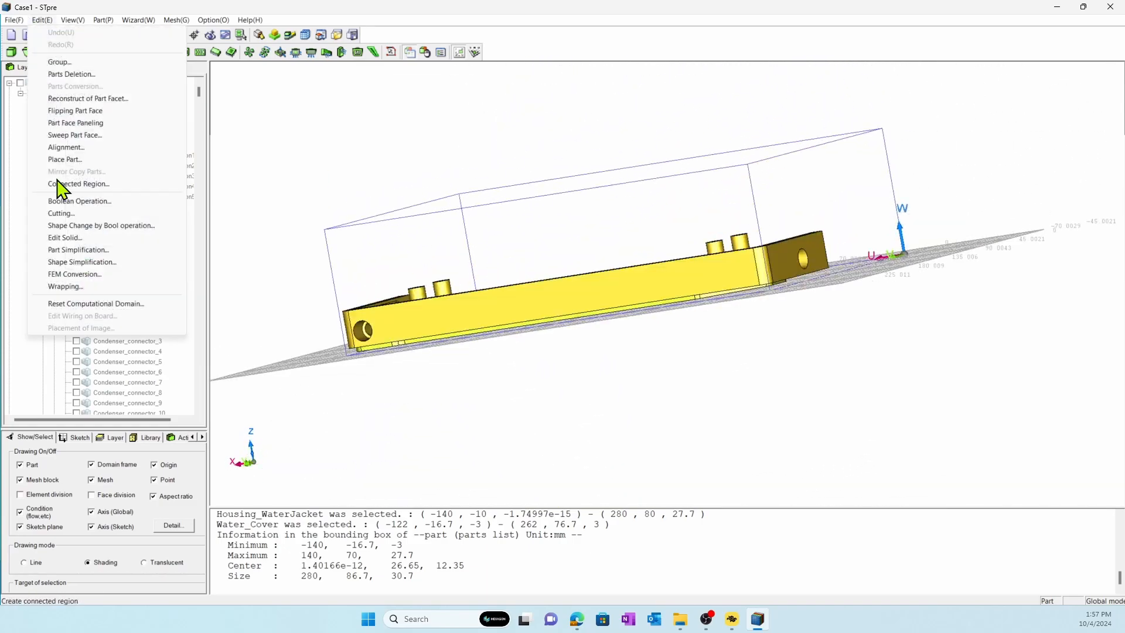
pyautogui.click(65, 237)
pyautogui.click(53, 225)
pyautogui.click(421, 334)
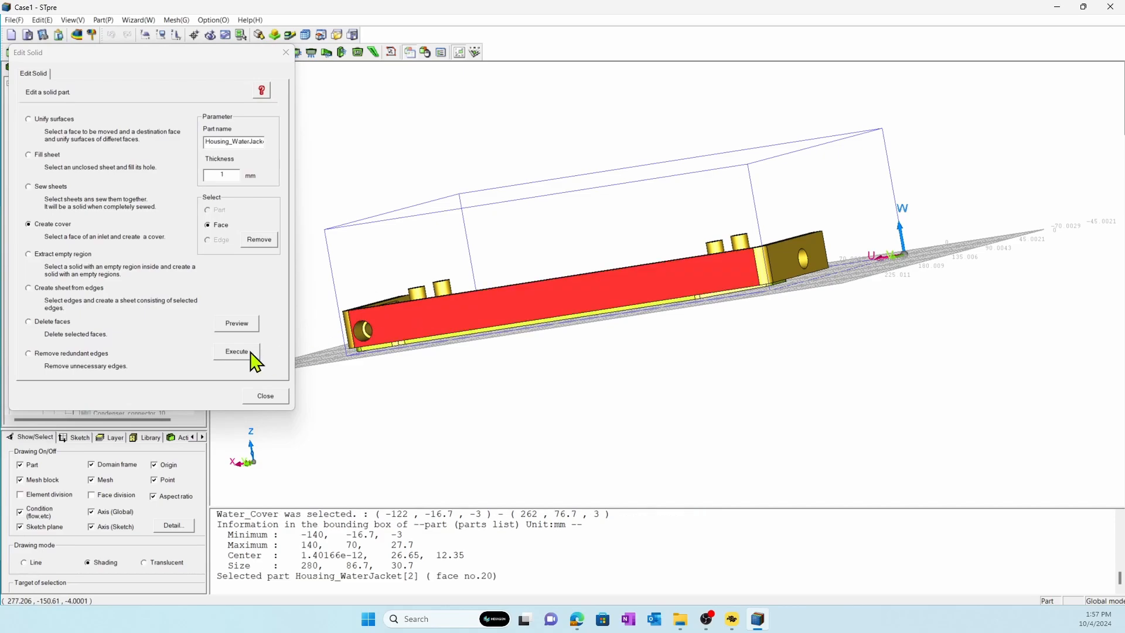
pyautogui.click(239, 351)
pyautogui.click(783, 269)
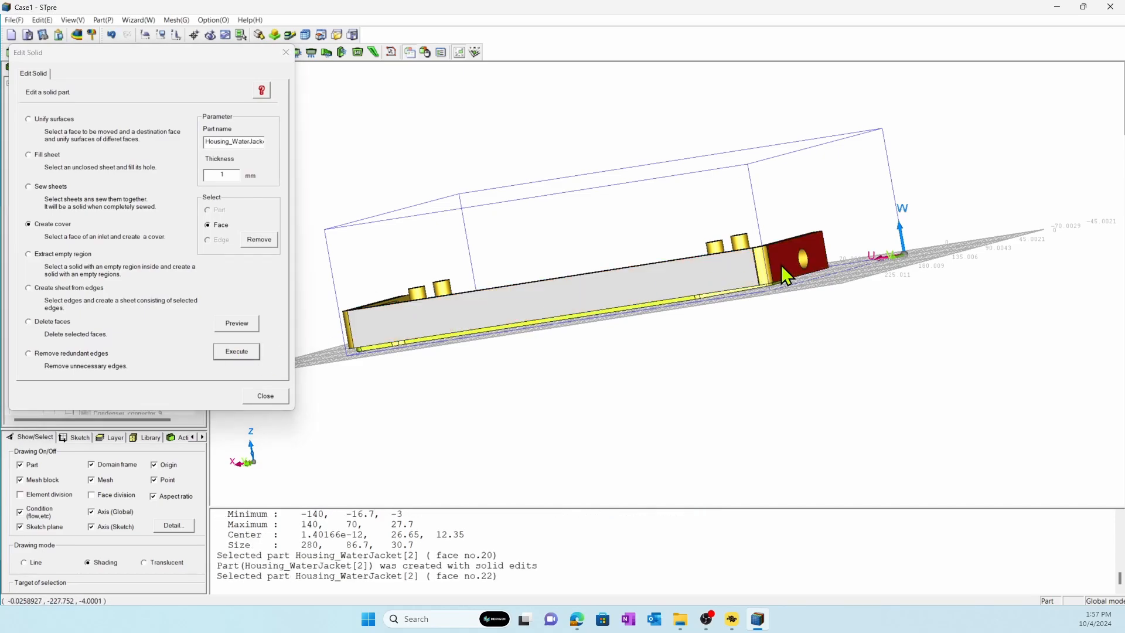
pyautogui.click(242, 353)
pyautogui.click(256, 397)
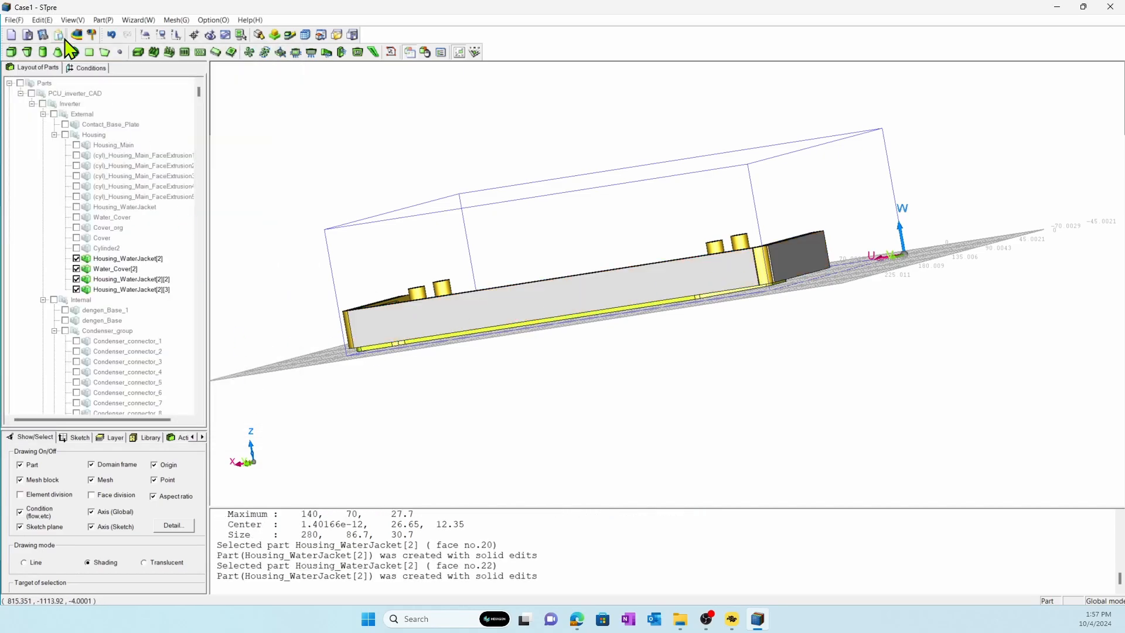
# Unite the copied water jacket with its long side cover and its end cover using Boolean operations.
pyautogui.click(41, 20)
pyautogui.click(72, 200)
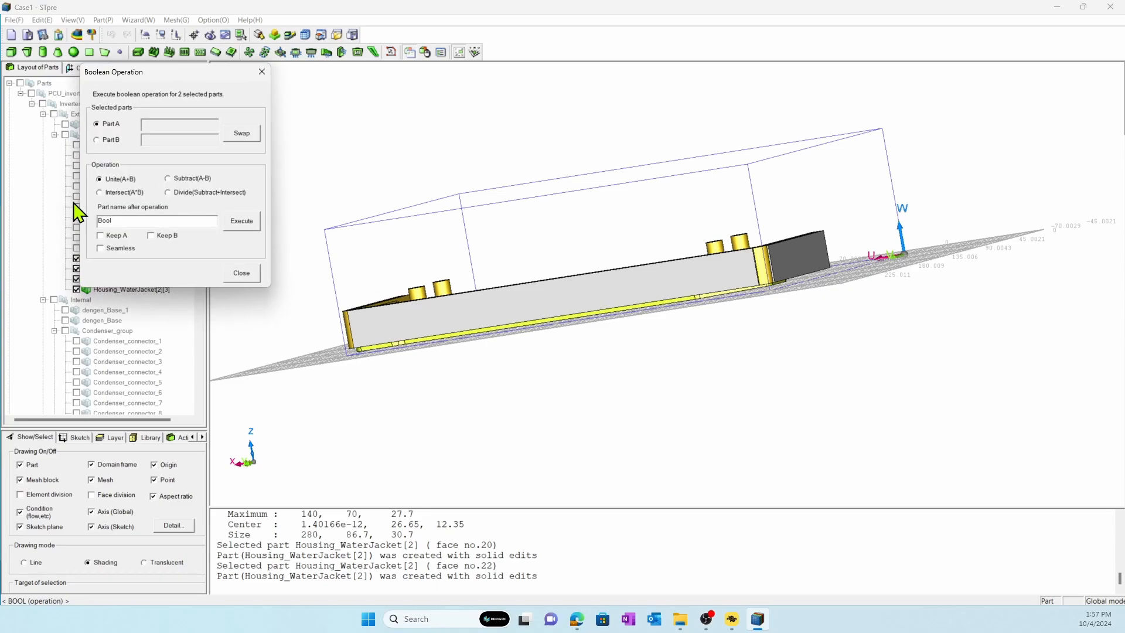
pyautogui.moveTo(667, 321); pyautogui.dragTo(648, 248, button='middle')
pyautogui.click(719, 173)
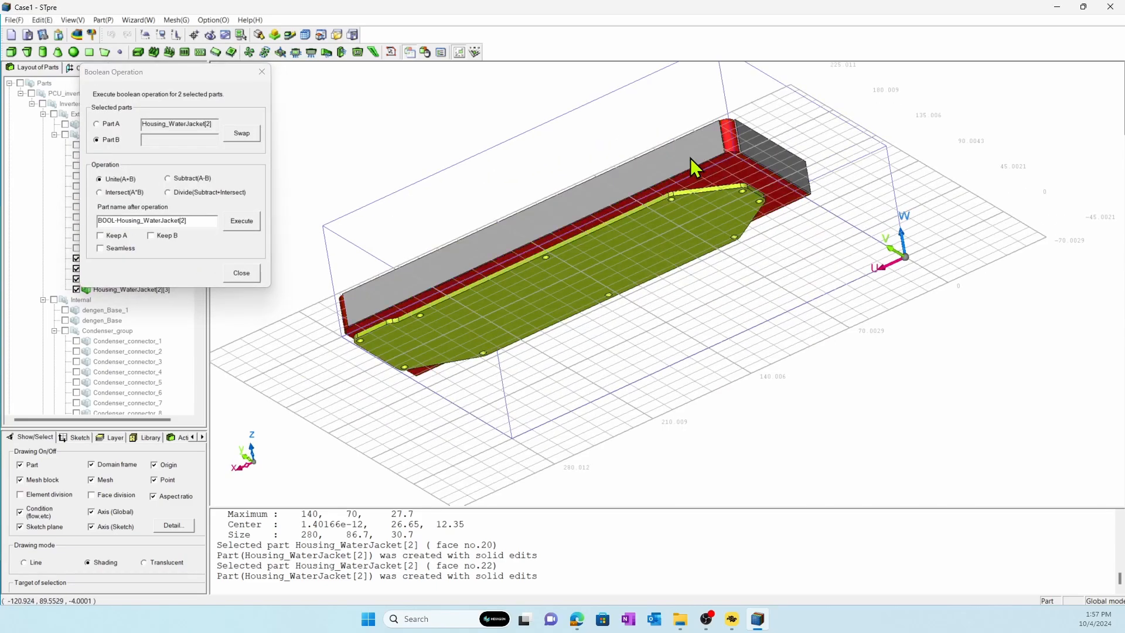
pyautogui.click(690, 157)
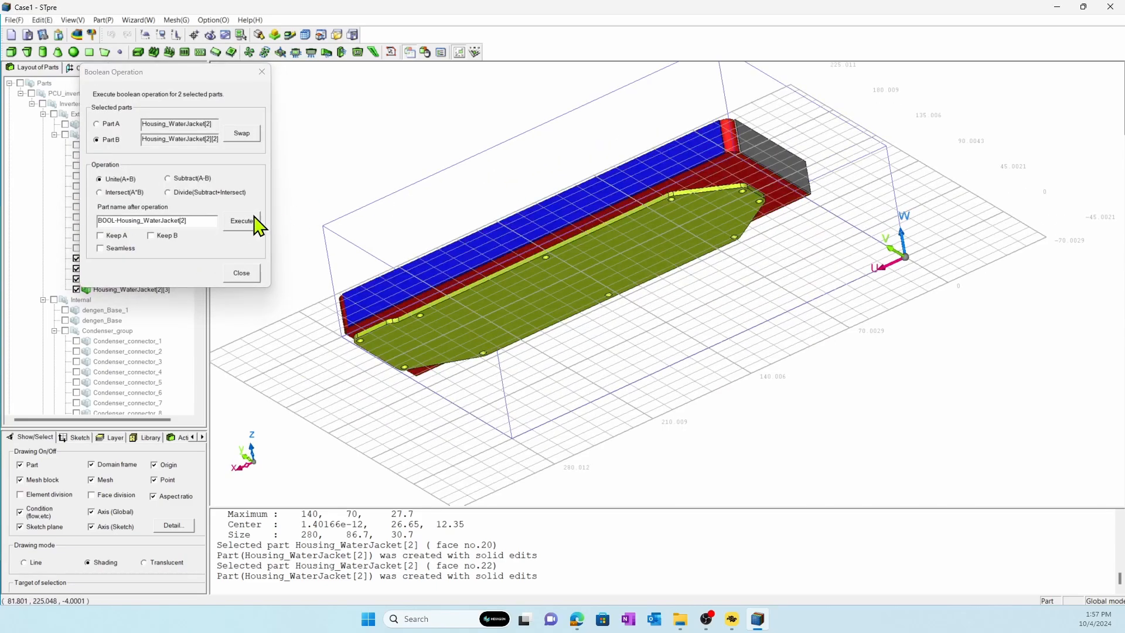
pyautogui.click(719, 171)
pyautogui.click(757, 145)
pyautogui.click(241, 220)
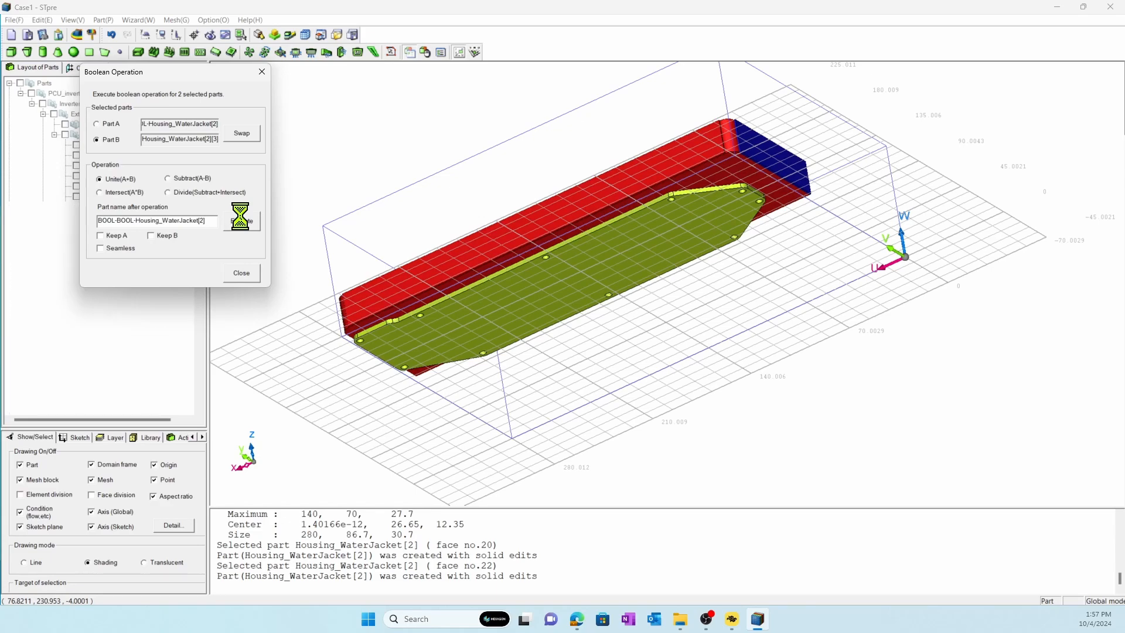
# Unite the closed-off water jacket solid with the copied water cover.
pyautogui.click(427, 251)
pyautogui.click(483, 293)
pyautogui.click(252, 223)
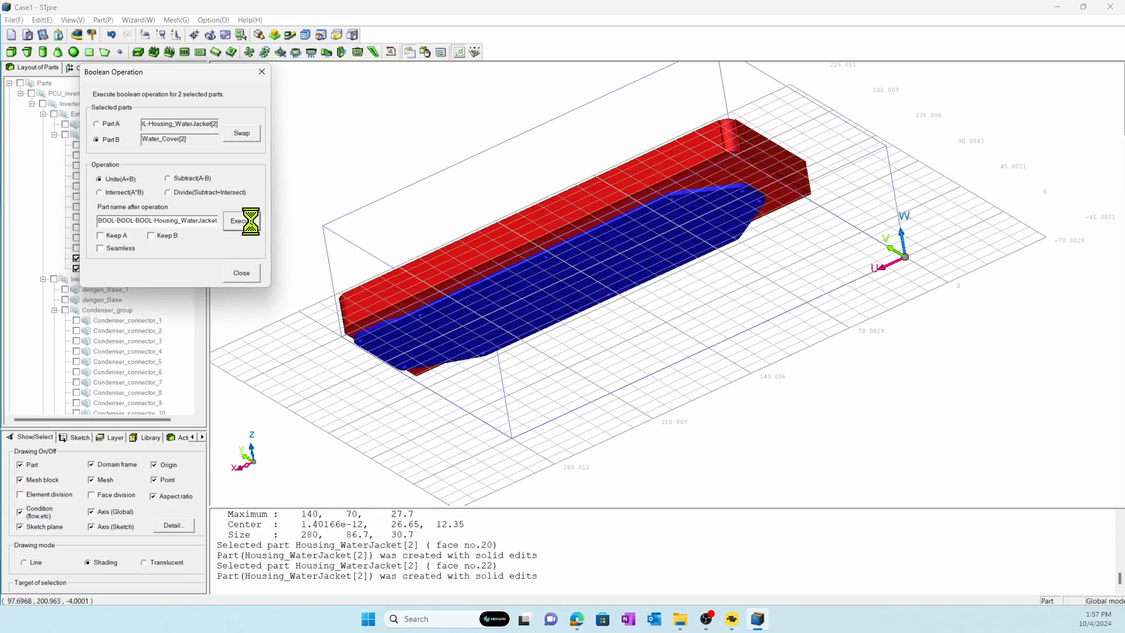
pyautogui.click(241, 273)
# Preview and extract the empty region inside the united water jacket solid as a separate part.
pyautogui.moveTo(363, 242); pyautogui.dragTo(352, 223, button='middle')
pyautogui.click(174, 258)
pyautogui.click(42, 17)
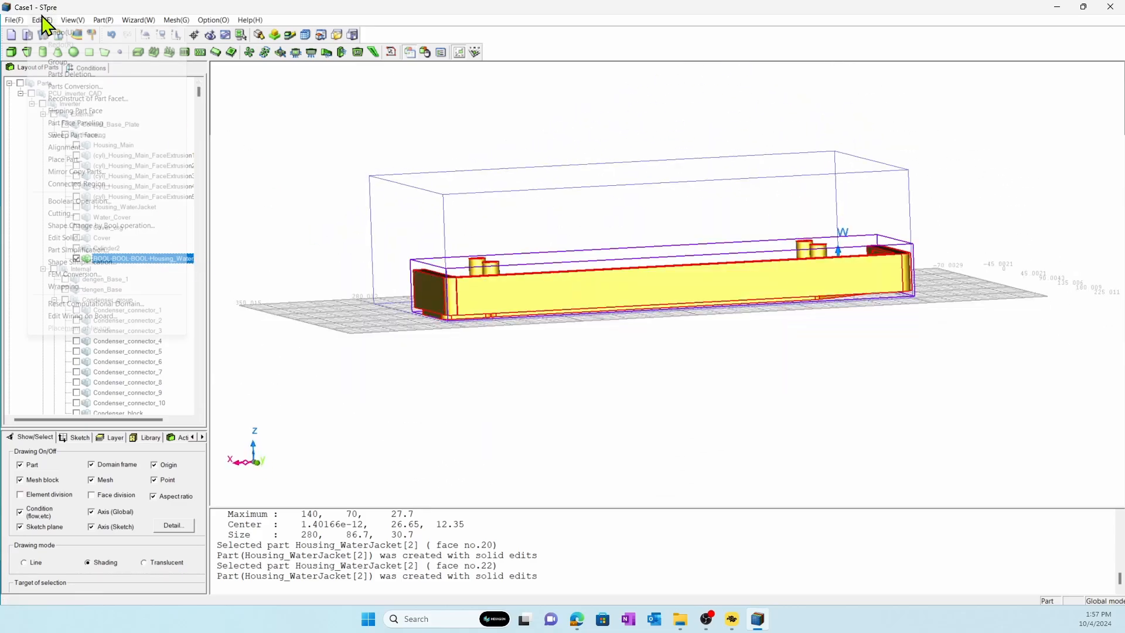
pyautogui.click(53, 237)
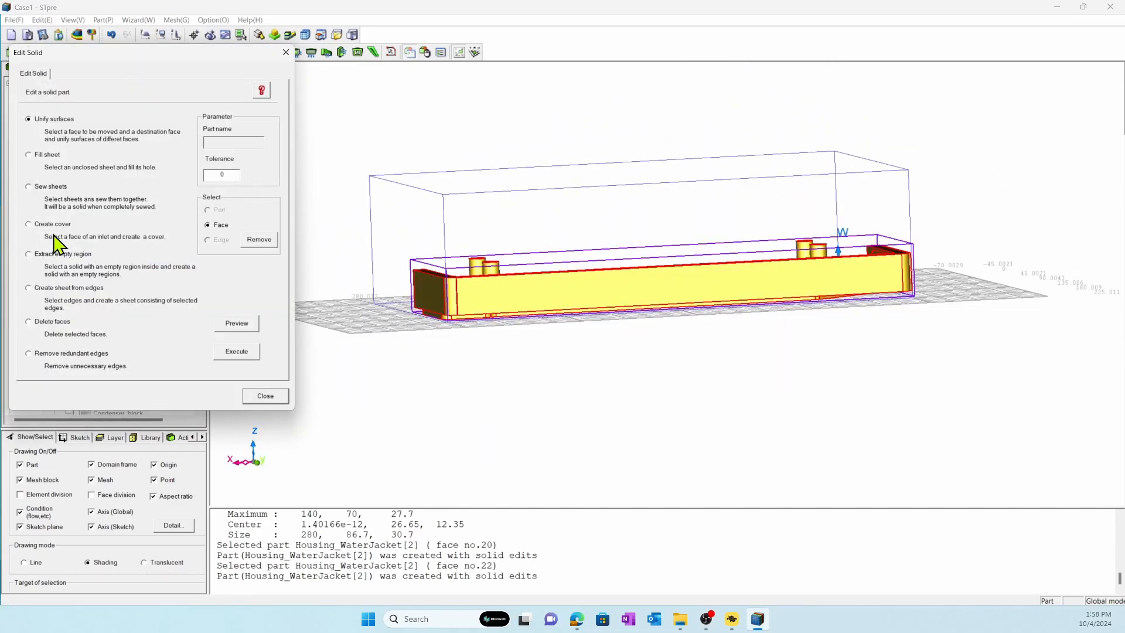
pyautogui.click(52, 254)
pyautogui.click(519, 295)
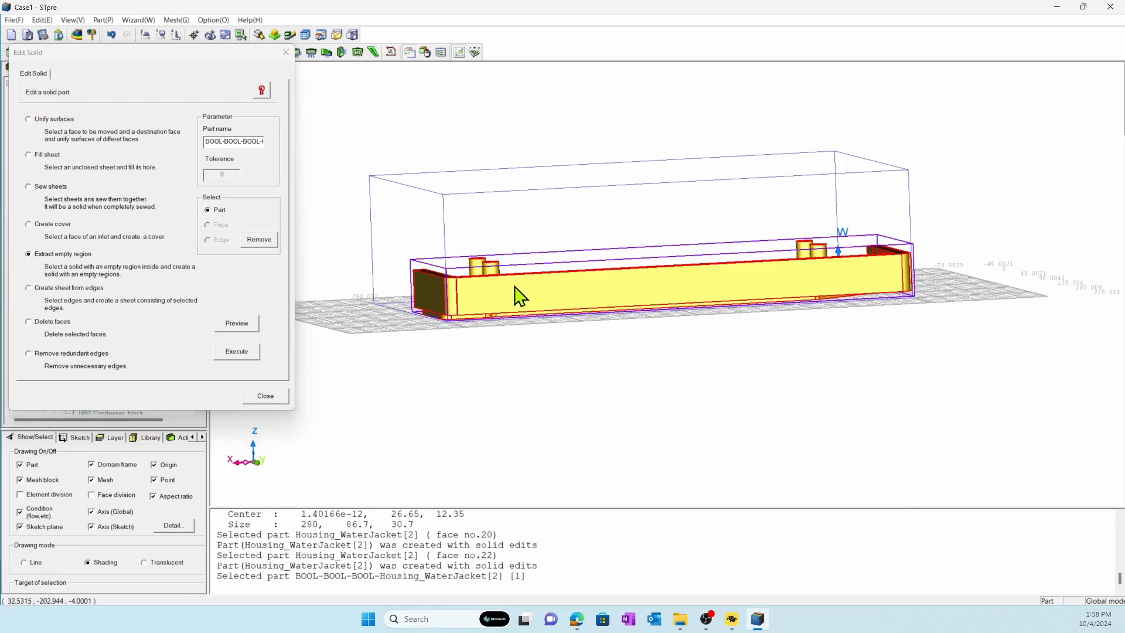
pyautogui.click(244, 326)
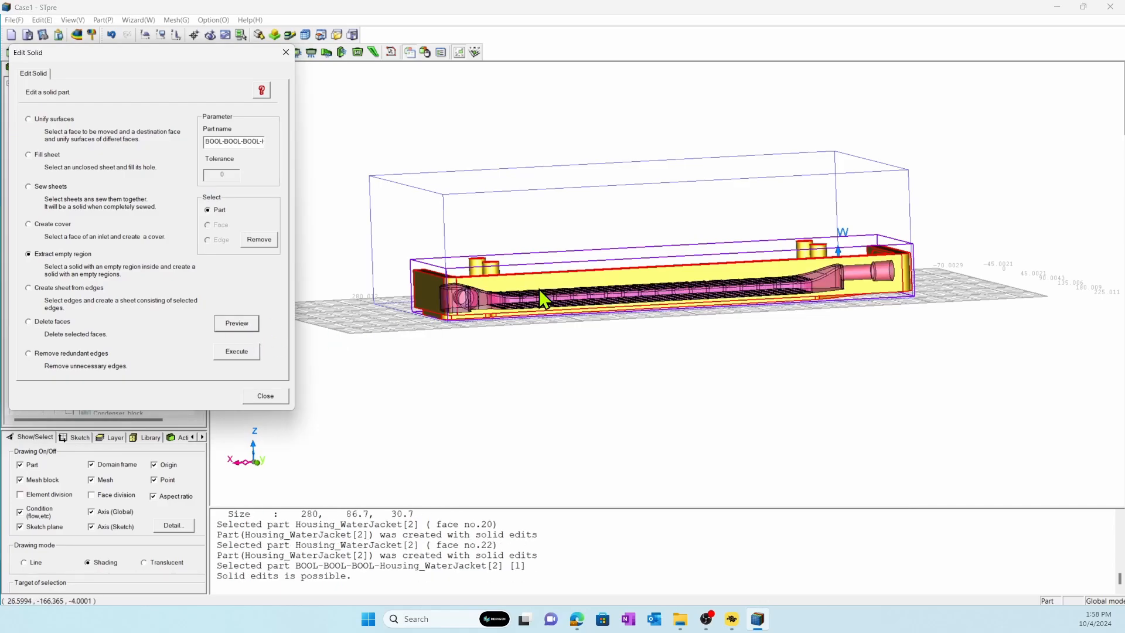
pyautogui.moveTo(539, 290); pyautogui.dragTo(508, 393, button='middle')
pyautogui.click(236, 351)
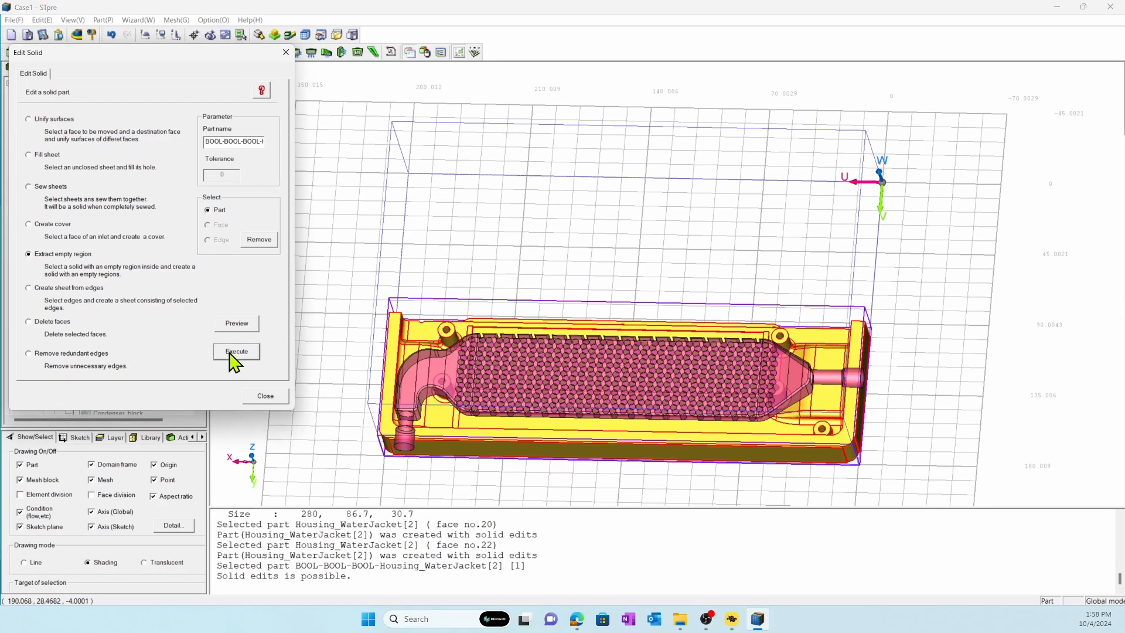
pyautogui.click(285, 400)
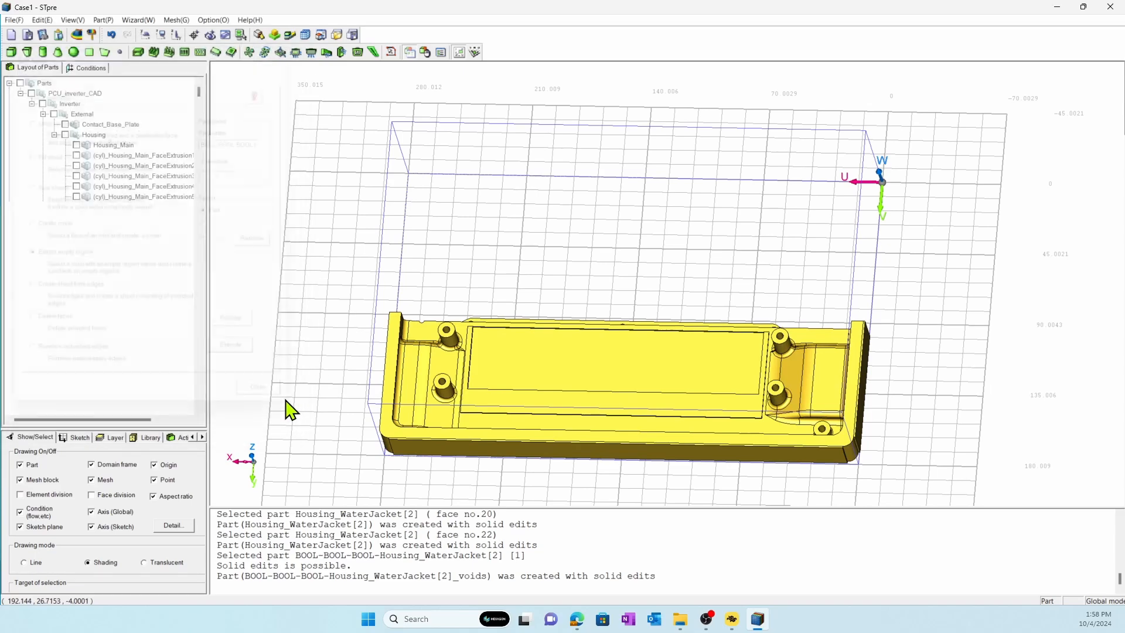
# Delete the united water jacket solid, keeping the extracted coolant channel part.
pyautogui.click(424, 353)
pyautogui.rightClick(424, 353)
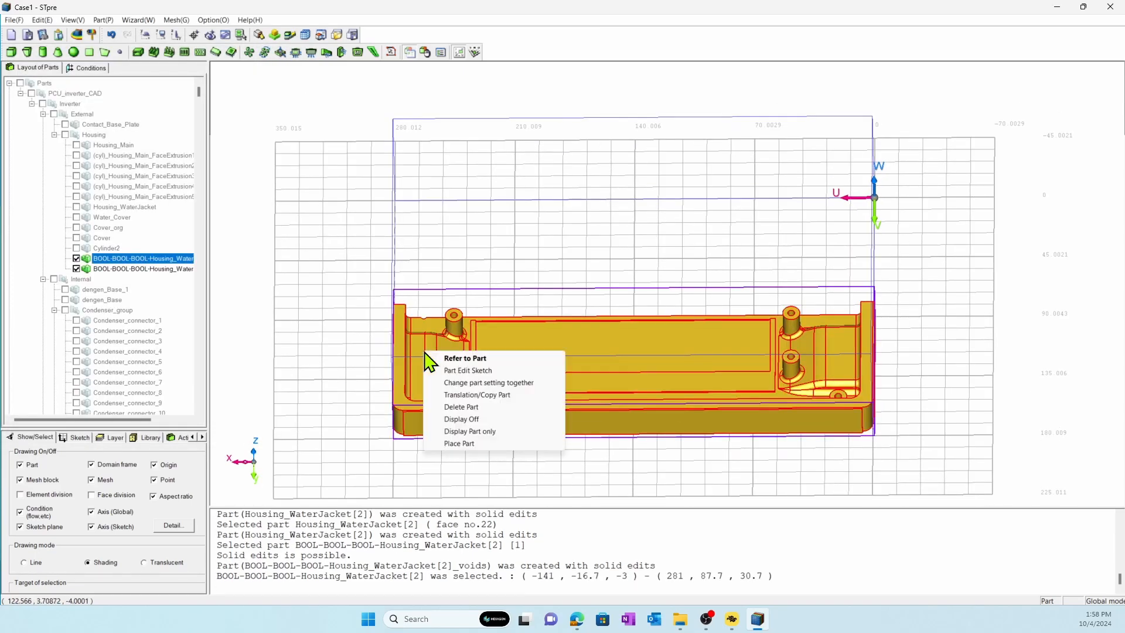
pyautogui.click(441, 405)
pyautogui.click(516, 333)
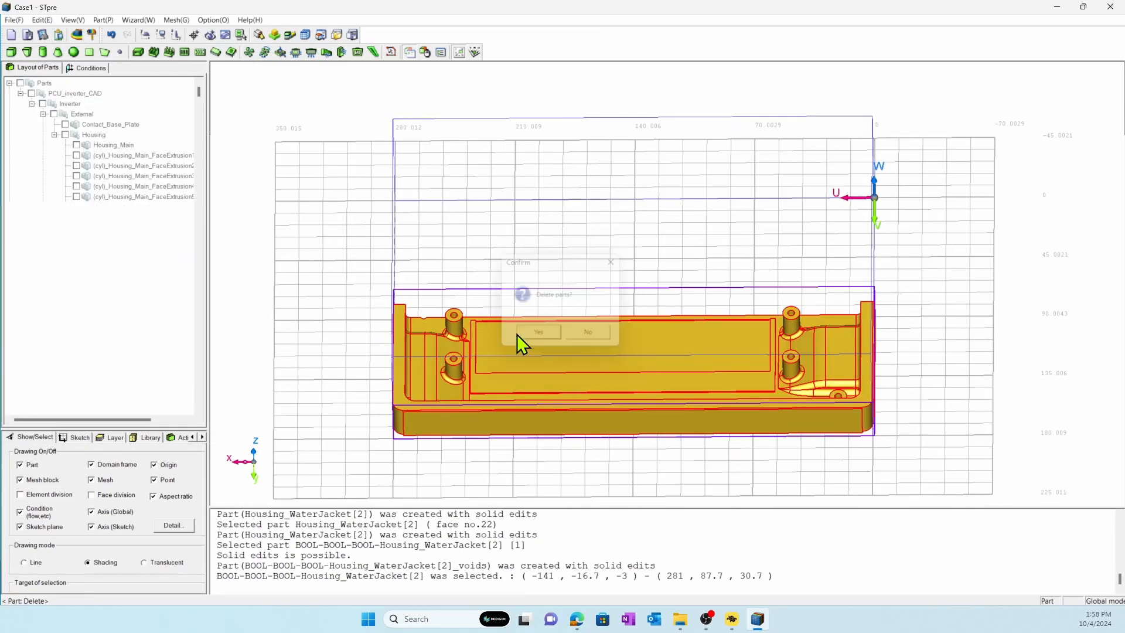
# Cut the coolant channel with a plane parallel to the curved end's circular port face at Y = 65 mm, keeping both sides.
pyautogui.click(43, 21)
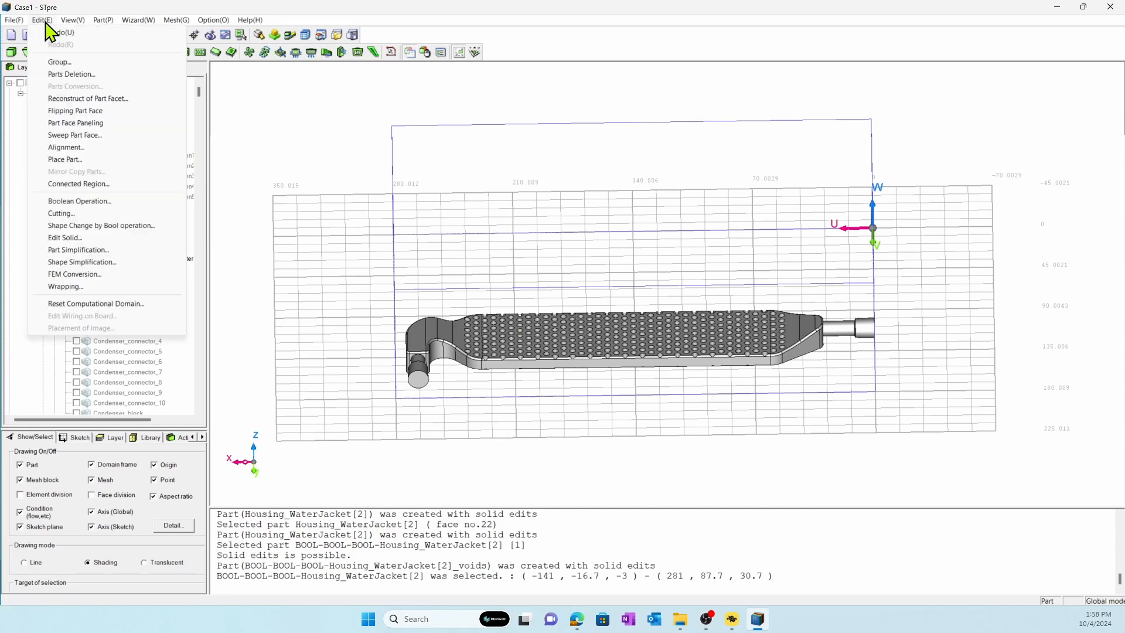
pyautogui.click(69, 214)
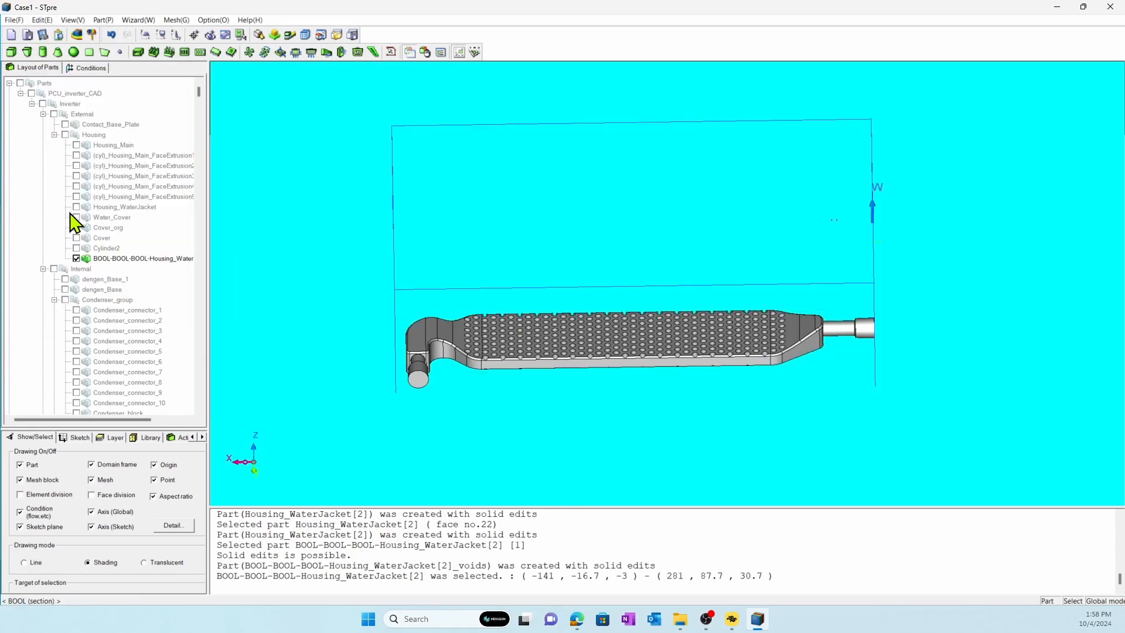
pyautogui.click(418, 383)
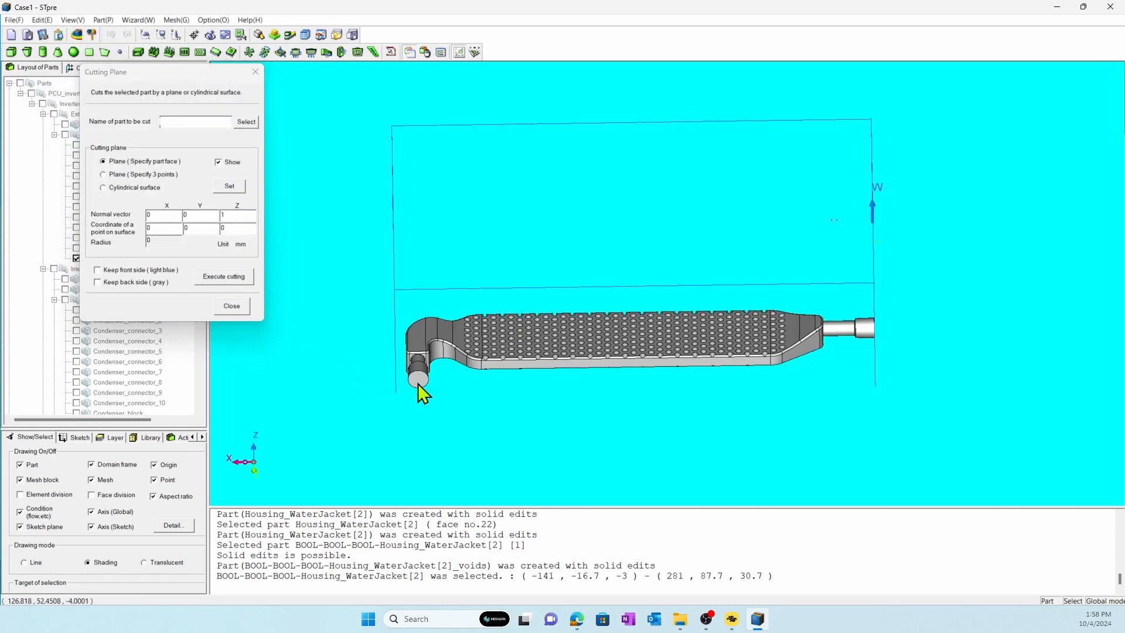
pyautogui.click(417, 382)
pyautogui.moveTo(418, 383); pyautogui.dragTo(546, 335, button='middle')
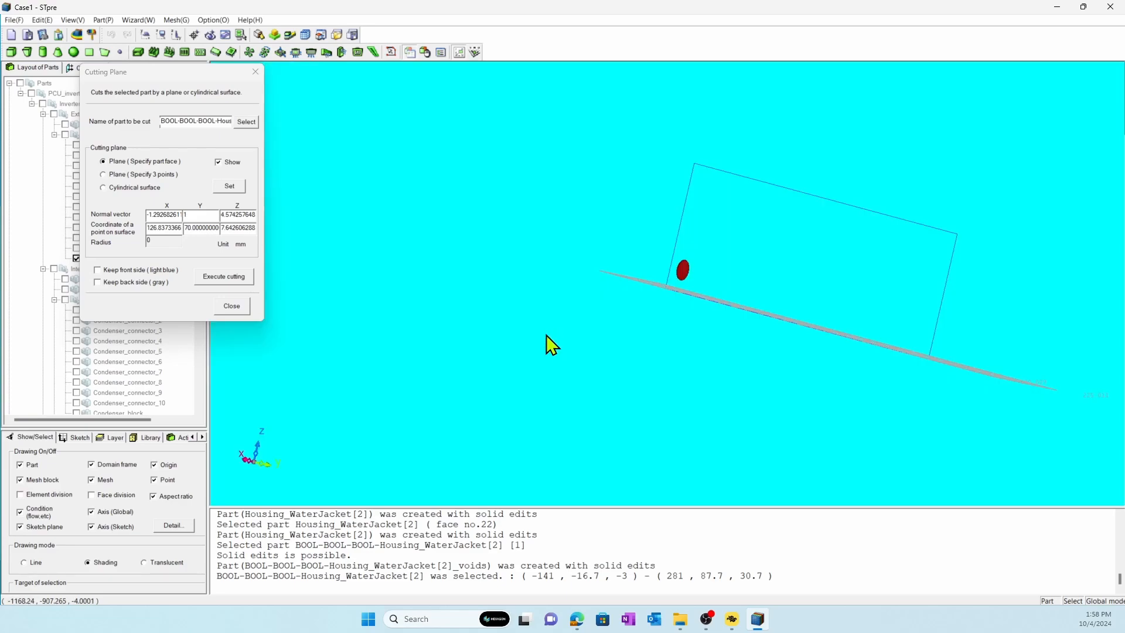
pyautogui.press('x')
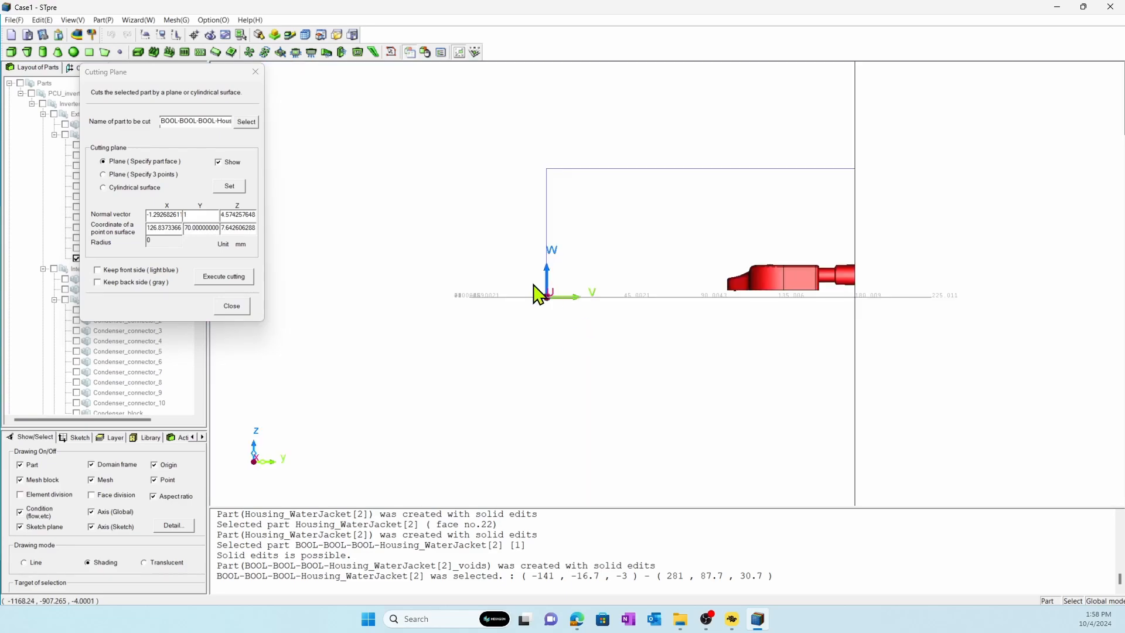
pyautogui.doubleClick(199, 230)
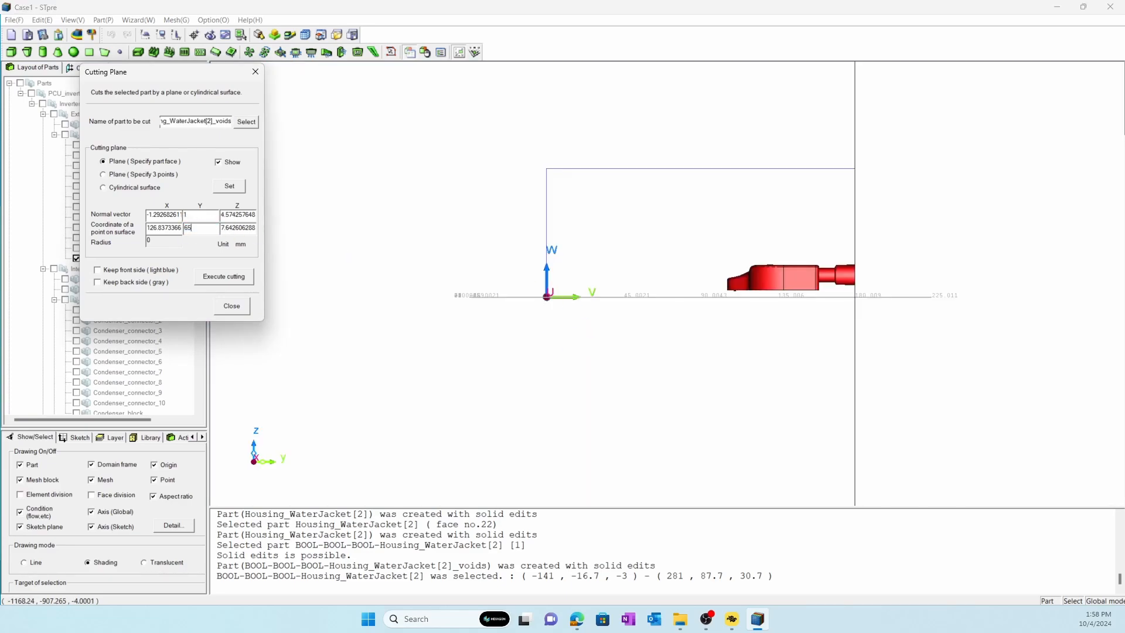
pyautogui.click(233, 187)
pyautogui.click(167, 270)
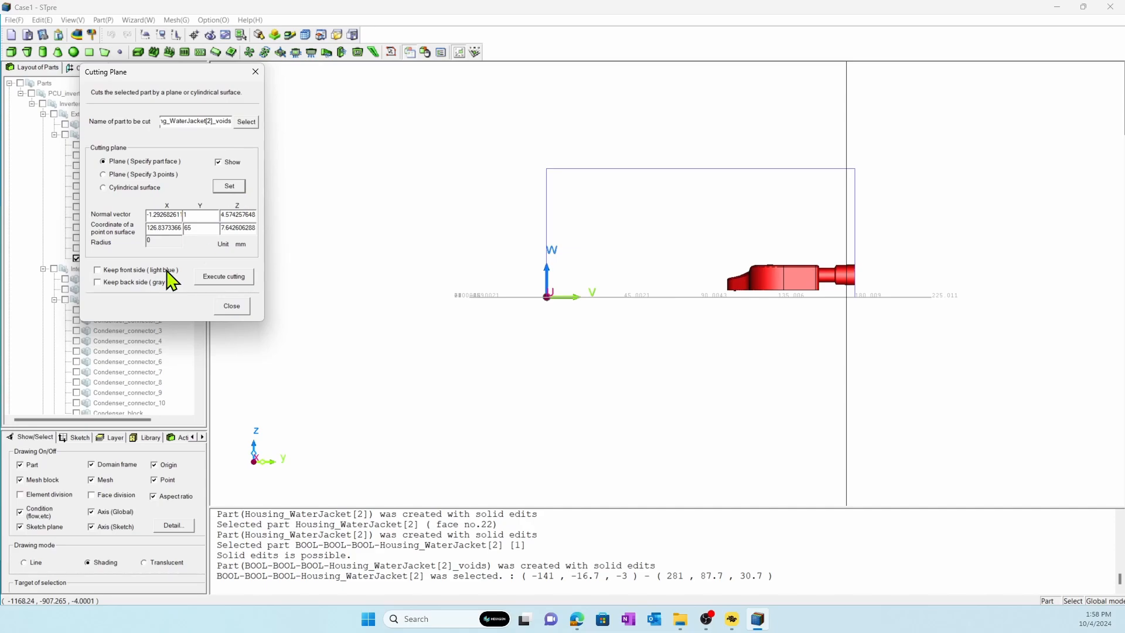
pyautogui.click(164, 282)
pyautogui.click(223, 278)
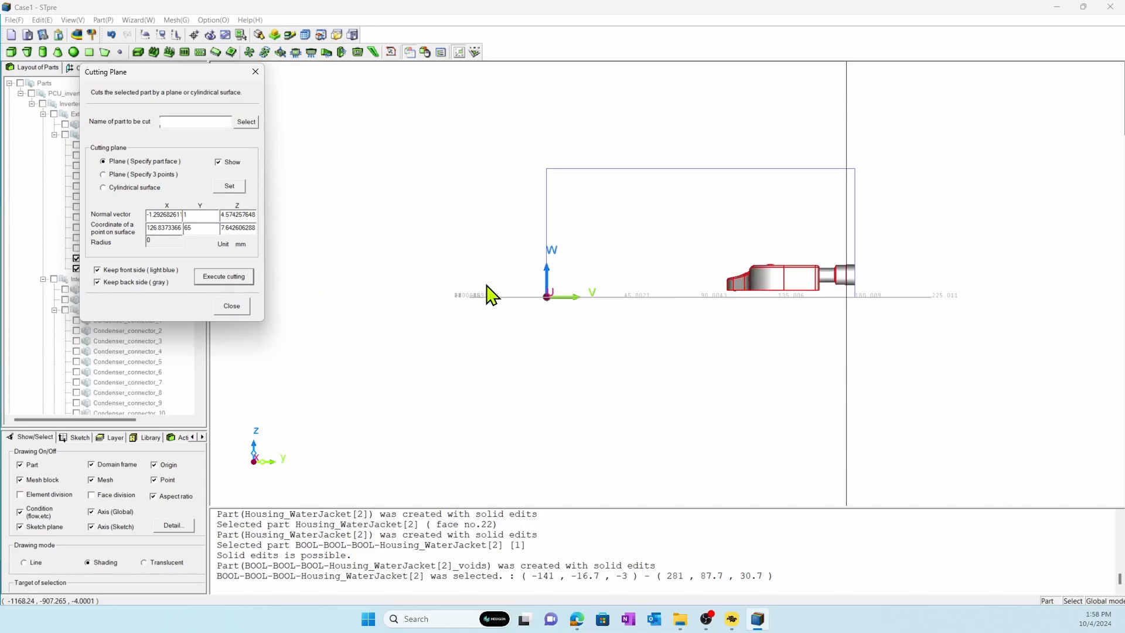
# Cut the remaining coolant channel with a plane parallel to the straight pipe's end face at X = -135 mm, keeping both sides.
pyautogui.moveTo(771, 302); pyautogui.dragTo(764, 266, button='middle')
pyautogui.click(587, 322)
pyautogui.click(585, 315)
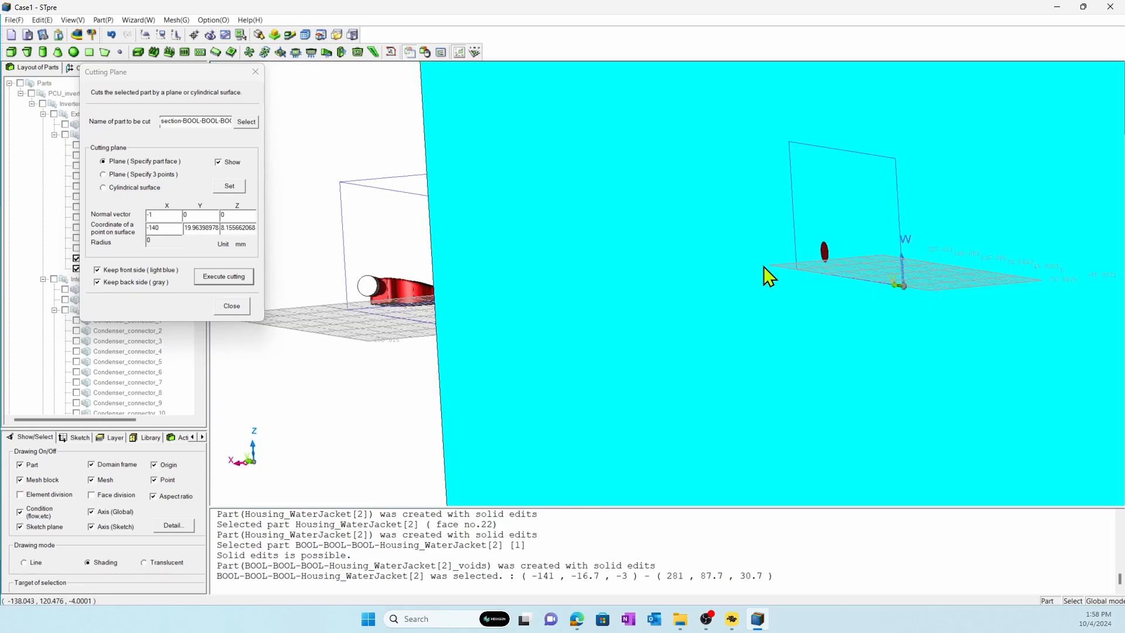
pyautogui.press('y')
pyautogui.click(180, 228)
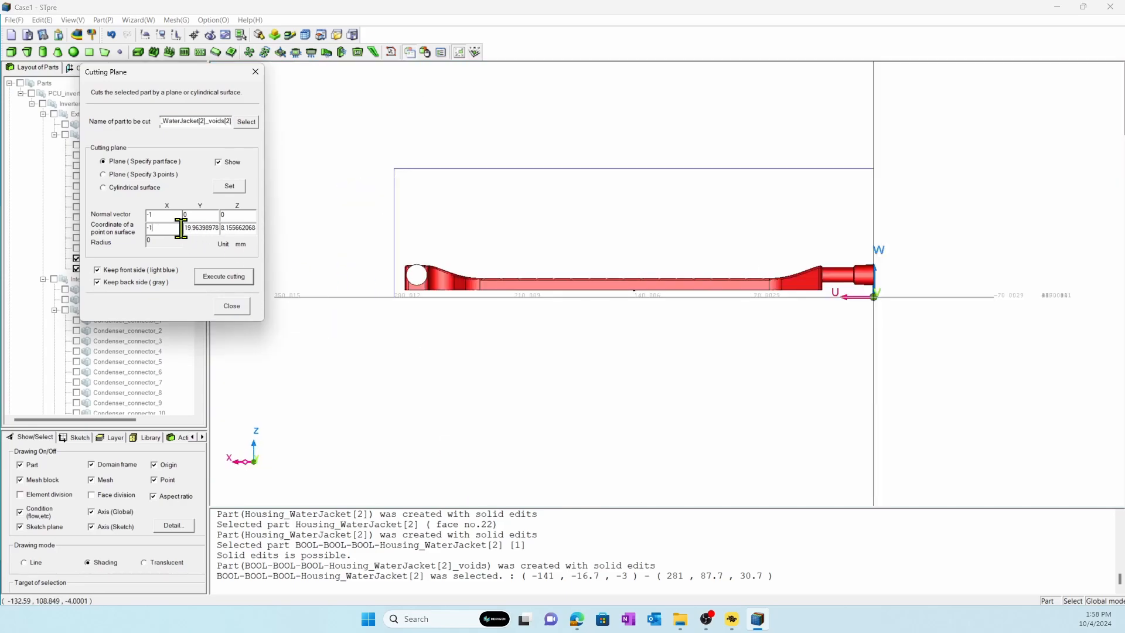
pyautogui.click(228, 186)
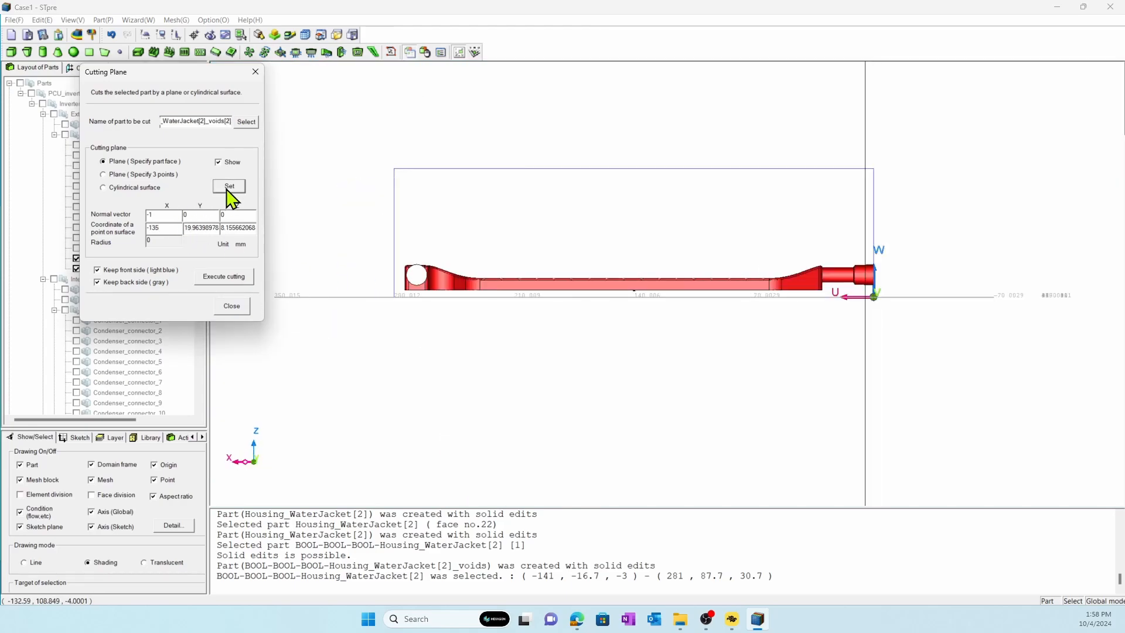
pyautogui.click(211, 278)
pyautogui.click(229, 305)
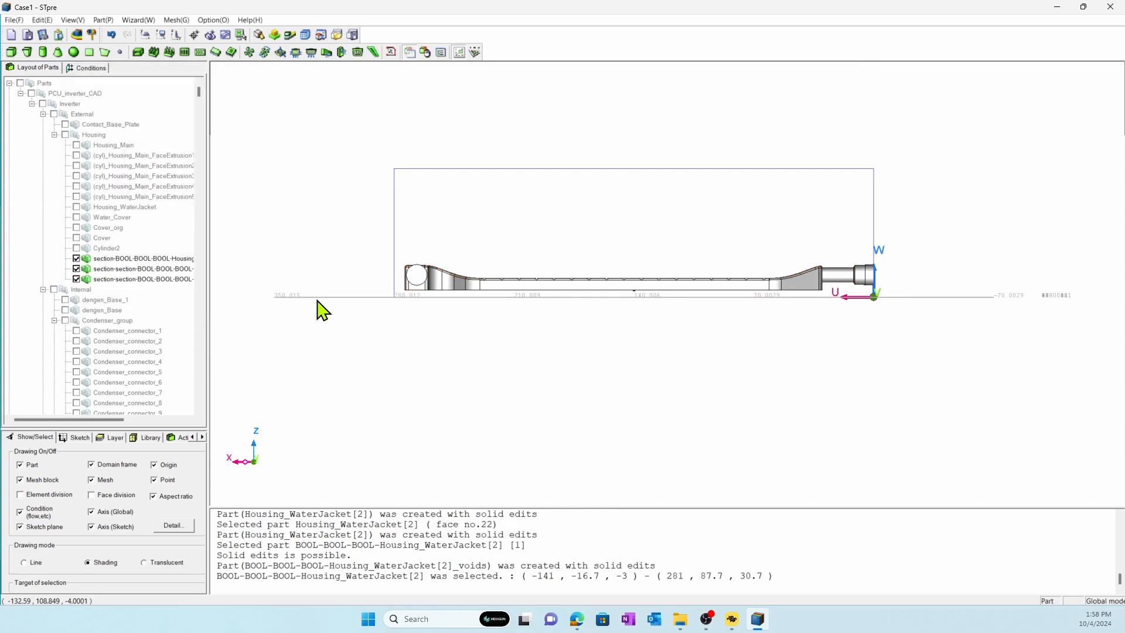
# Rename the small piece cut off at the channel's curved end as Outlet_part.
pyautogui.click(123, 261)
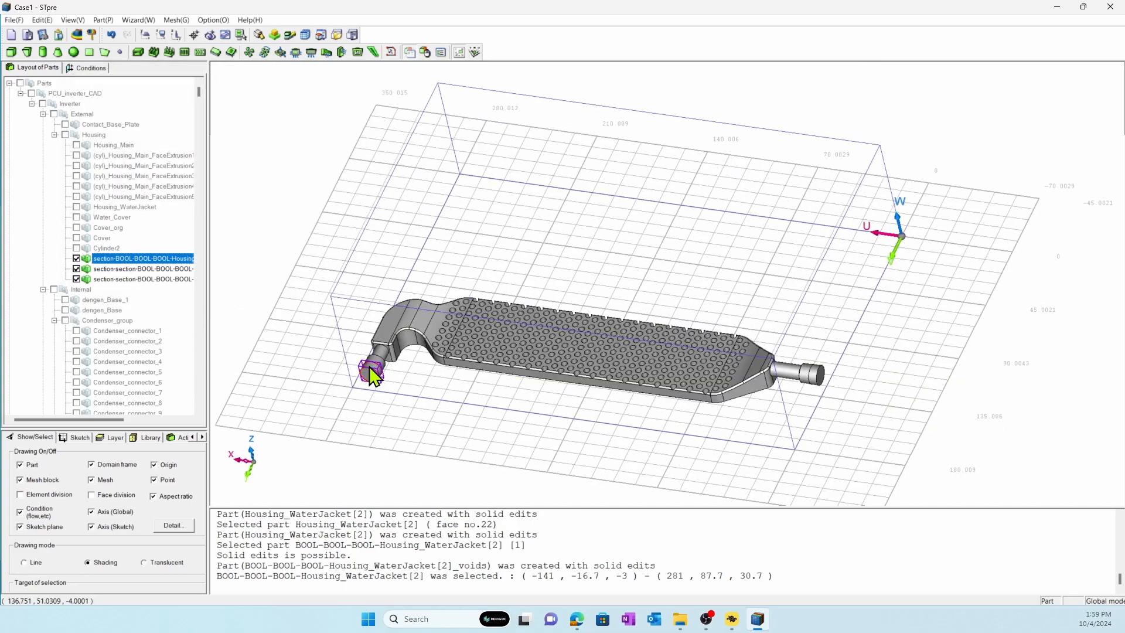
pyautogui.click(155, 258)
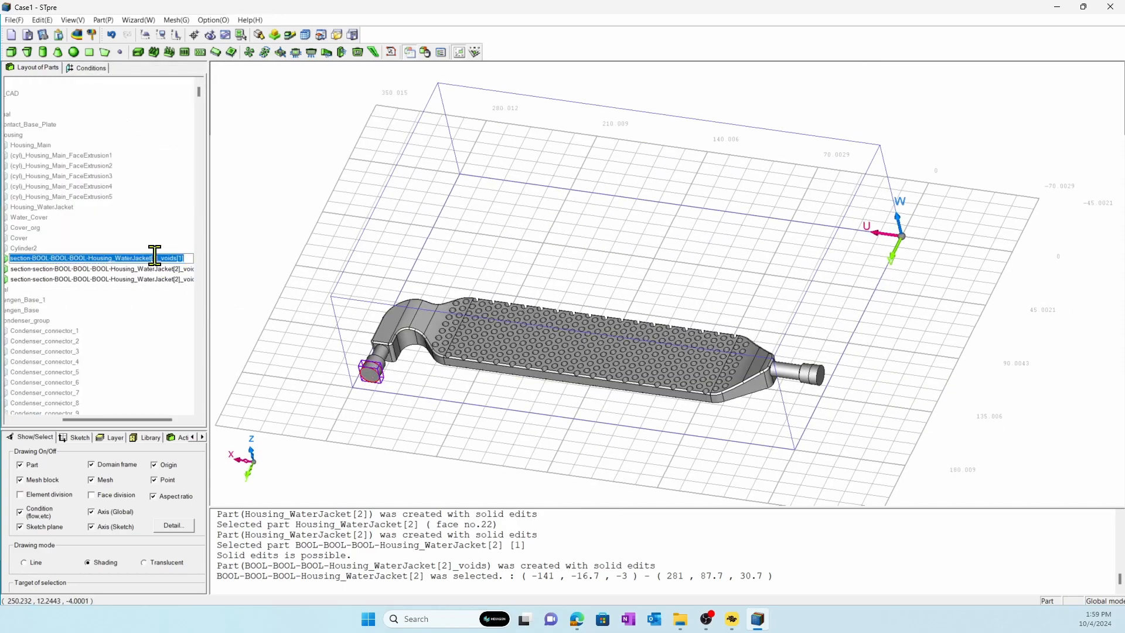
pyautogui.write('Outlet_part')
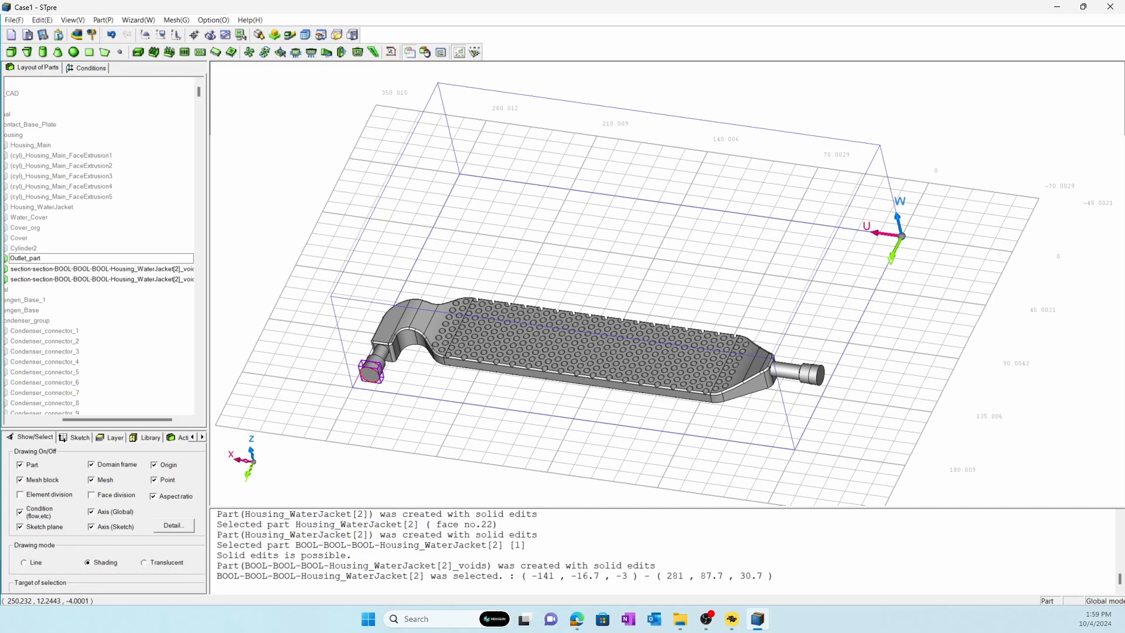
pyautogui.press('Return')
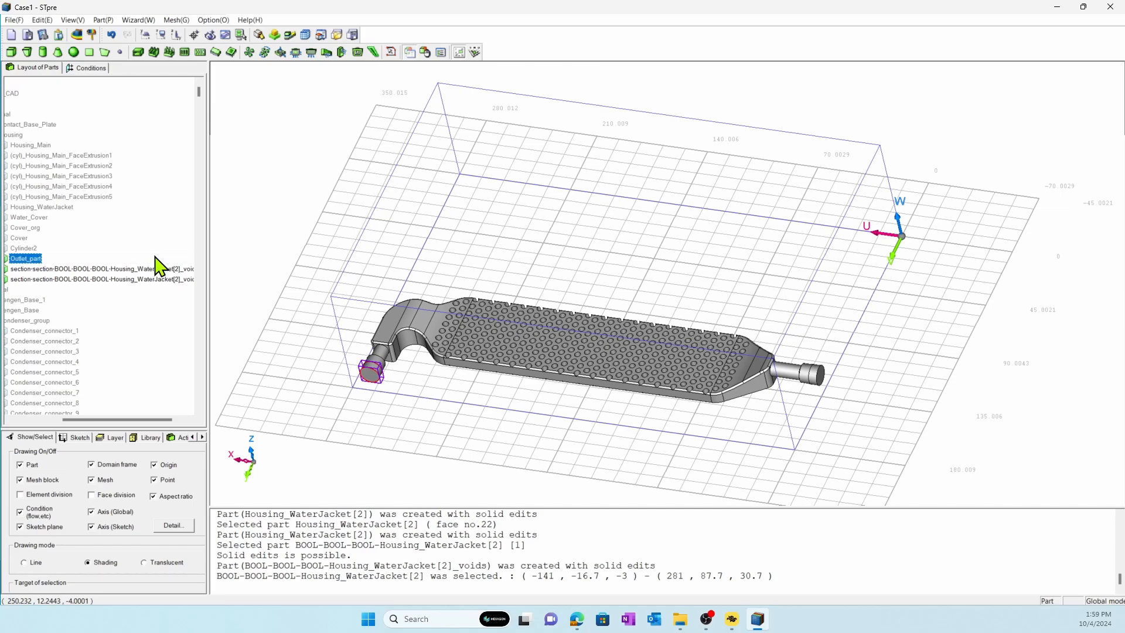
# Rename the small piece cut off at the straight pipe end as Inlet_part.
pyautogui.click(141, 269)
pyautogui.click(139, 271)
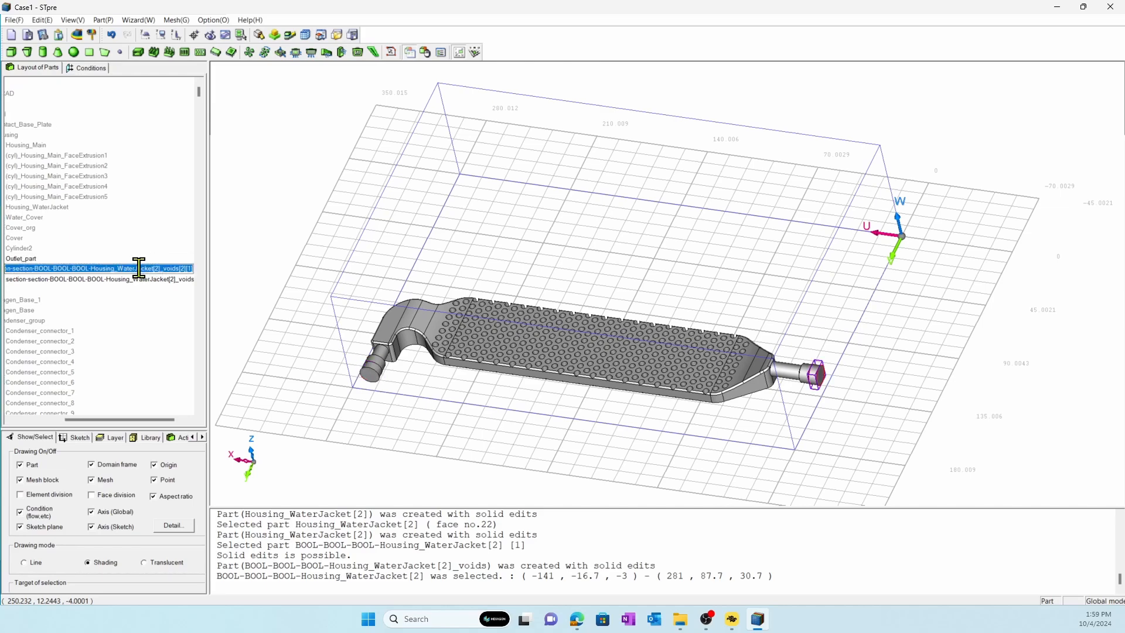
pyautogui.write('Inlet_part')
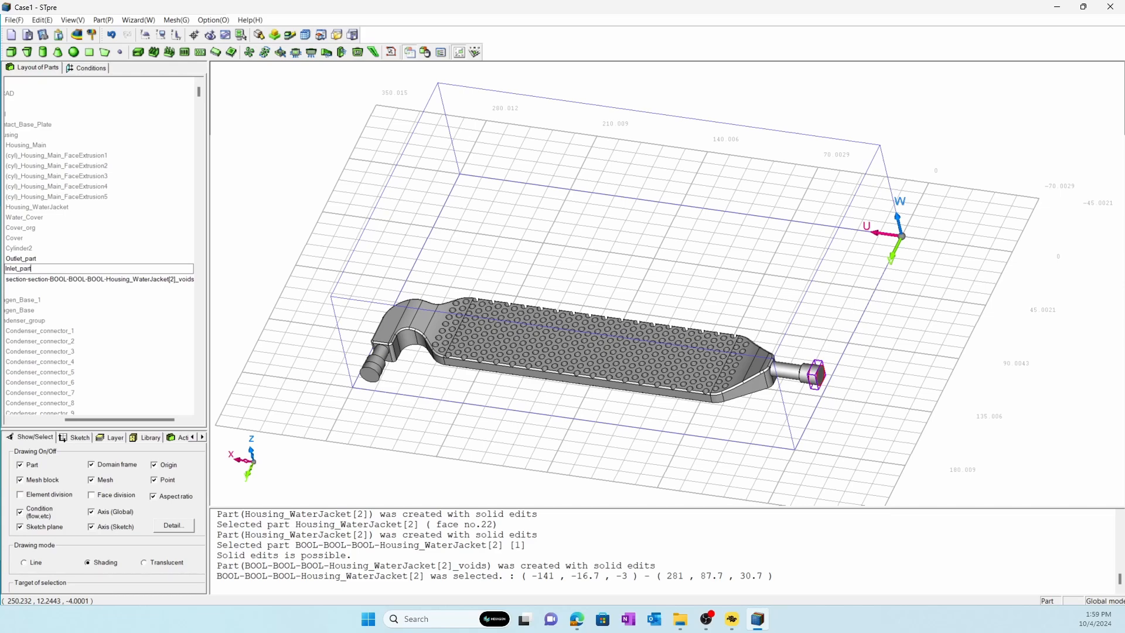
pyautogui.press('Return')
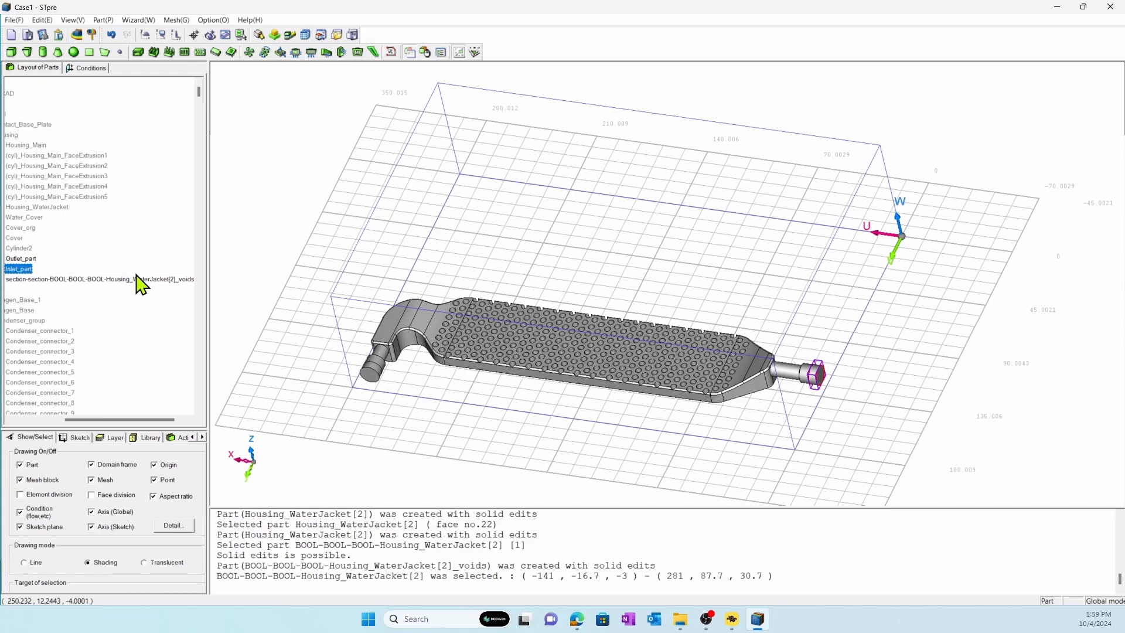
# Rename the main coolant channel body as Water_Jacket.
pyautogui.click(140, 279)
pyautogui.click(134, 275)
pyautogui.write('W')
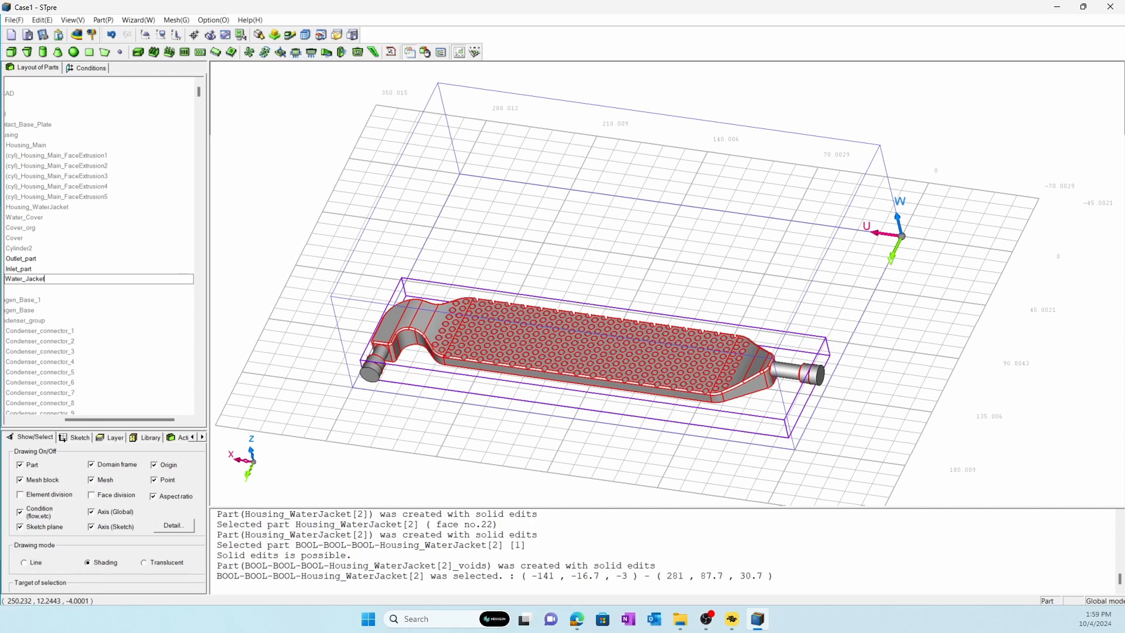
pyautogui.write('ater_Jacket')
pyautogui.press('Return')
# Create a group containing the Water_Jacket part and name it Water_domain.
pyautogui.click(99, 260)
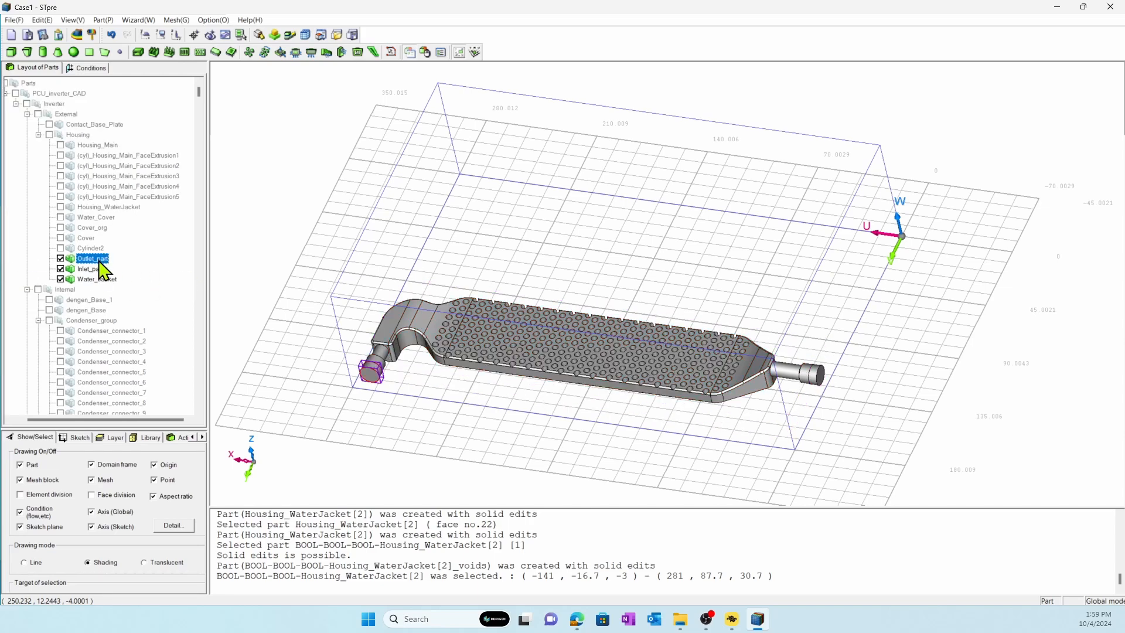
pyautogui.click(93, 279)
pyautogui.rightClick(92, 280)
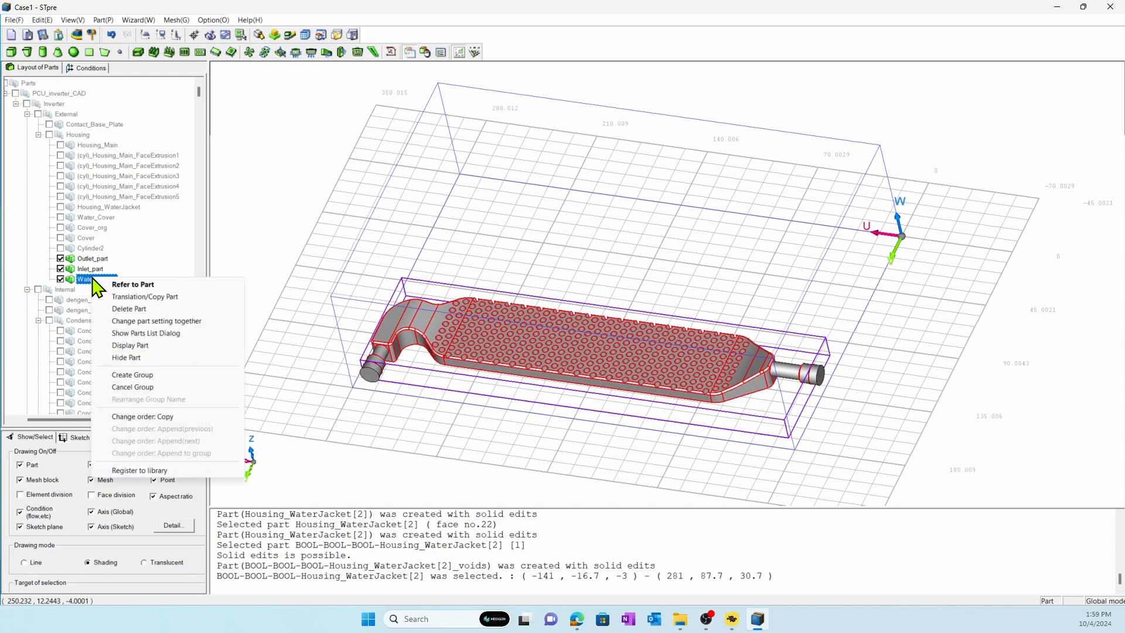
pyautogui.click(120, 374)
pyautogui.click(89, 281)
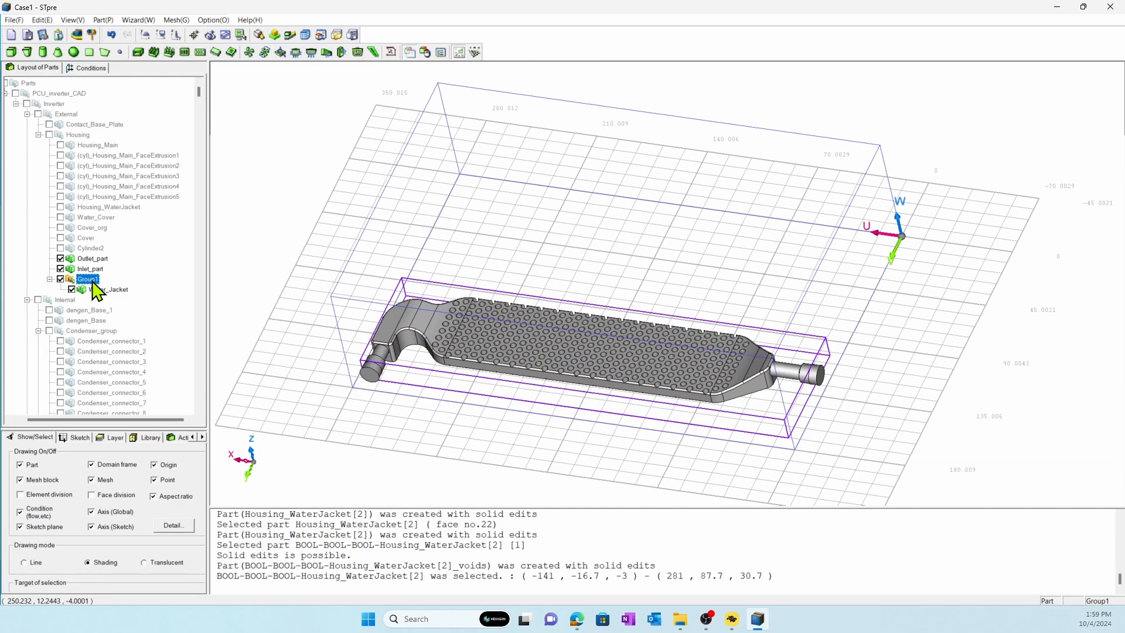
pyautogui.click(92, 280)
pyautogui.write('Water_domai')
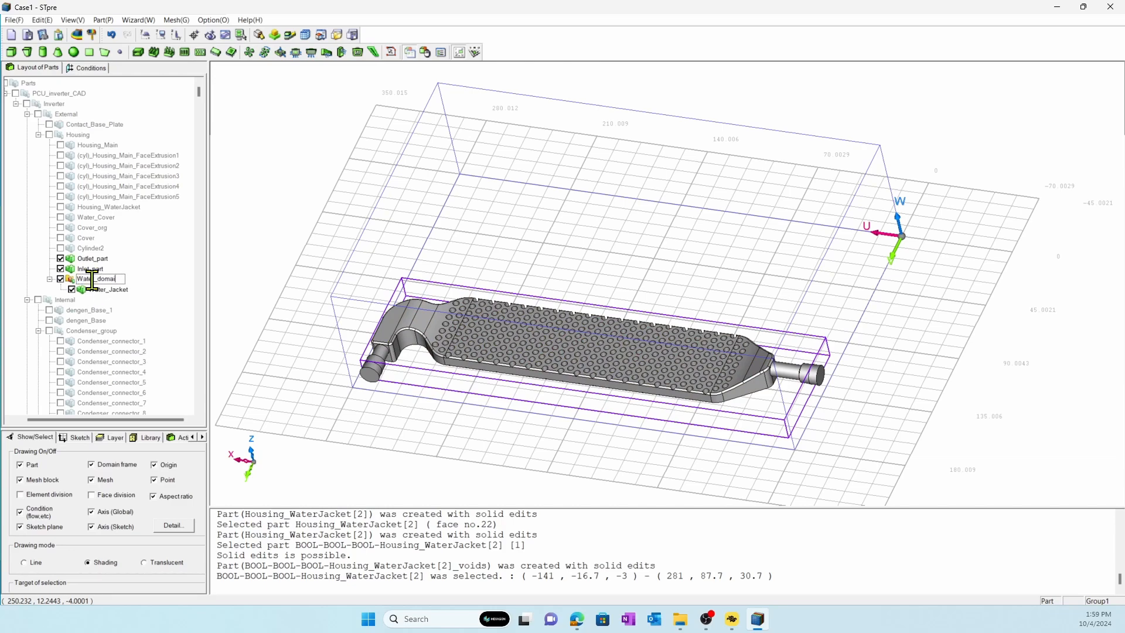
pyautogui.write('n')
pyautogui.press('Return')
# Move the Water_domain group out of the Housing group to directly before PCU_inverter_CAD in the part order.
pyautogui.rightClick(95, 288)
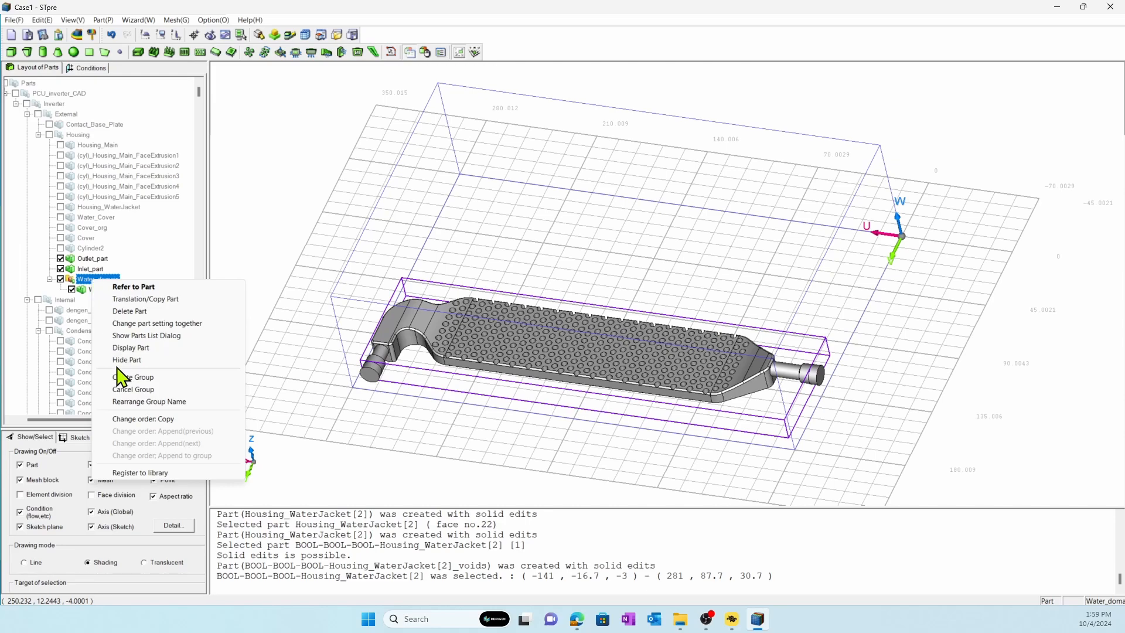
pyautogui.click(131, 419)
pyautogui.rightClick(61, 94)
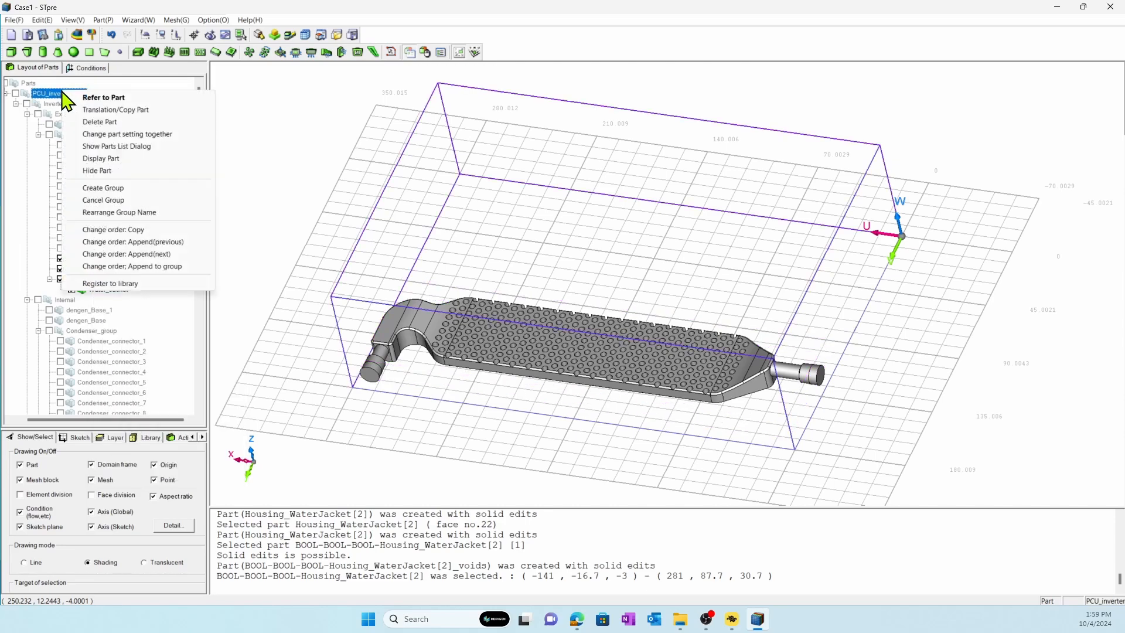
pyautogui.click(130, 239)
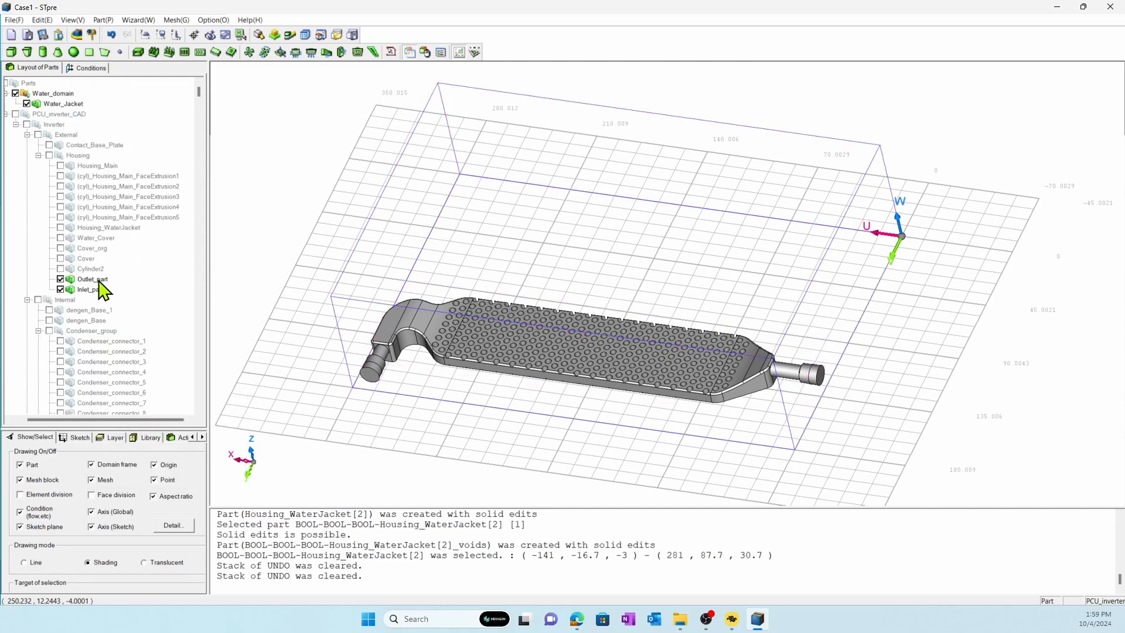
# Move Outlet_part and Inlet_part to directly after PCU_inverter_CAD in the part order, and collapse the PCU_inverter_CAD group.
pyautogui.click(93, 280)
pyautogui.keyDown('ctrl'); pyautogui.click(94, 290); pyautogui.keyUp('ctrl')
pyautogui.rightClick(98, 293)
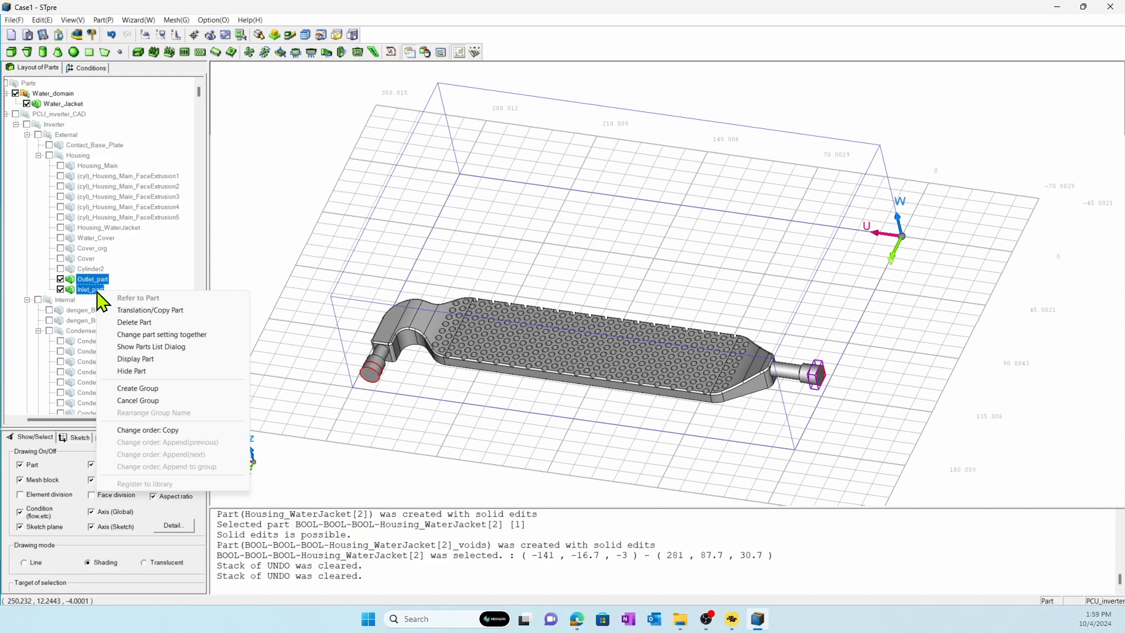
pyautogui.click(135, 429)
pyautogui.rightClick(46, 113)
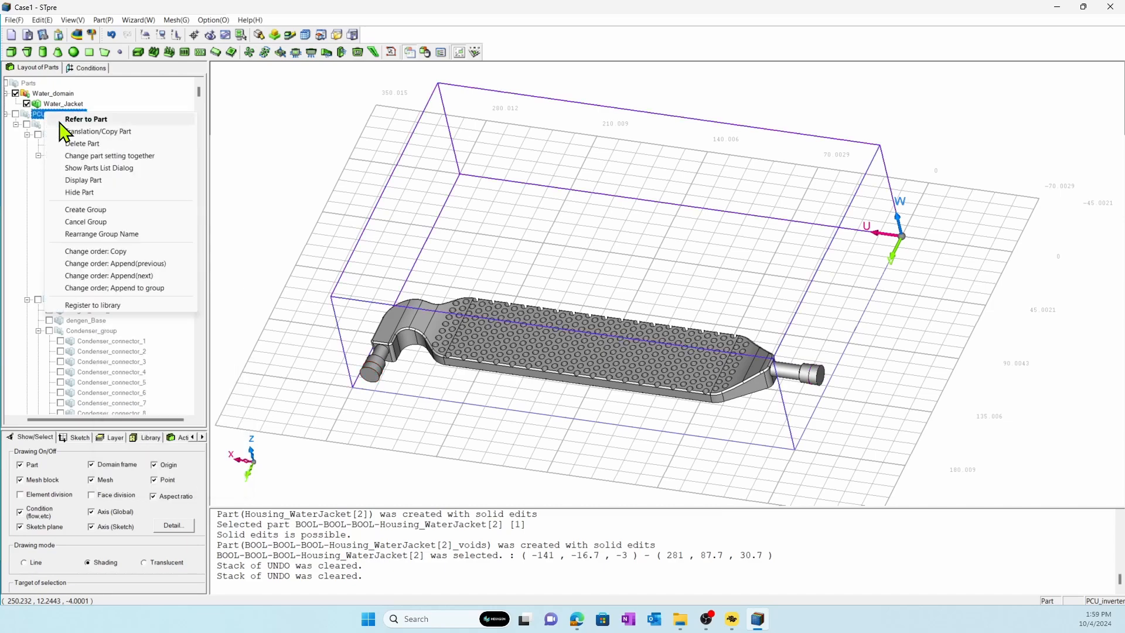
pyautogui.click(116, 284)
pyautogui.moveTo(199, 400); pyautogui.dragTo(200, 97)
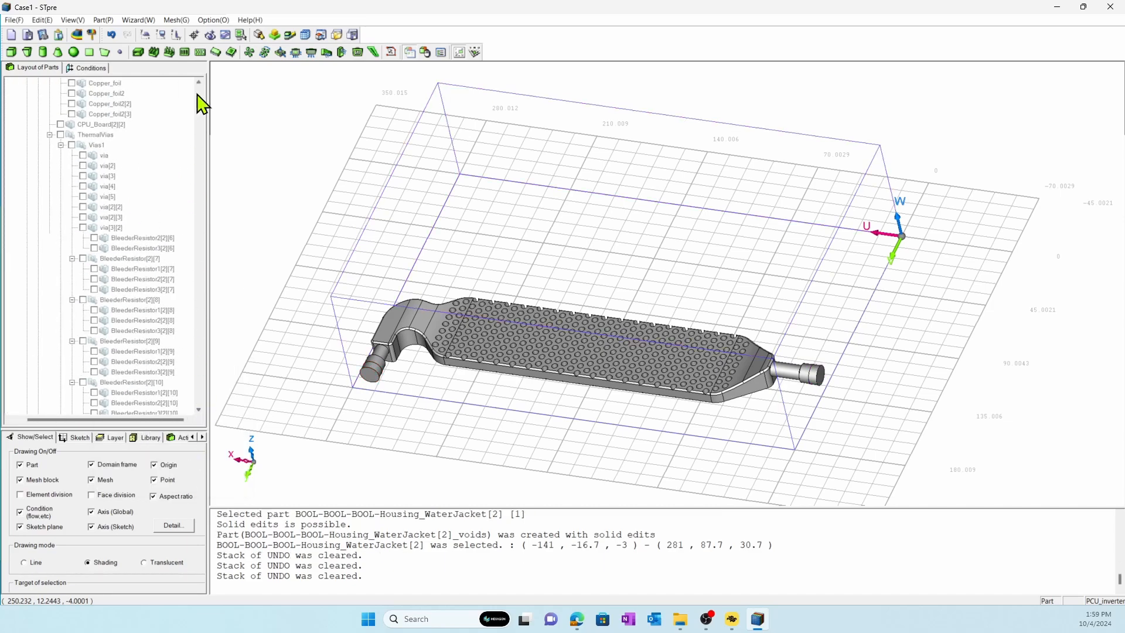
pyautogui.click(6, 114)
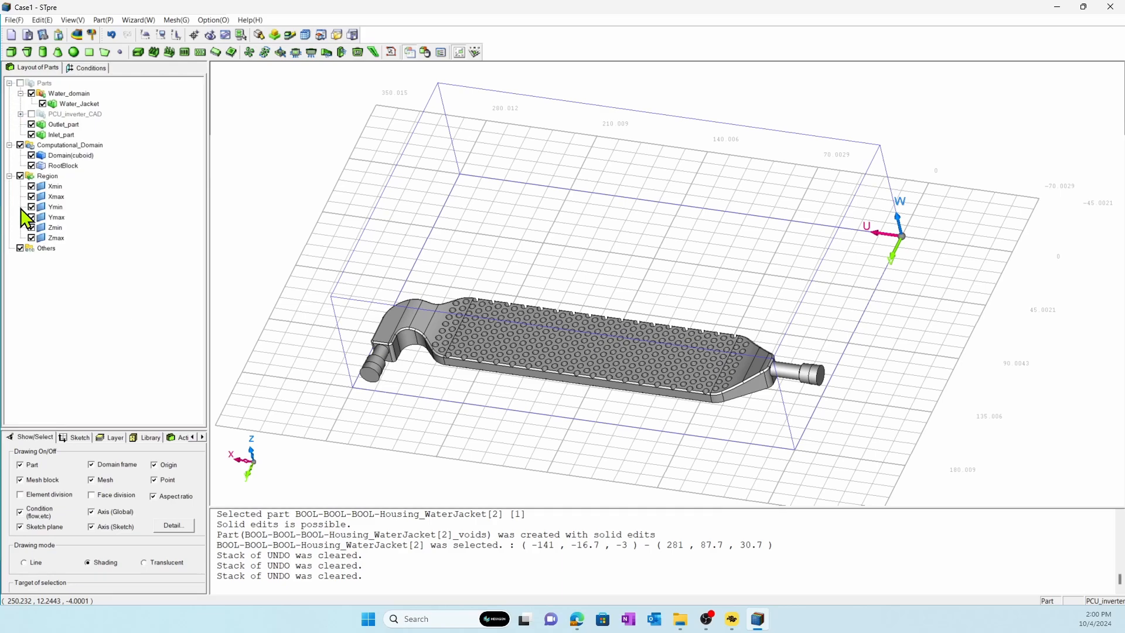
# Set the Water_domain group's attribute to Fluid and assign it the material water(incompressible/20C).
pyautogui.doubleClick(79, 96)
pyautogui.click(223, 100)
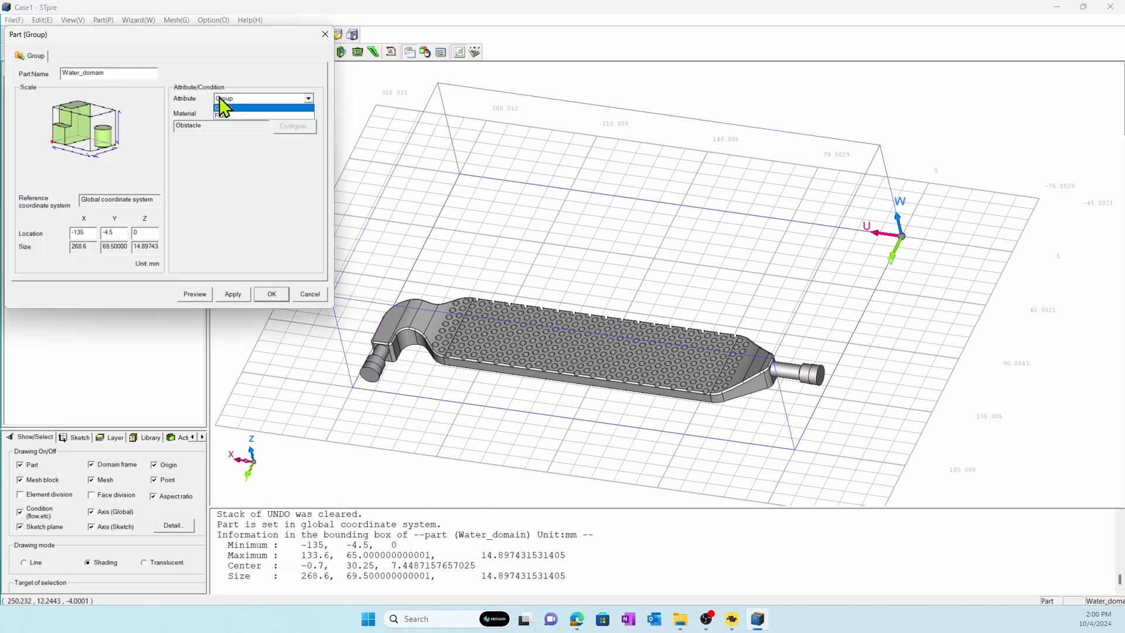
pyautogui.click(224, 115)
pyautogui.click(296, 126)
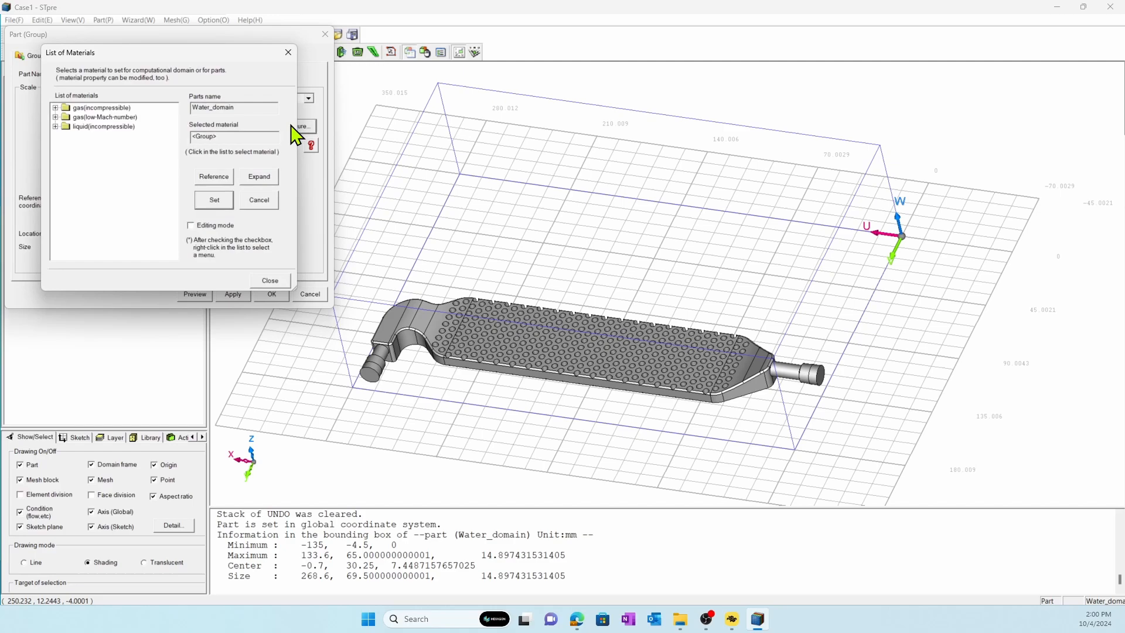
pyautogui.doubleClick(132, 126)
pyautogui.click(115, 117)
pyautogui.click(214, 200)
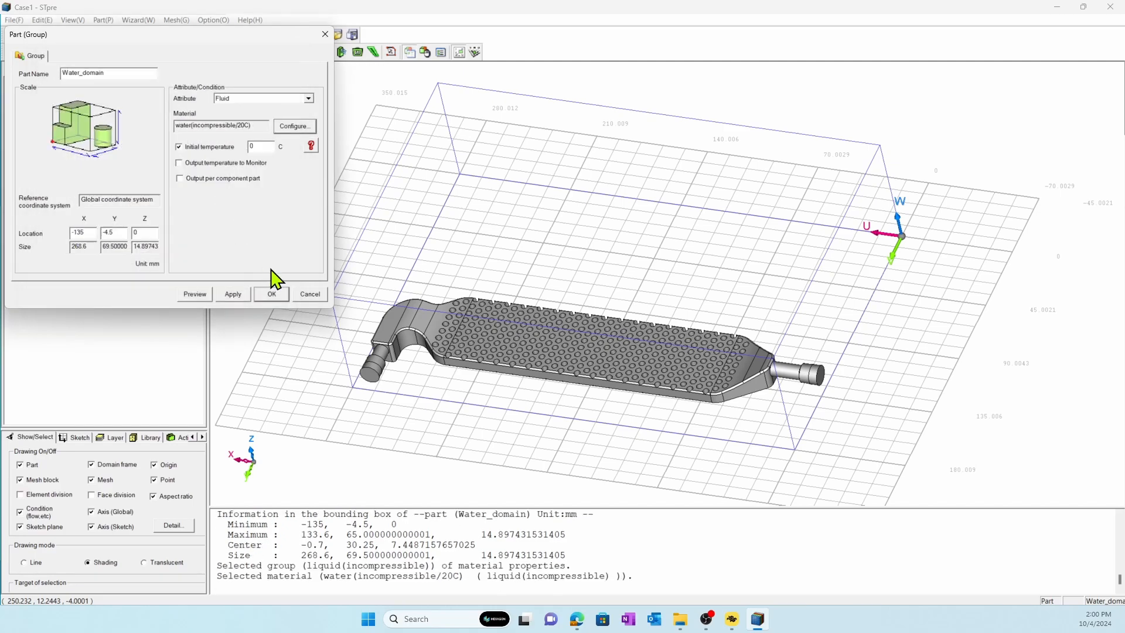
pyautogui.click(273, 293)
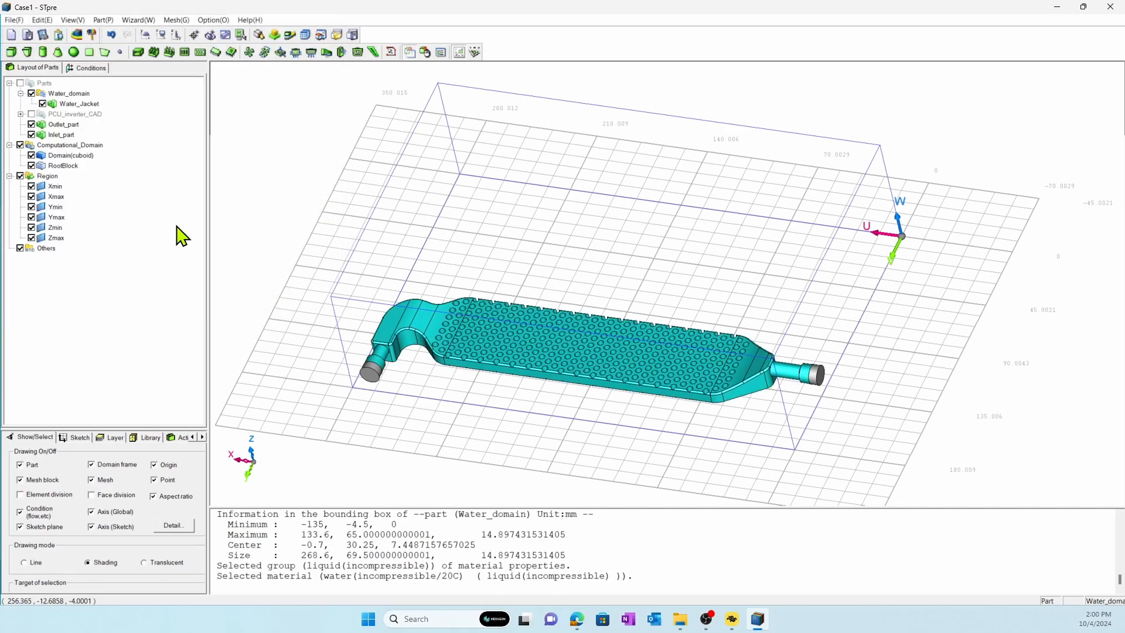
# Hide Outlet_part and Inlet_part, and register the end face of Water_Jacket's straight pipe as the part face water_inlet.
pyautogui.click(31, 124)
pyautogui.click(31, 135)
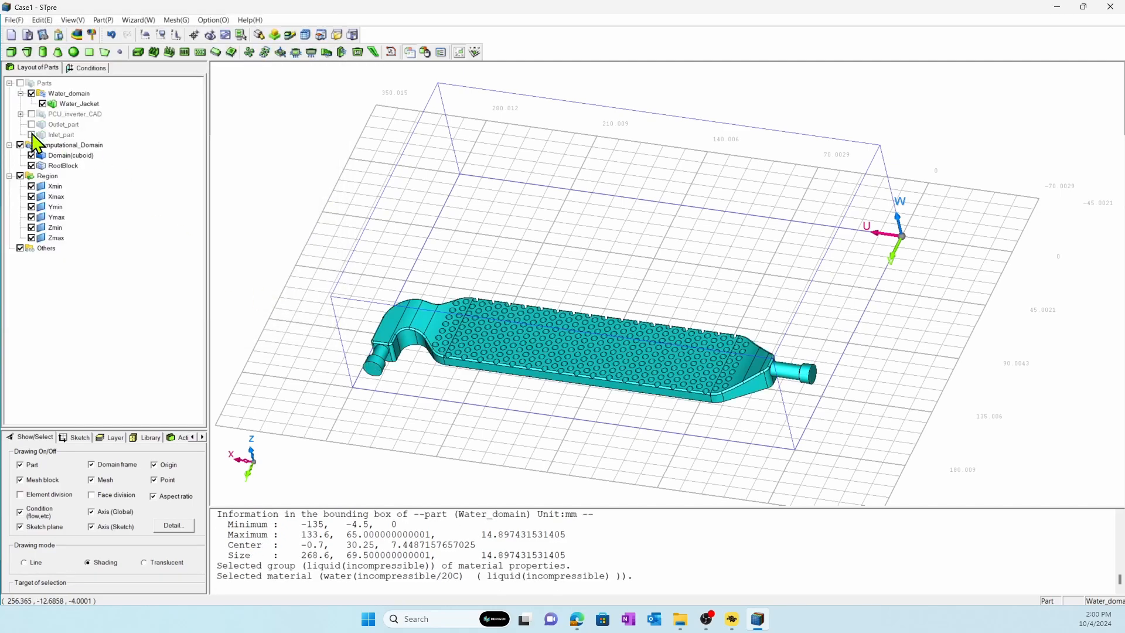
pyautogui.click(259, 34)
pyautogui.moveTo(821, 369); pyautogui.dragTo(823, 373, button='middle')
pyautogui.scroll(3, 828, 380)
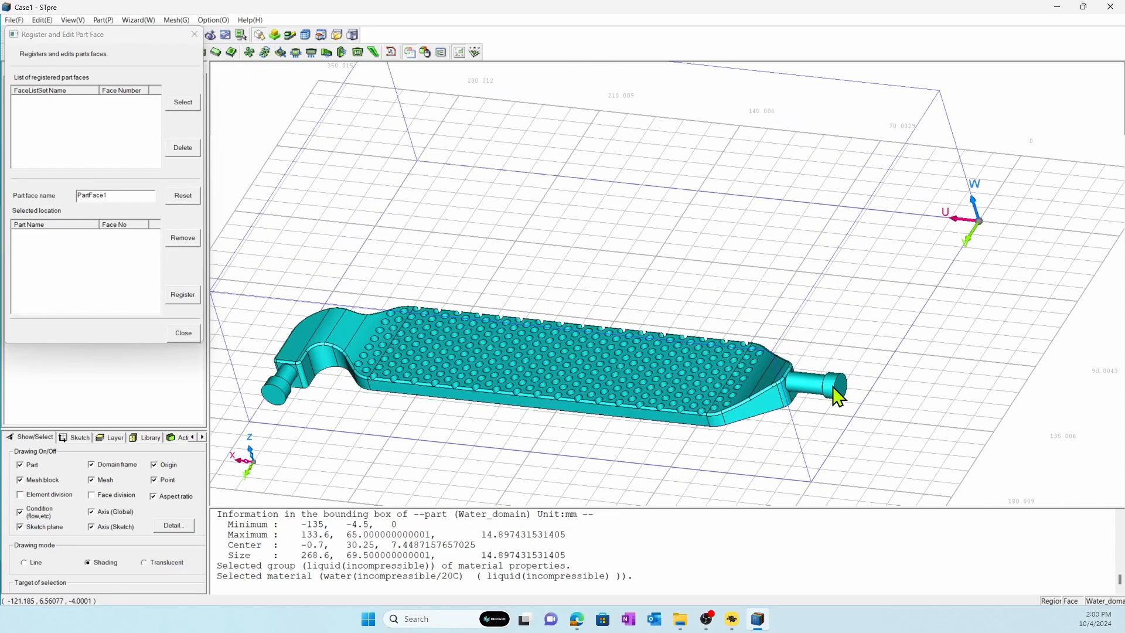
pyautogui.click(837, 388)
pyautogui.click(840, 388)
pyautogui.doubleClick(139, 195)
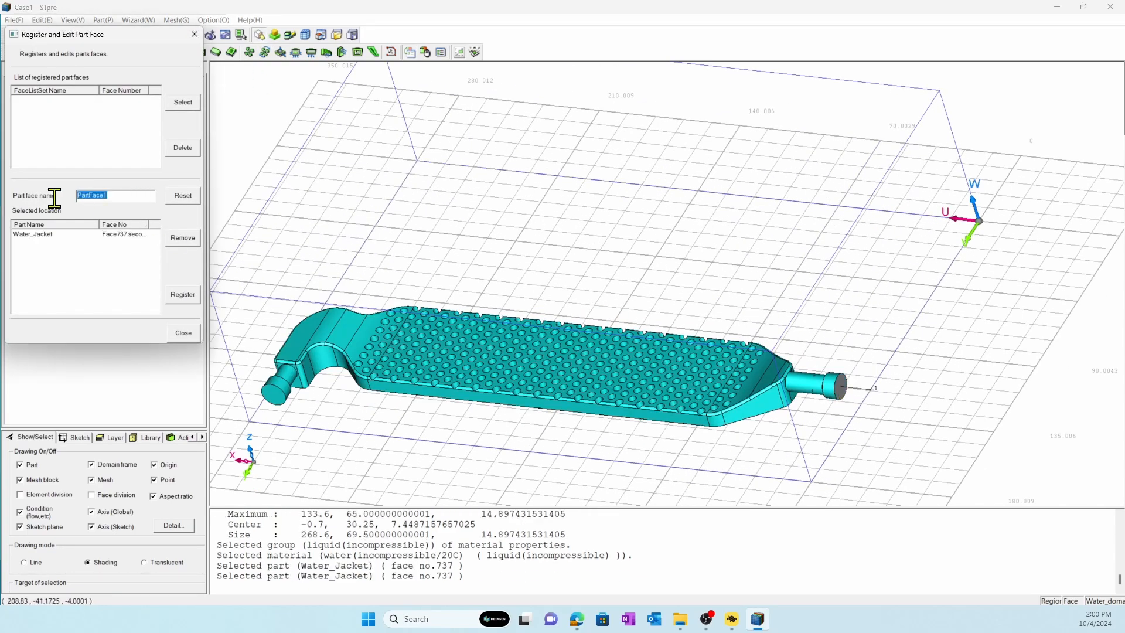
pyautogui.write('water_inlet')
pyautogui.click(170, 294)
# Register the pipe end face at Water_Jacket's curved end as the part face water_outlet and finish part face registration.
pyautogui.click(274, 398)
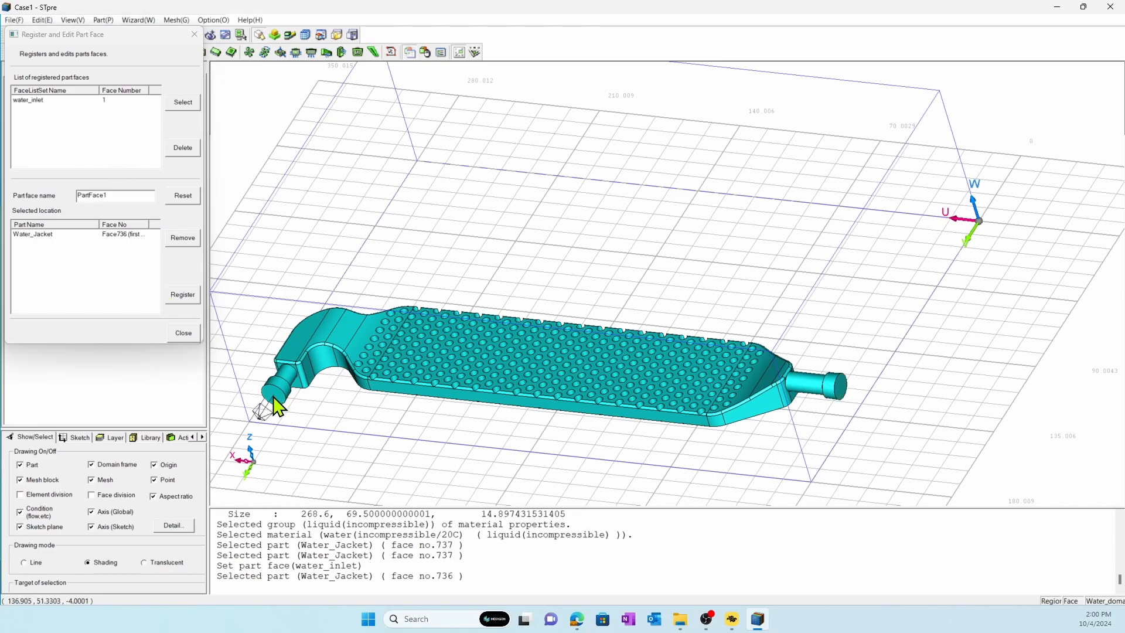
pyautogui.click(274, 398)
pyautogui.doubleClick(115, 195)
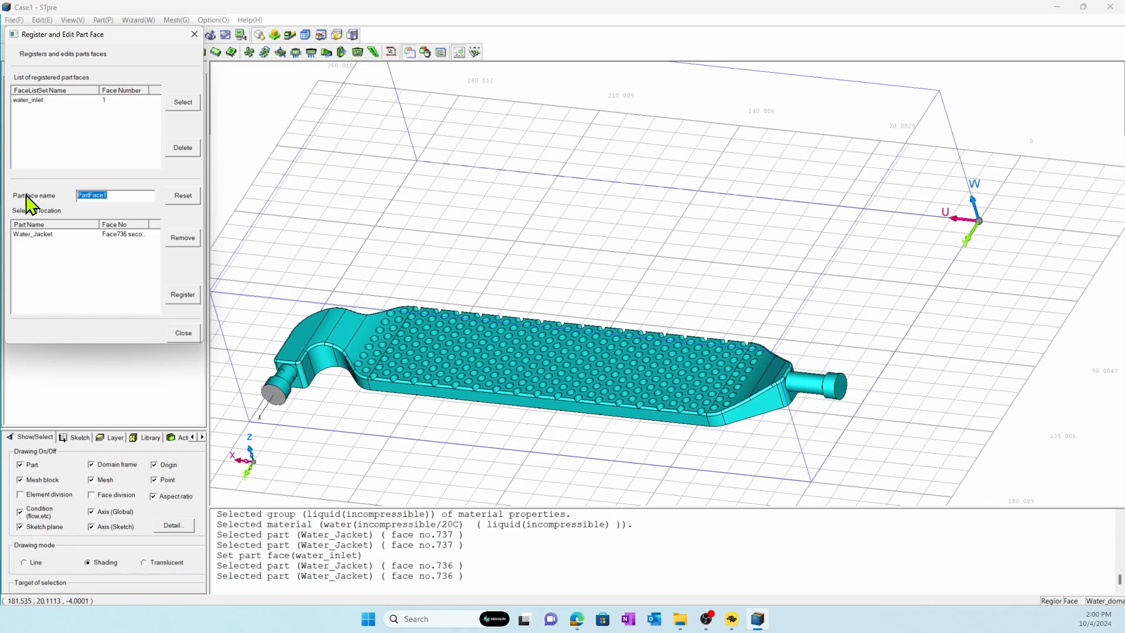
pyautogui.write('water_outlet')
pyautogui.click(182, 295)
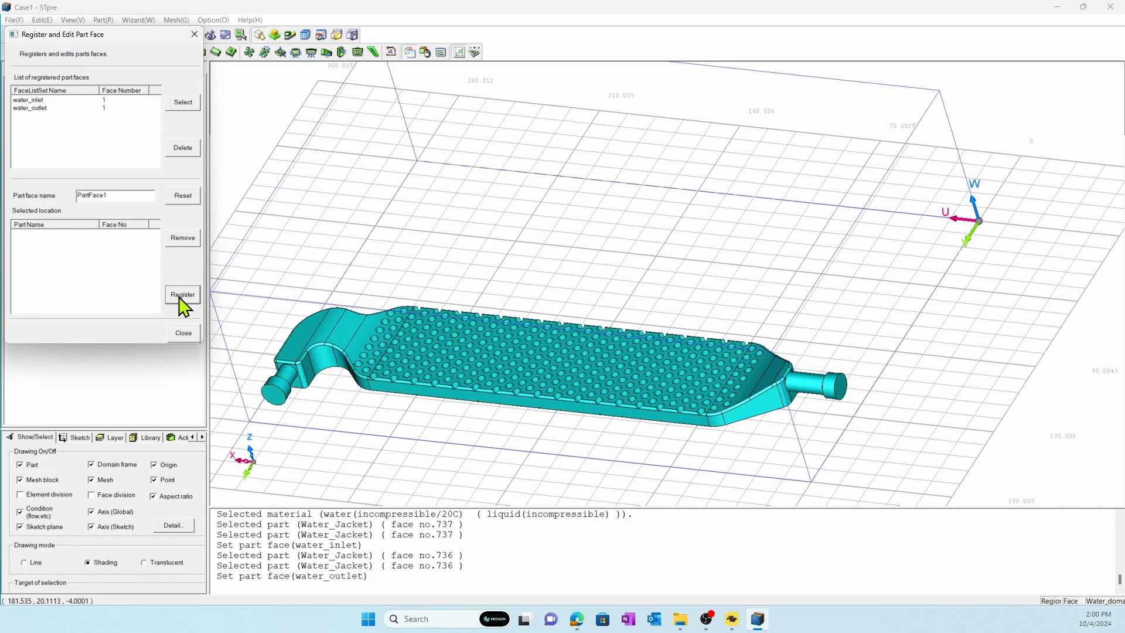
pyautogui.click(183, 333)
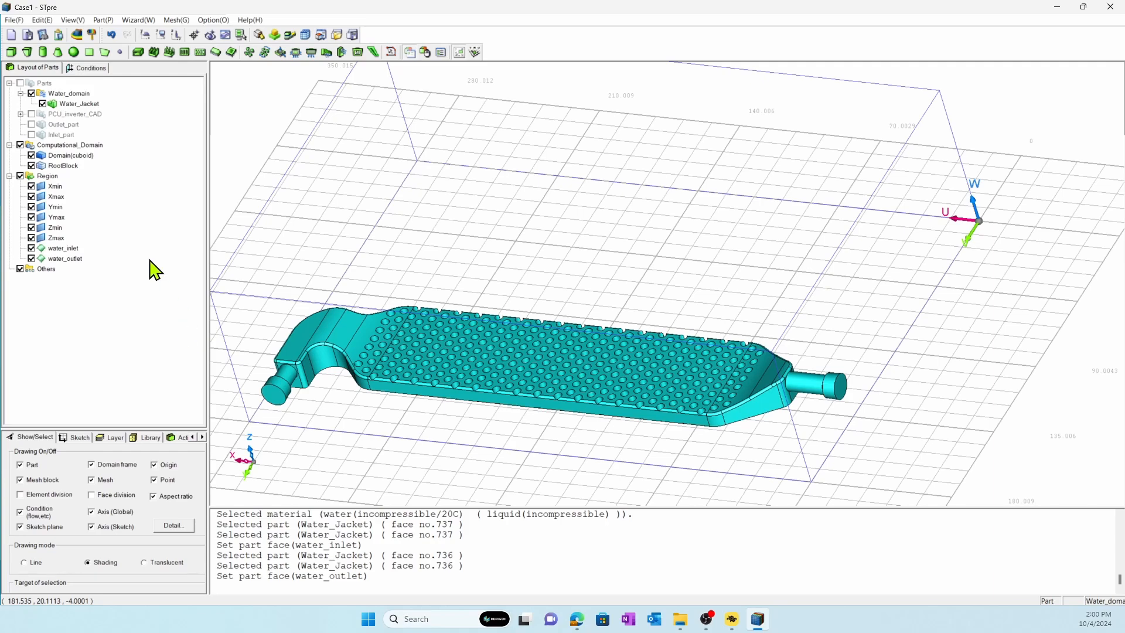
# Recalculate the computational domain's size from the part region, accepting -140, -110, -4 to 140, 70, 71 mm.
pyautogui.doubleClick(81, 157)
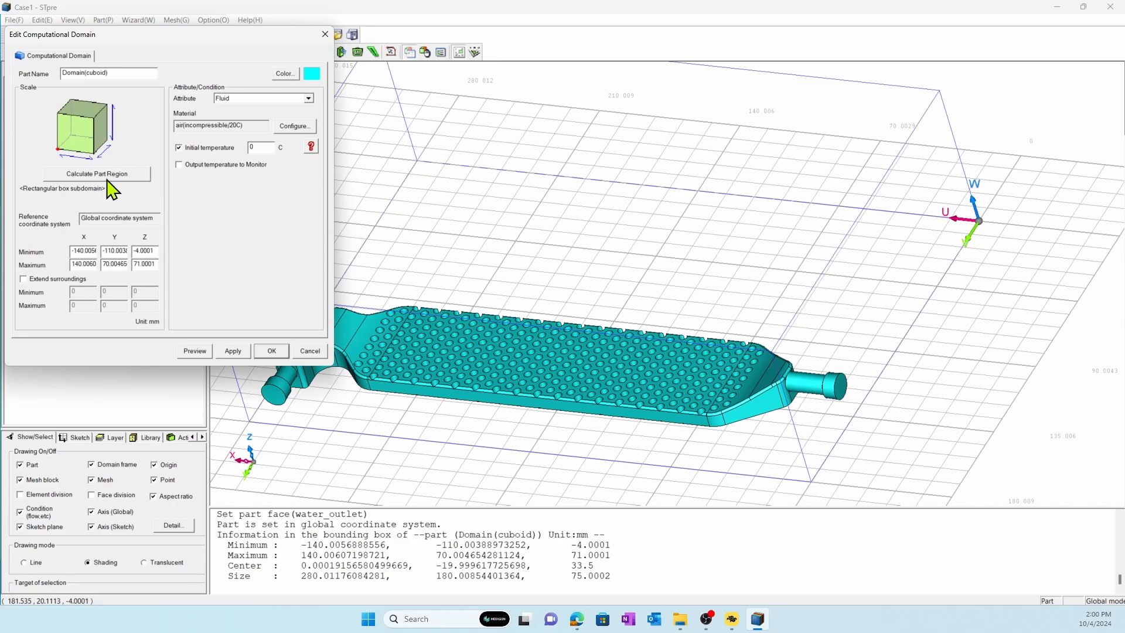
pyautogui.click(108, 174)
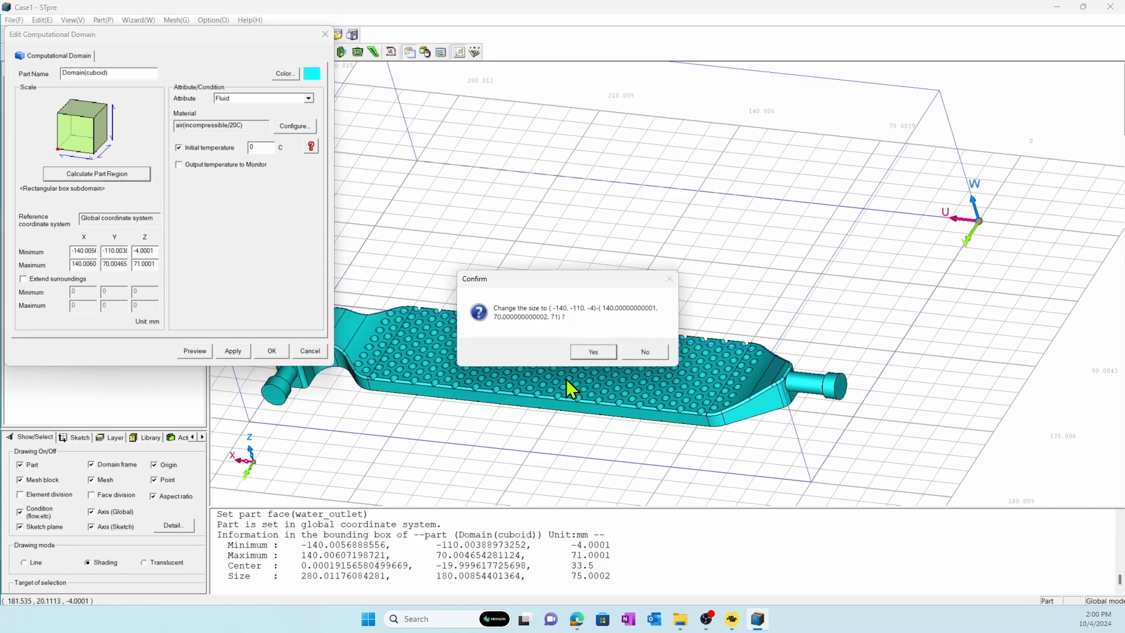
pyautogui.click(604, 354)
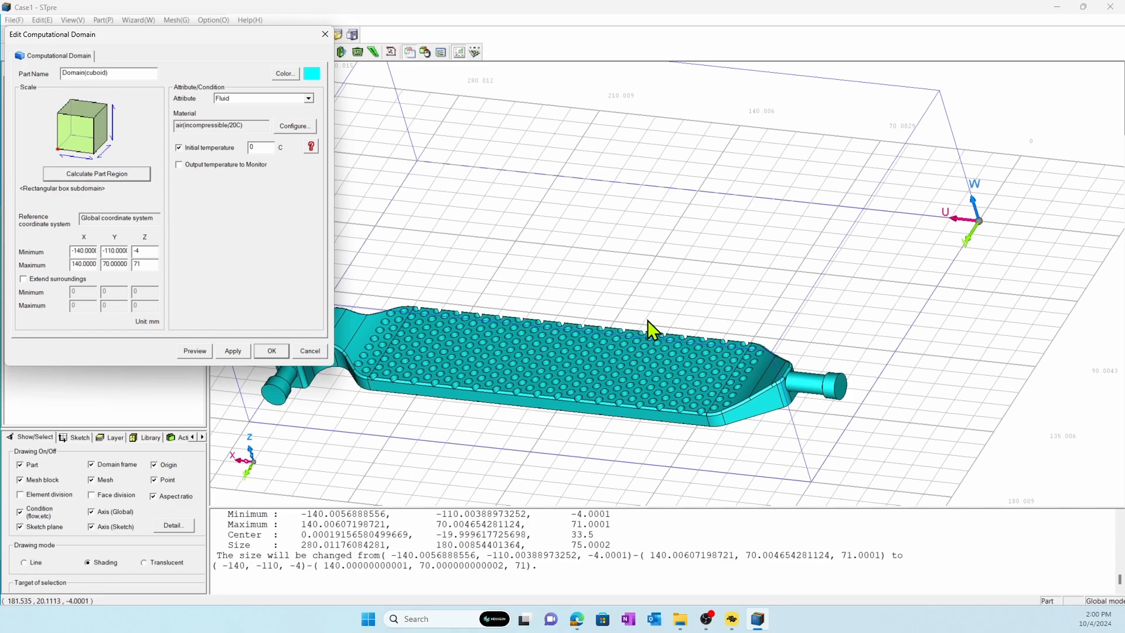
# Show all parts, extend the computational domain's surroundings by 200 mm on every side, preview it and accept the change.
pyautogui.moveTo(233, 37); pyautogui.dragTo(419, 175)
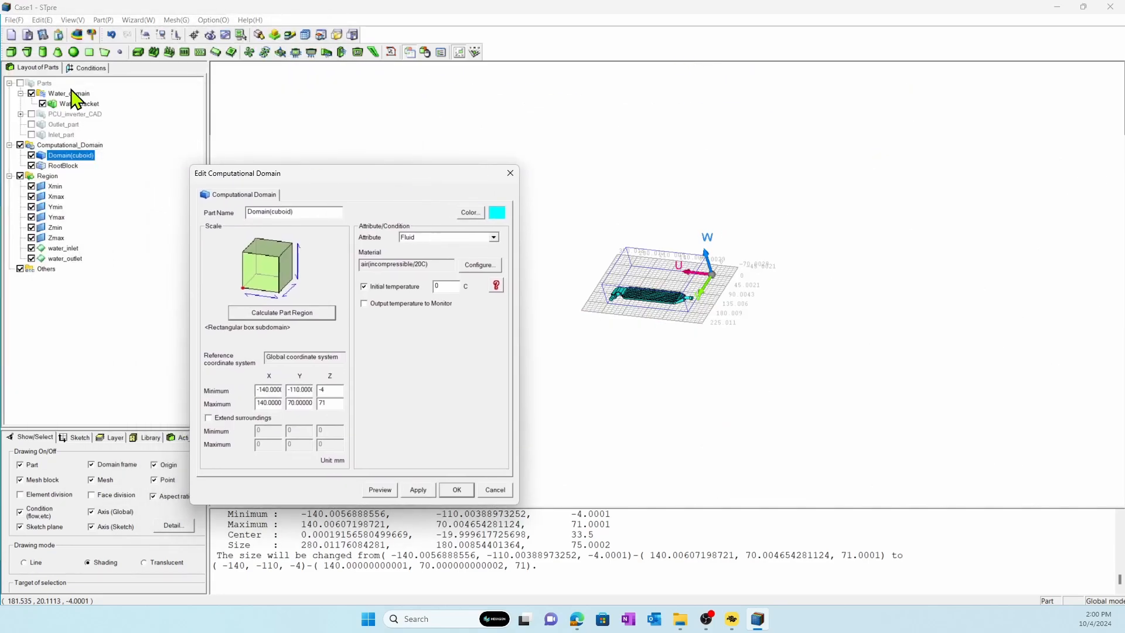
pyautogui.click(20, 83)
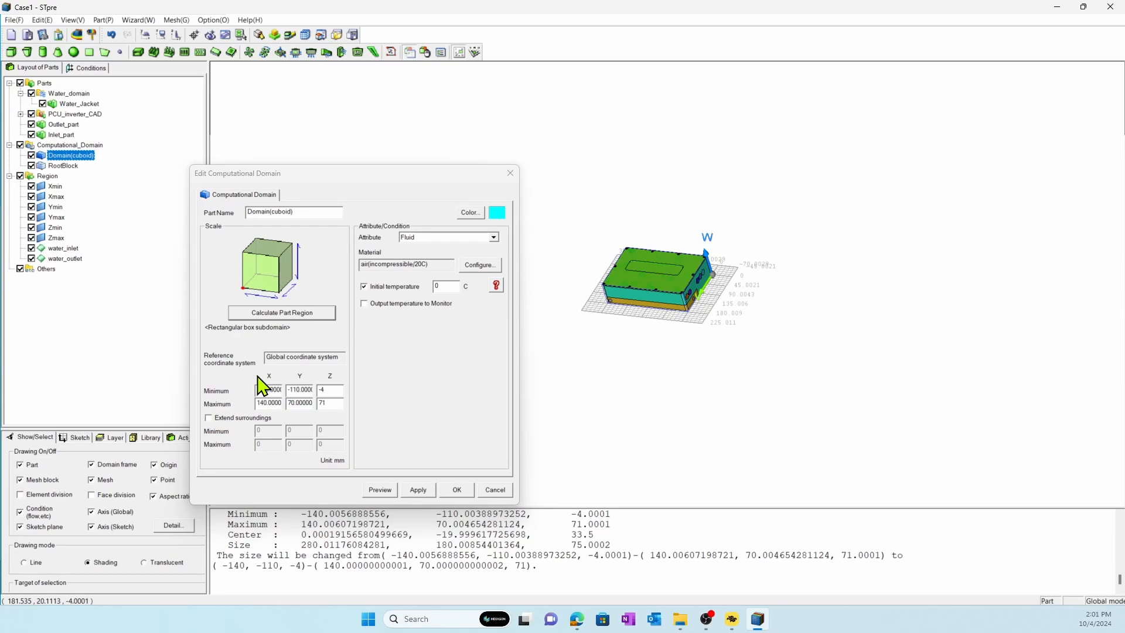
pyautogui.click(241, 417)
pyautogui.doubleClick(262, 431)
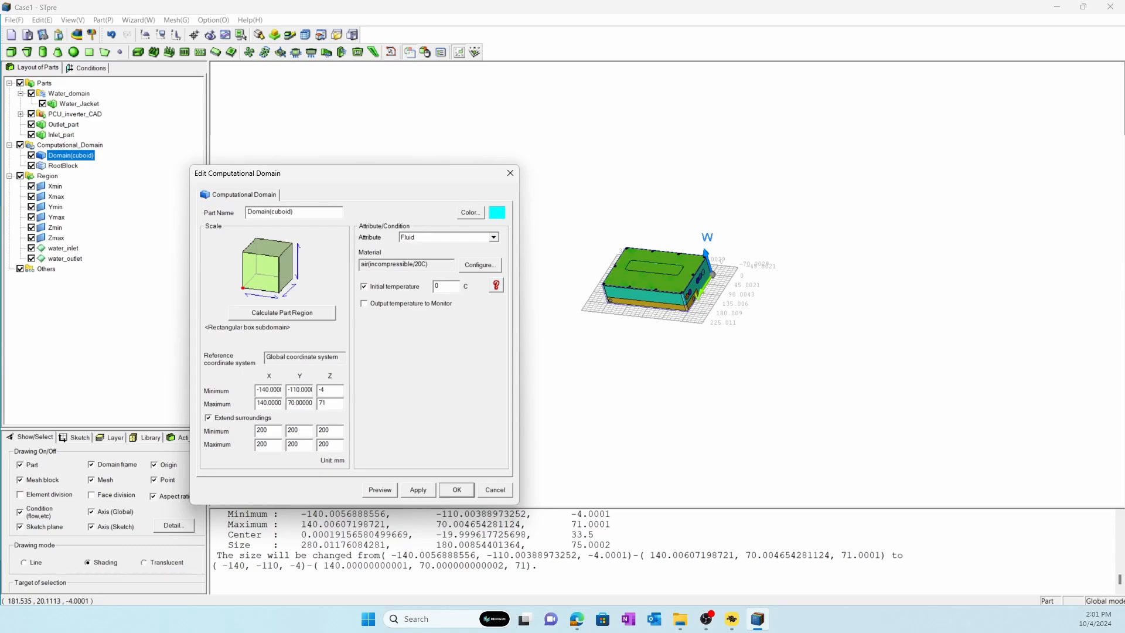
pyautogui.click(377, 492)
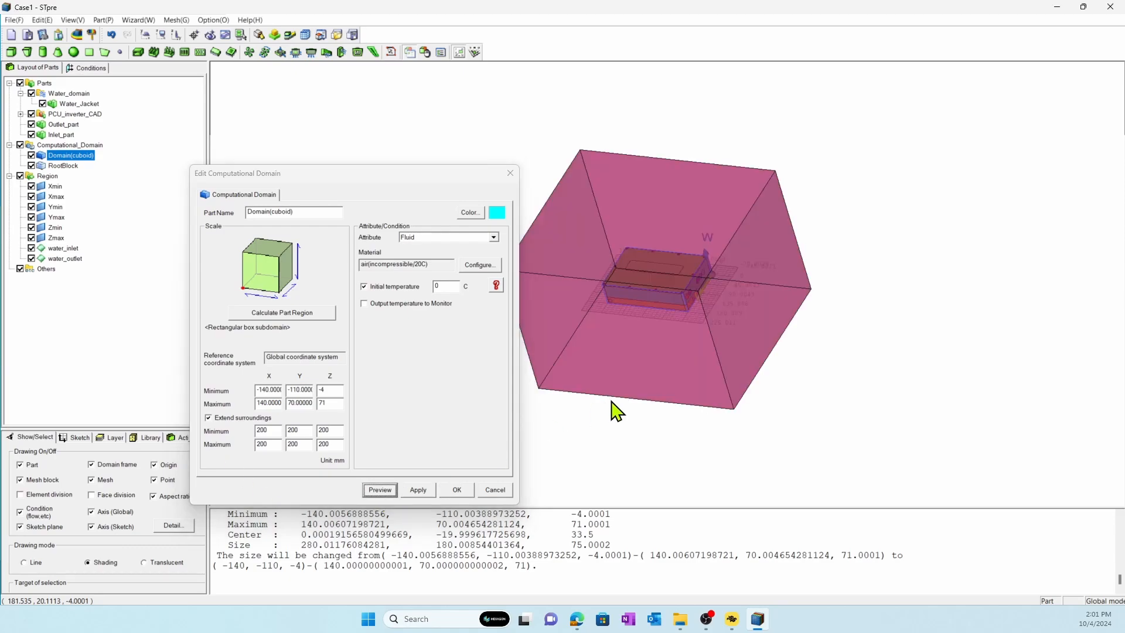
pyautogui.moveTo(610, 399)
pyautogui.mouseDown(button='middle')
pyautogui.moveTo(670, 323)
pyautogui.moveTo(737, 338)
pyautogui.mouseUp(button='middle')
pyautogui.click(460, 491)
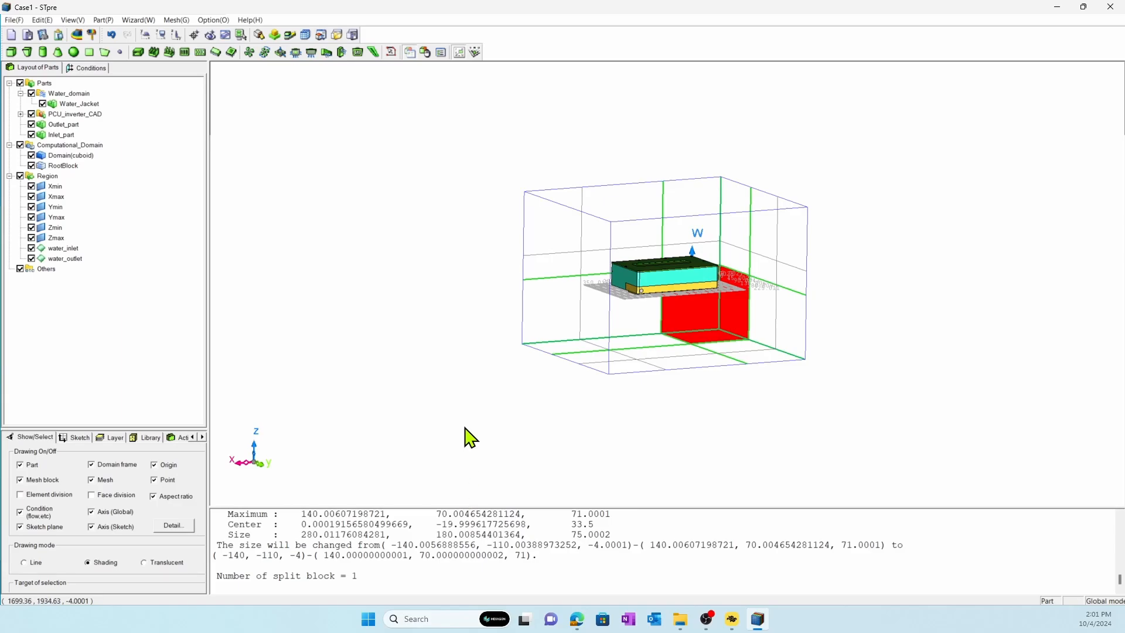
# Locate the housing's top cover in the part tree, display only Cover_org and turn off the aspect ratio display.
pyautogui.scroll(10, 473, 459)
pyautogui.scroll(-10, 573, 359)
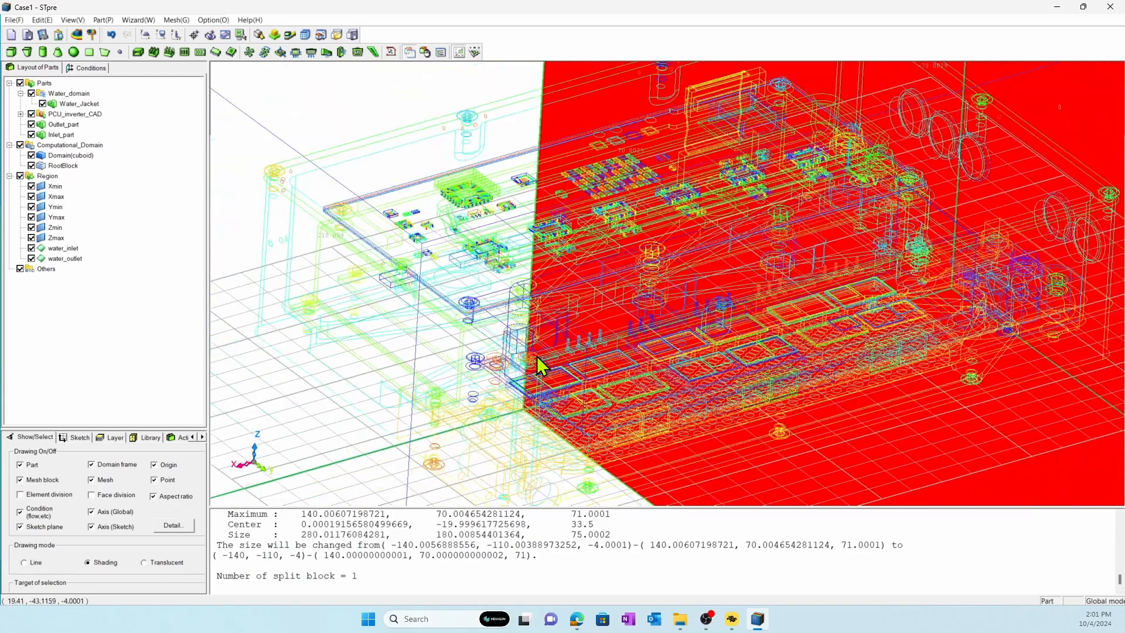
pyautogui.click(557, 261)
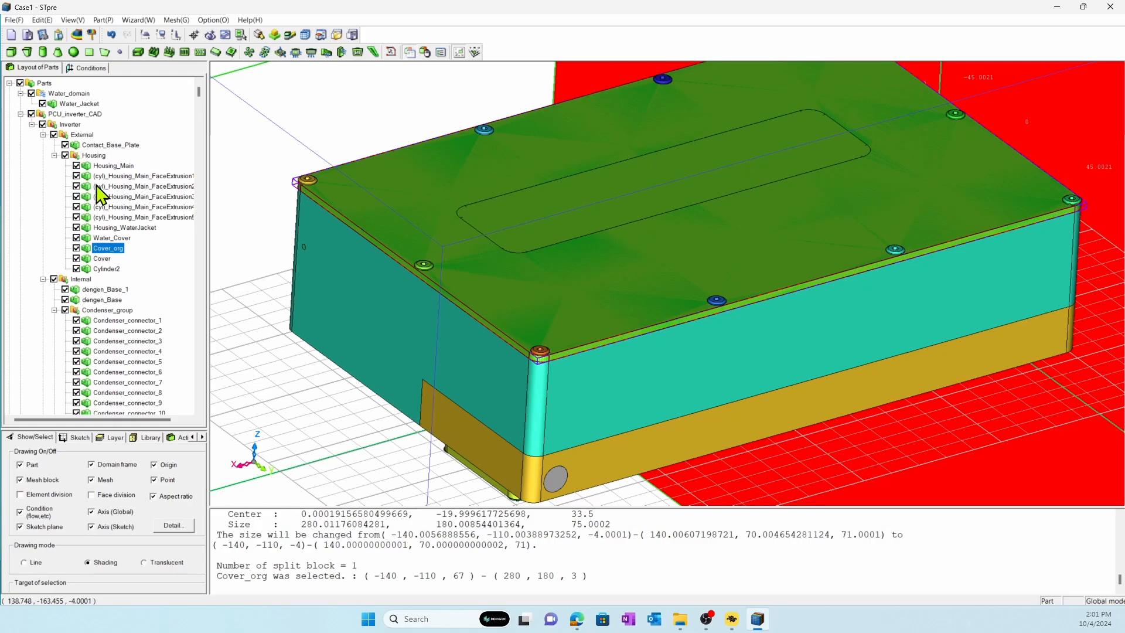
pyautogui.click(20, 82)
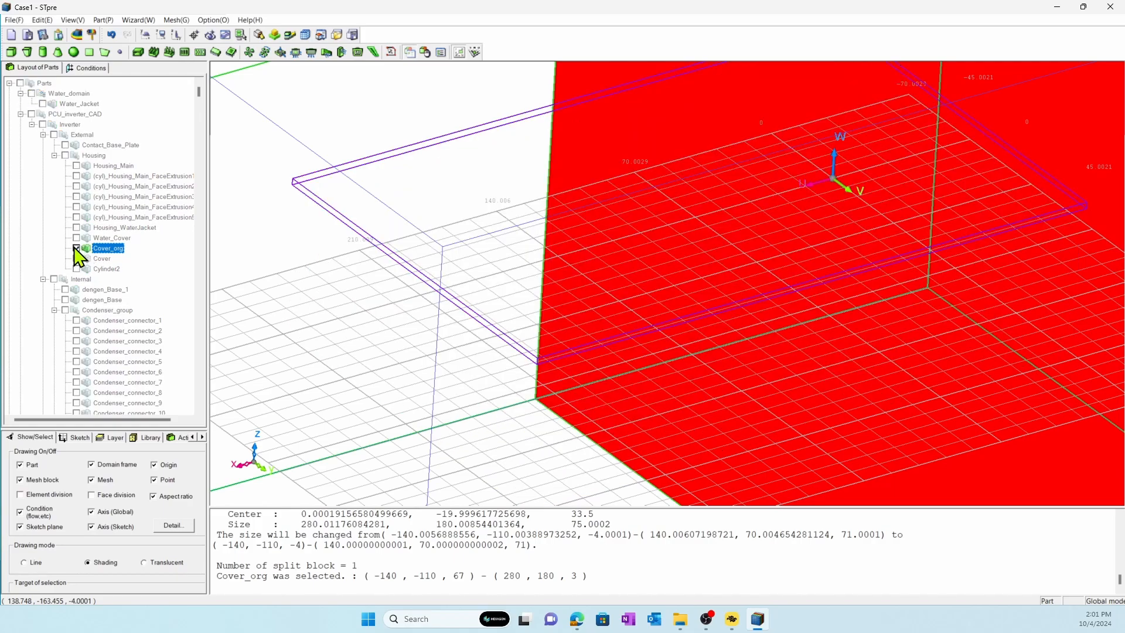
pyautogui.click(76, 248)
pyautogui.click(154, 496)
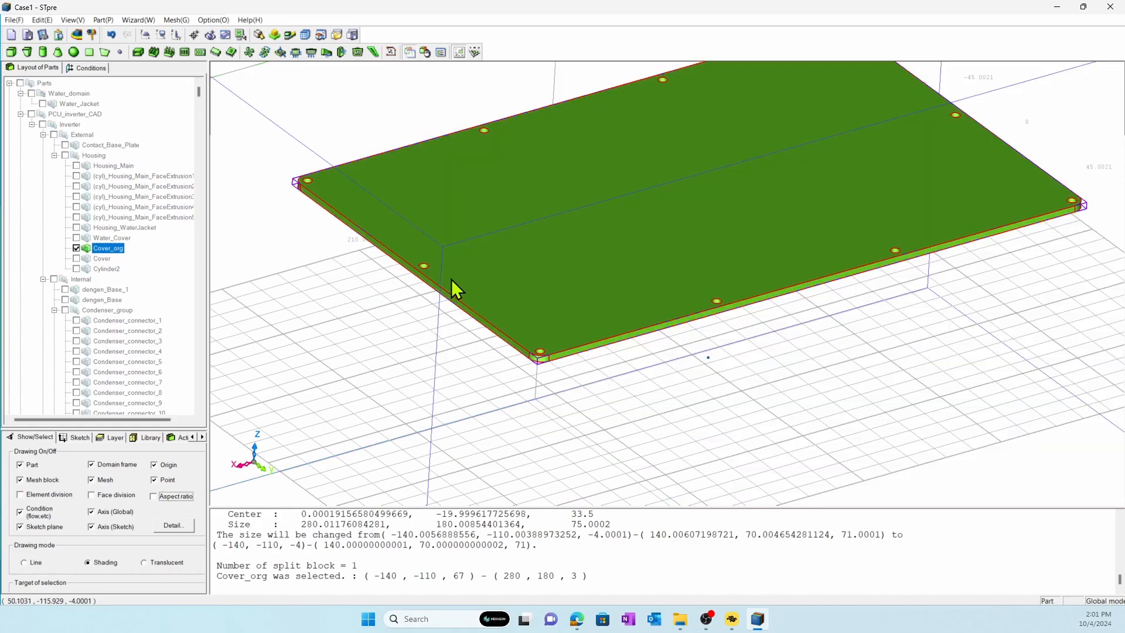
# Display Cover instead of Cover_org and make the Cover part a virtual part.
pyautogui.scroll(3, 455, 289)
pyautogui.rightClick(469, 325)
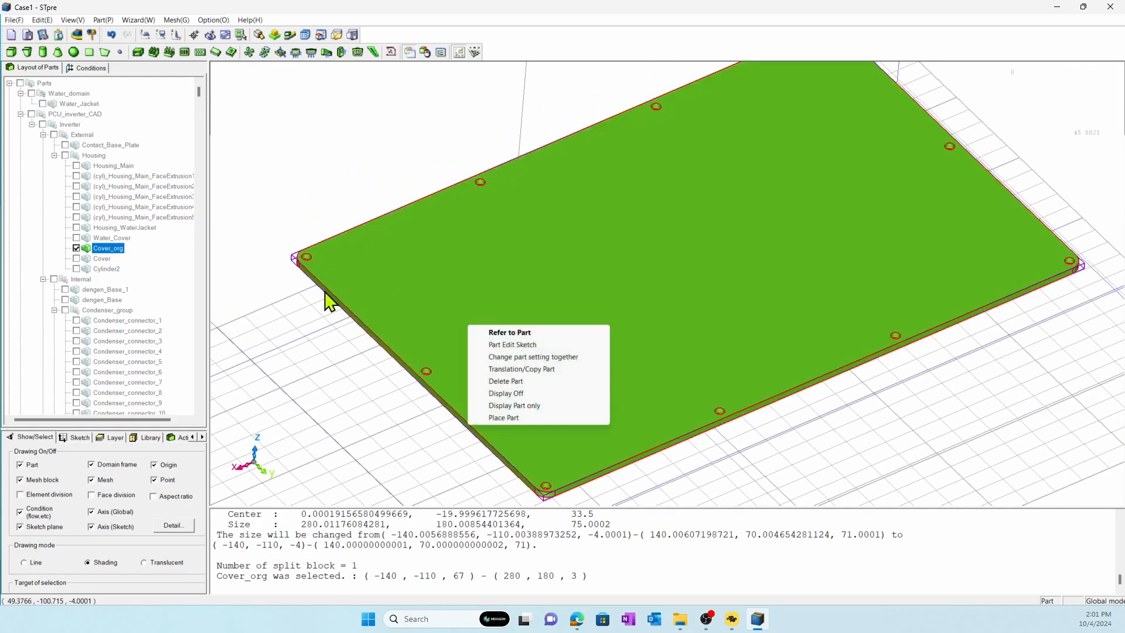
pyautogui.click(76, 258)
pyautogui.click(76, 249)
pyautogui.moveTo(466, 293); pyautogui.dragTo(425, 284, button='middle')
pyautogui.doubleClick(104, 258)
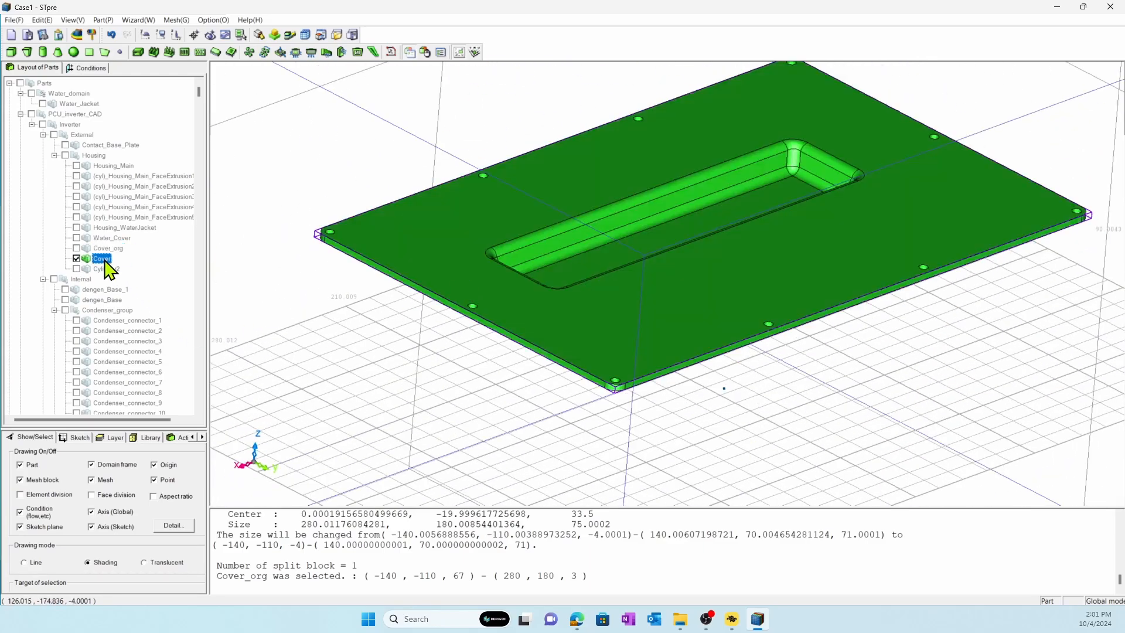
pyautogui.click(179, 317)
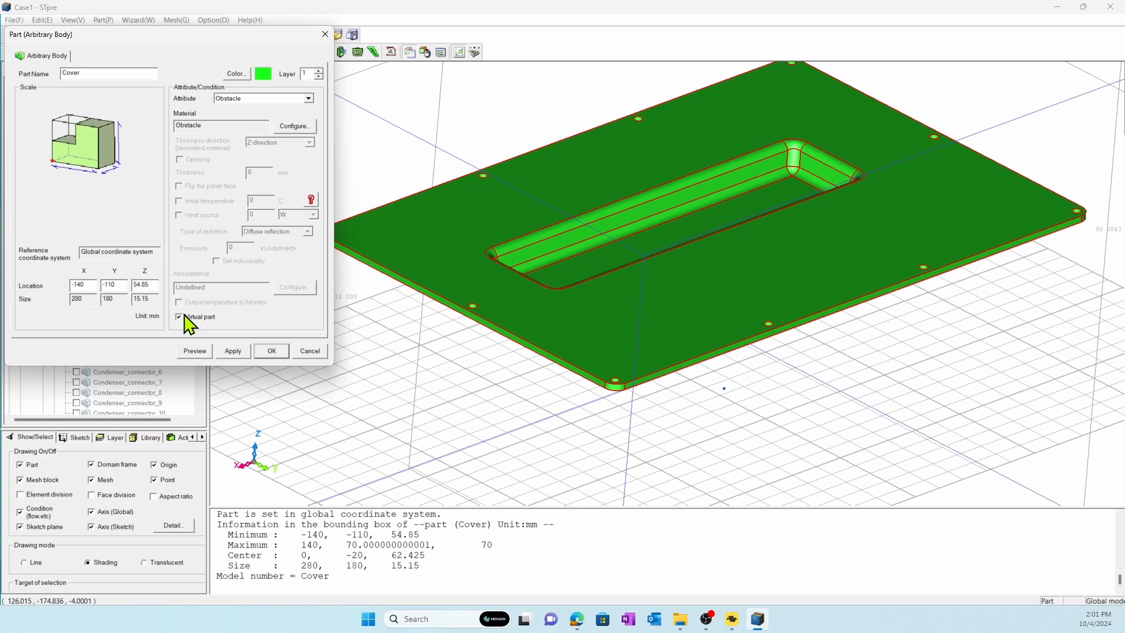
pyautogui.click(273, 352)
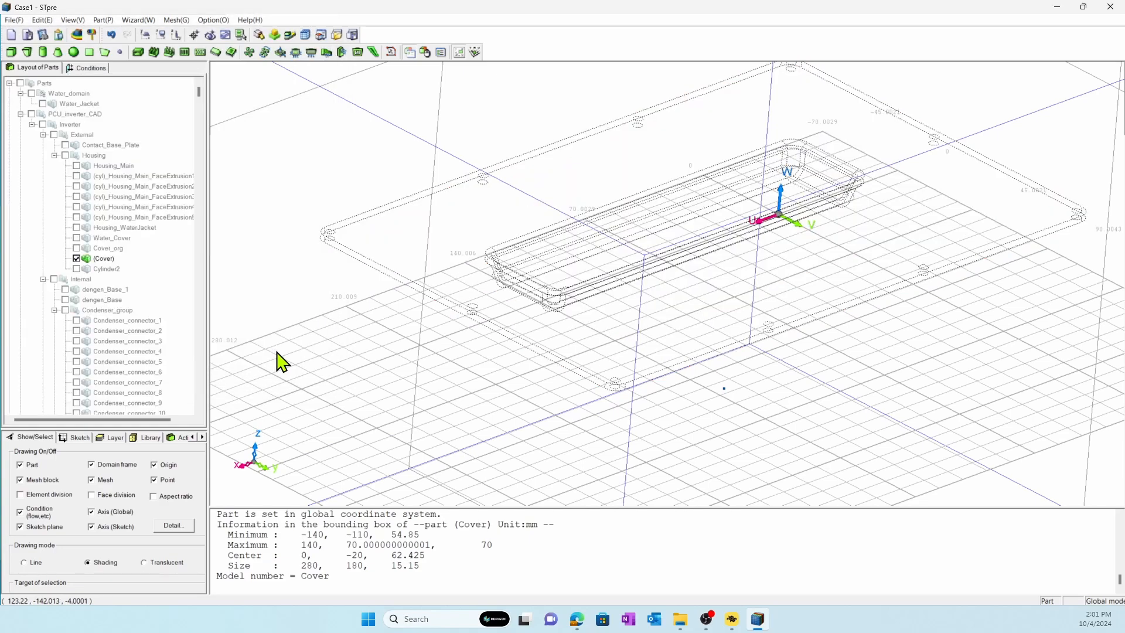
# Switch the display from Cover back to Cover_org, and show the whole PCU_inverter_CAD group.
pyautogui.click(76, 258)
pyautogui.click(77, 248)
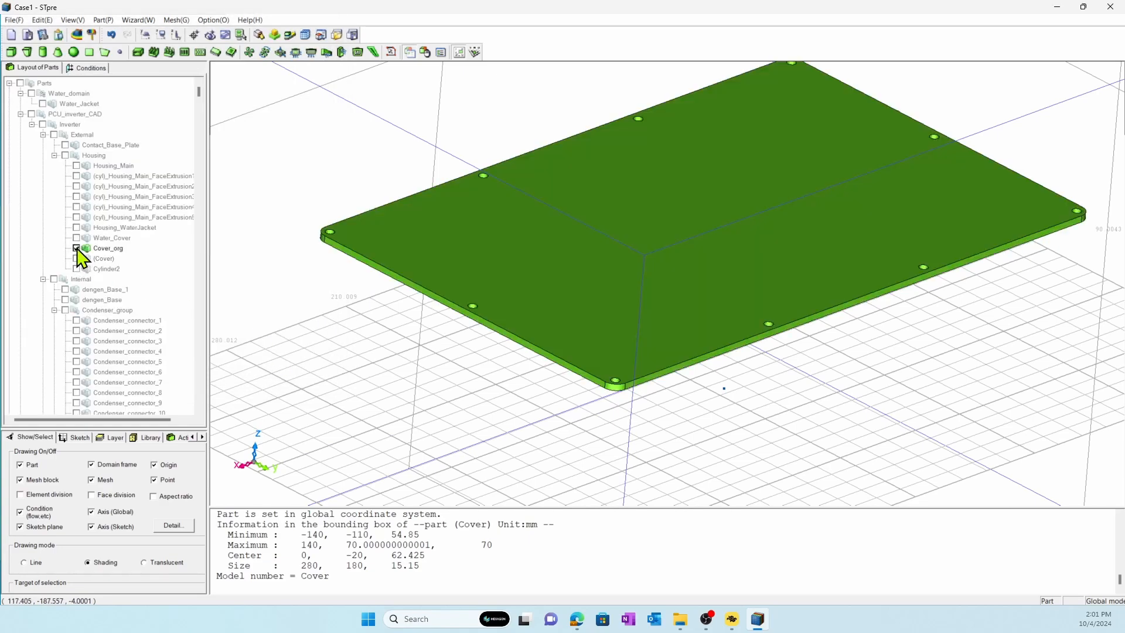
pyautogui.click(30, 115)
pyautogui.moveTo(414, 289); pyautogui.dragTo(417, 273, button='middle')
# Set Cover_org's attribute to Solid and assign it the pure metal aluminum(Al)(300K).
pyautogui.doubleClick(437, 241)
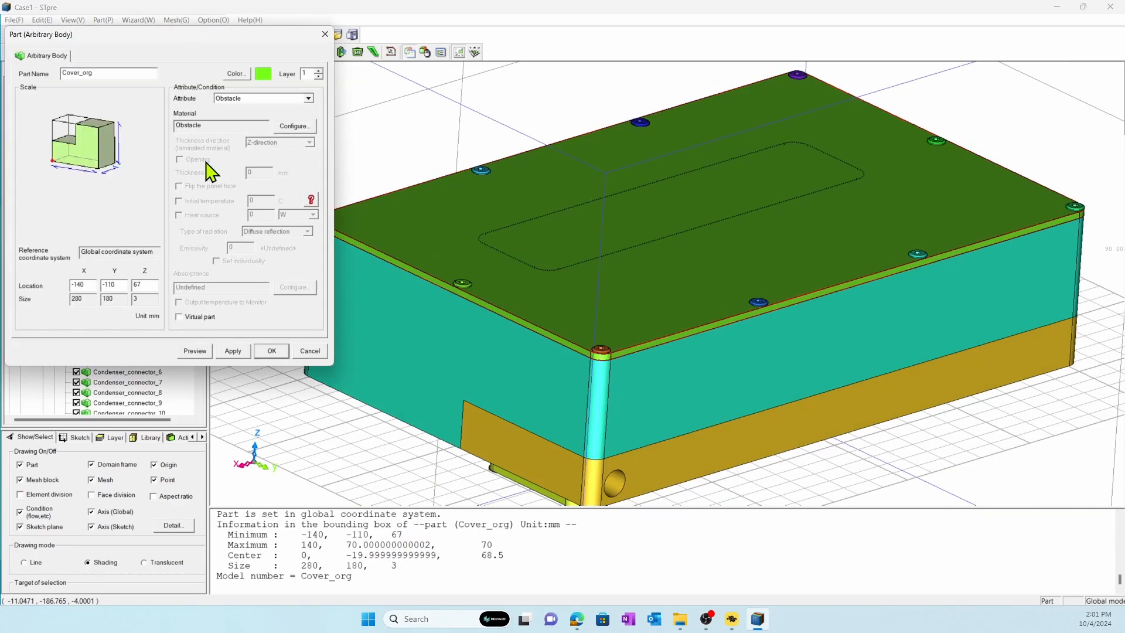
pyautogui.click(288, 100)
pyautogui.click(274, 115)
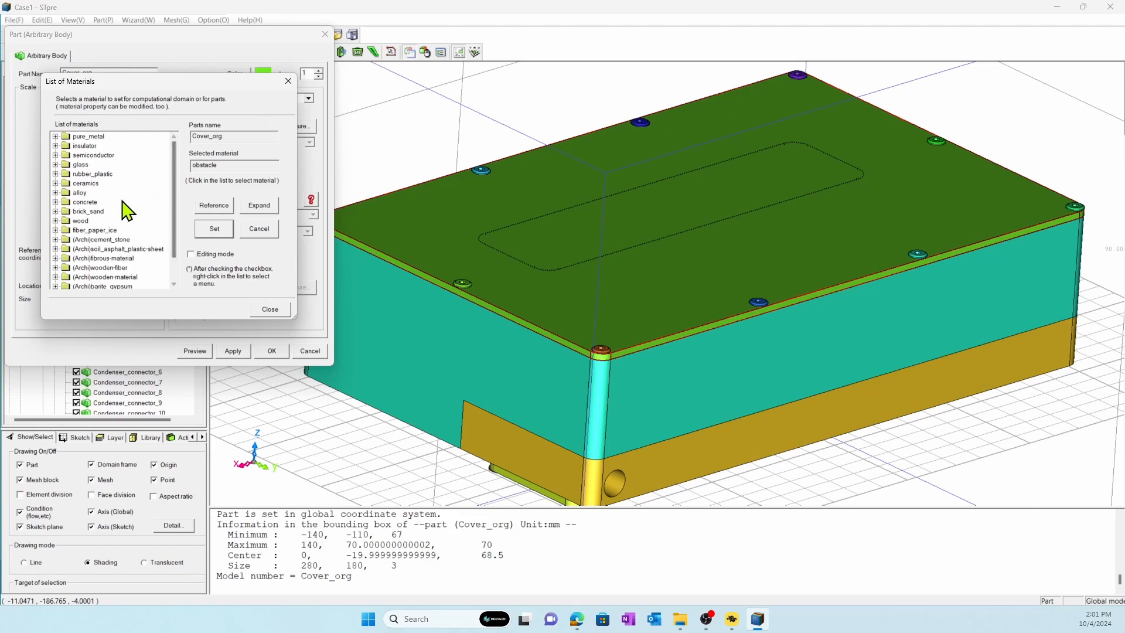
pyautogui.scroll(-1, 120, 222)
pyautogui.scroll(1, 119, 240)
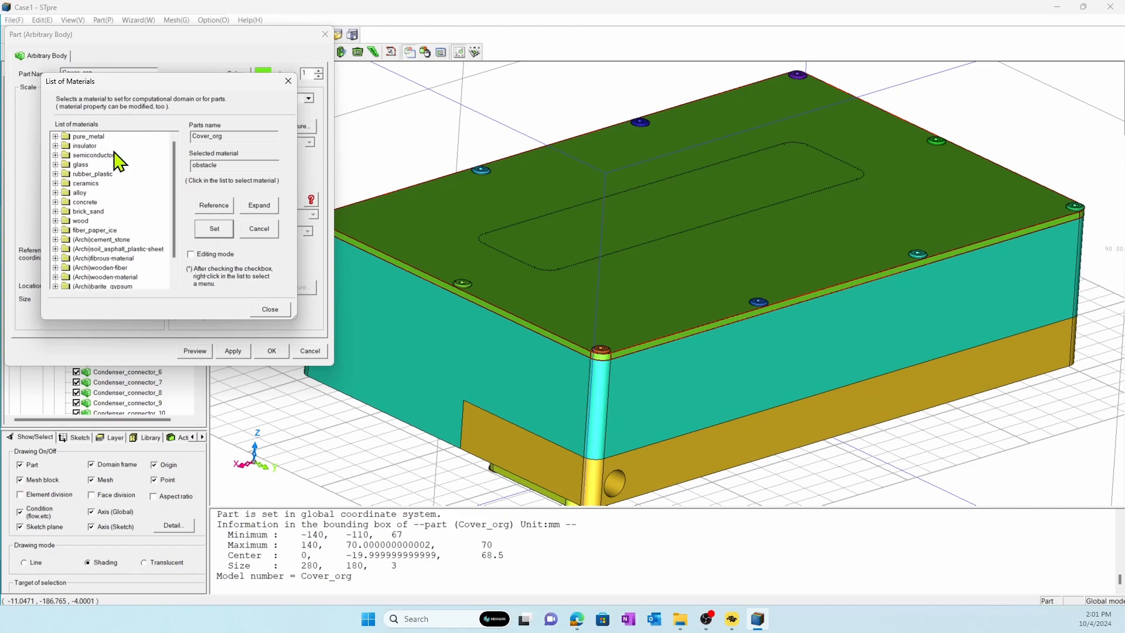
pyautogui.doubleClick(97, 138)
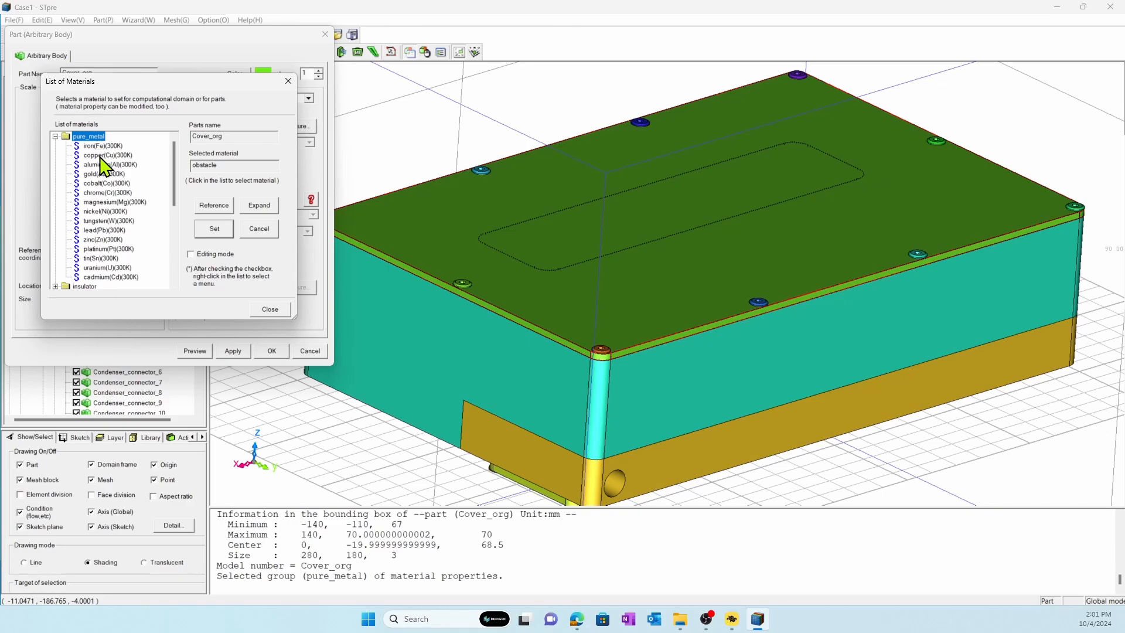
pyautogui.click(106, 165)
pyautogui.click(215, 229)
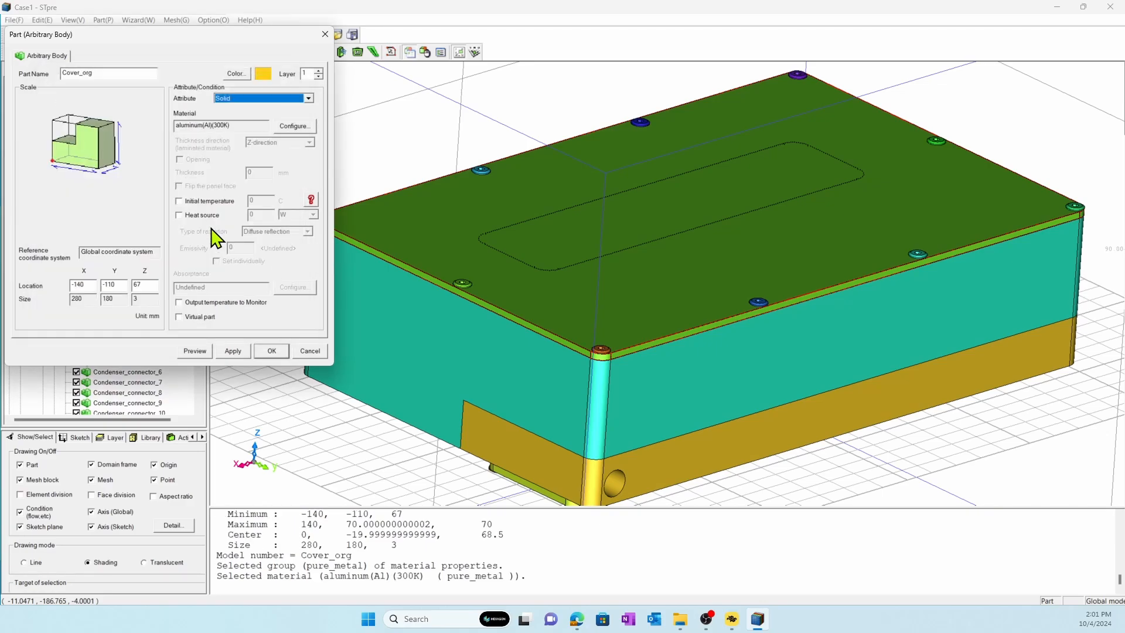
pyautogui.click(271, 350)
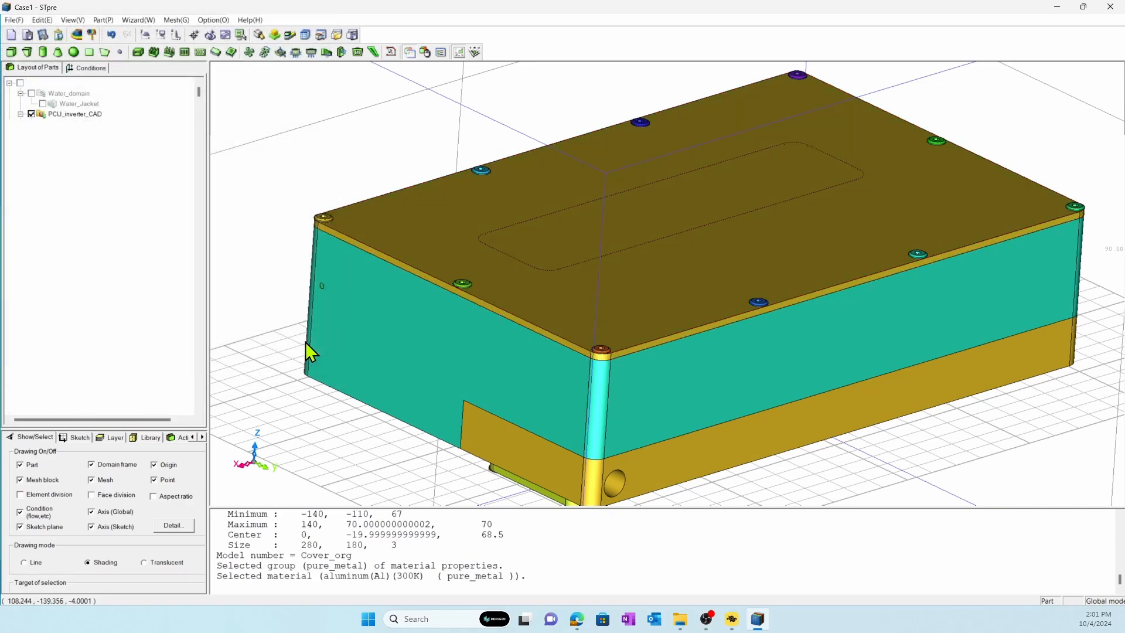
# Open the list of parts, filter it to the Part type and review the material assignments.
pyautogui.scroll(-3, 528, 299)
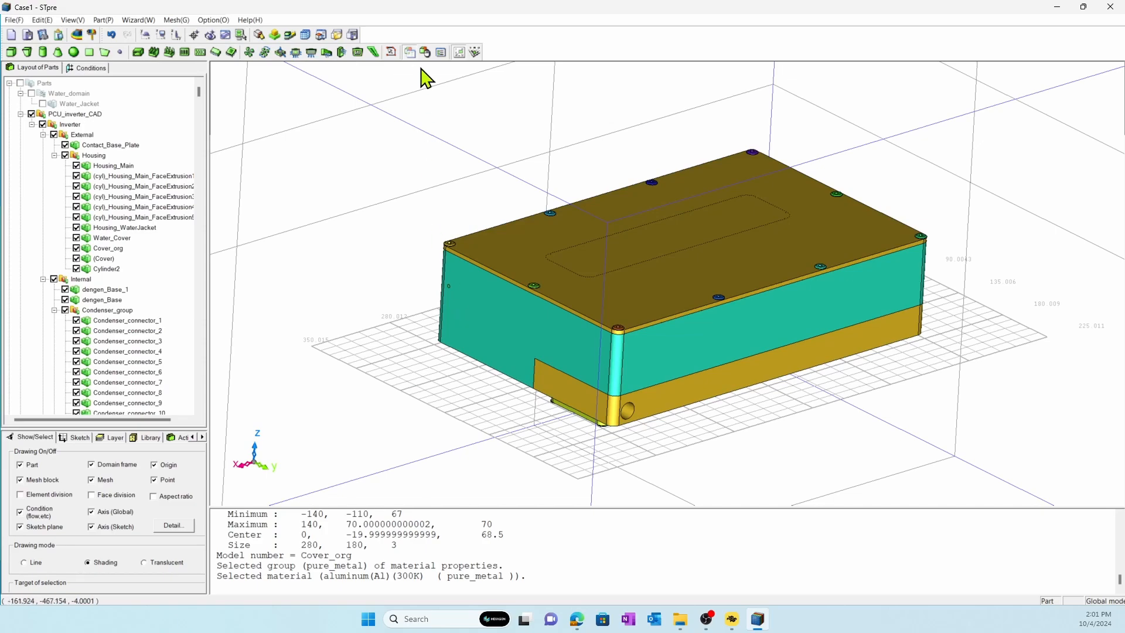
pyautogui.click(442, 53)
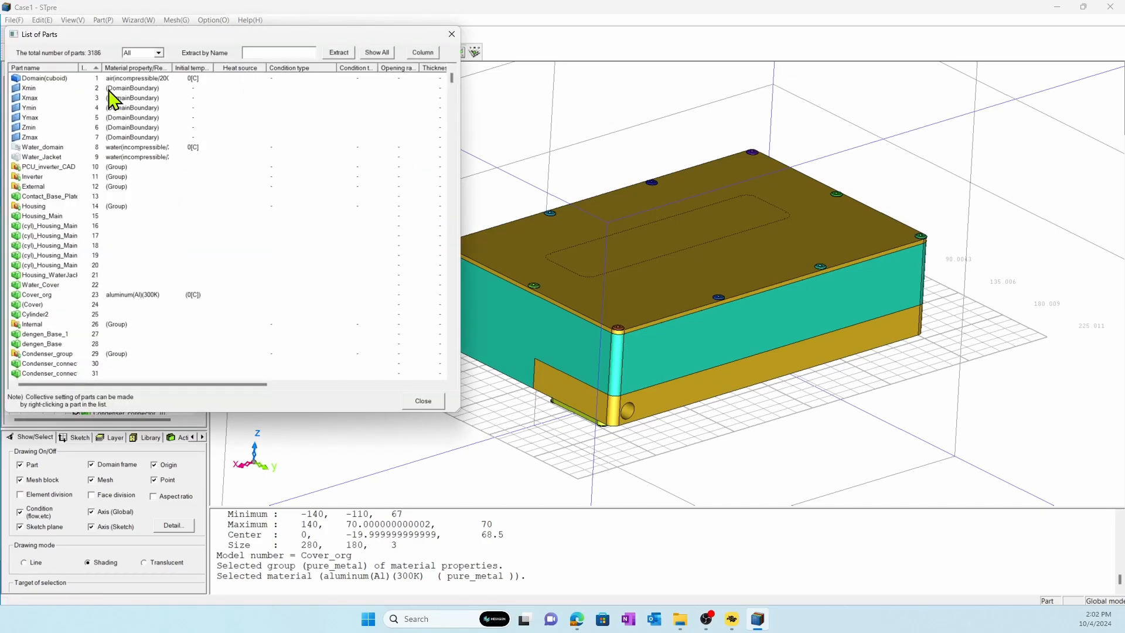
pyautogui.click(141, 54)
pyautogui.click(149, 132)
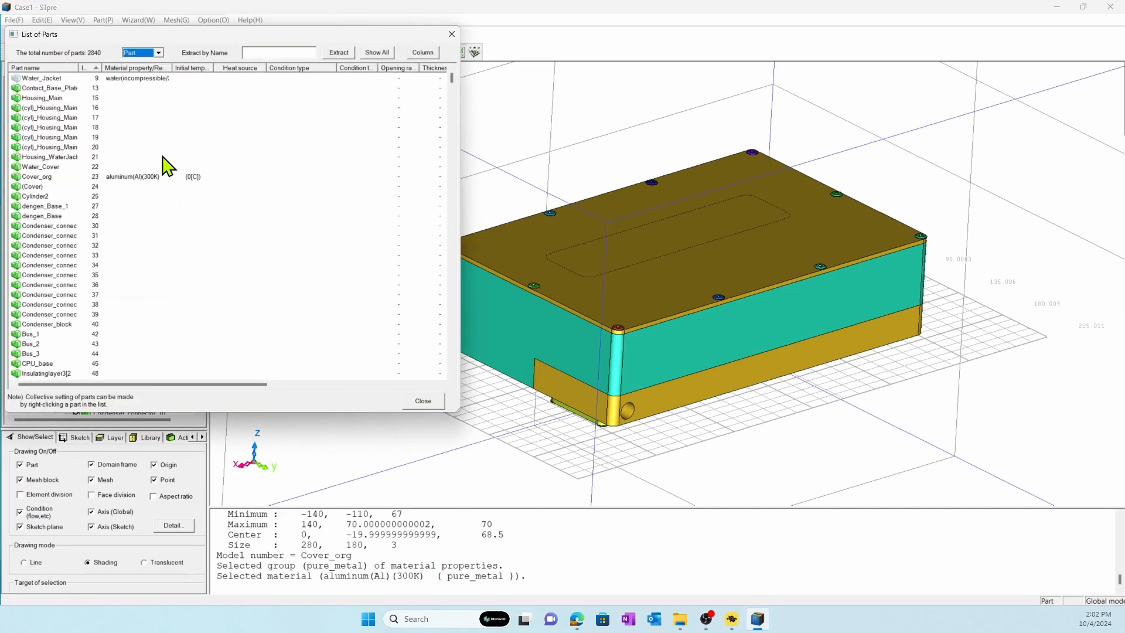
pyautogui.scroll(-15, 133, 220)
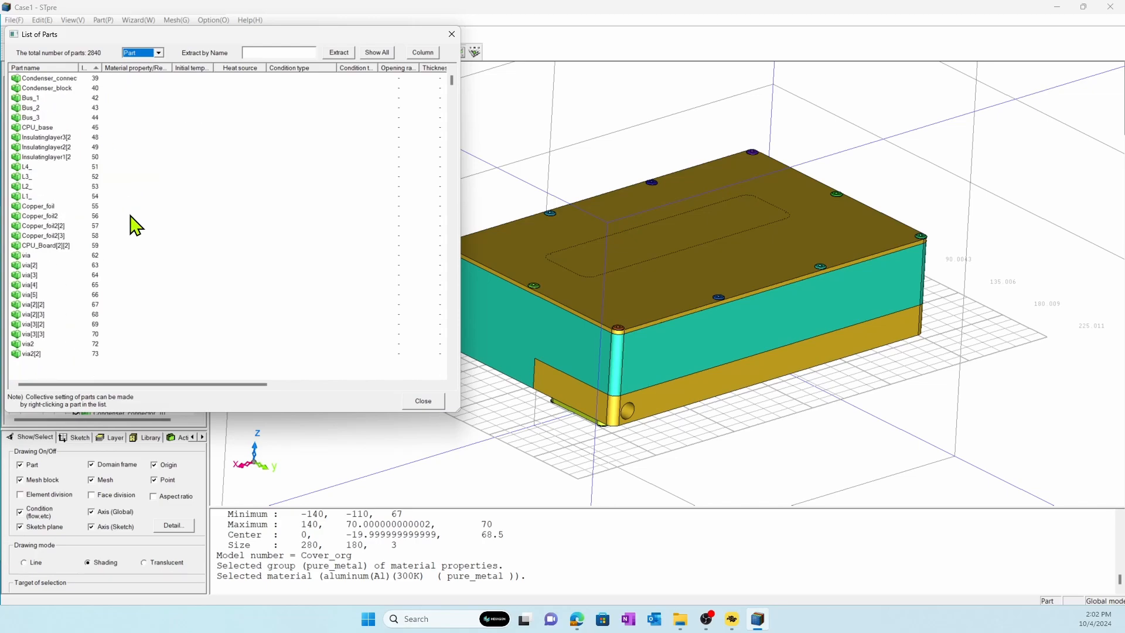
pyautogui.moveTo(452, 87)
pyautogui.mouseDown()
pyautogui.moveTo(463, 370)
pyautogui.moveTo(456, 75)
pyautogui.mouseUp()
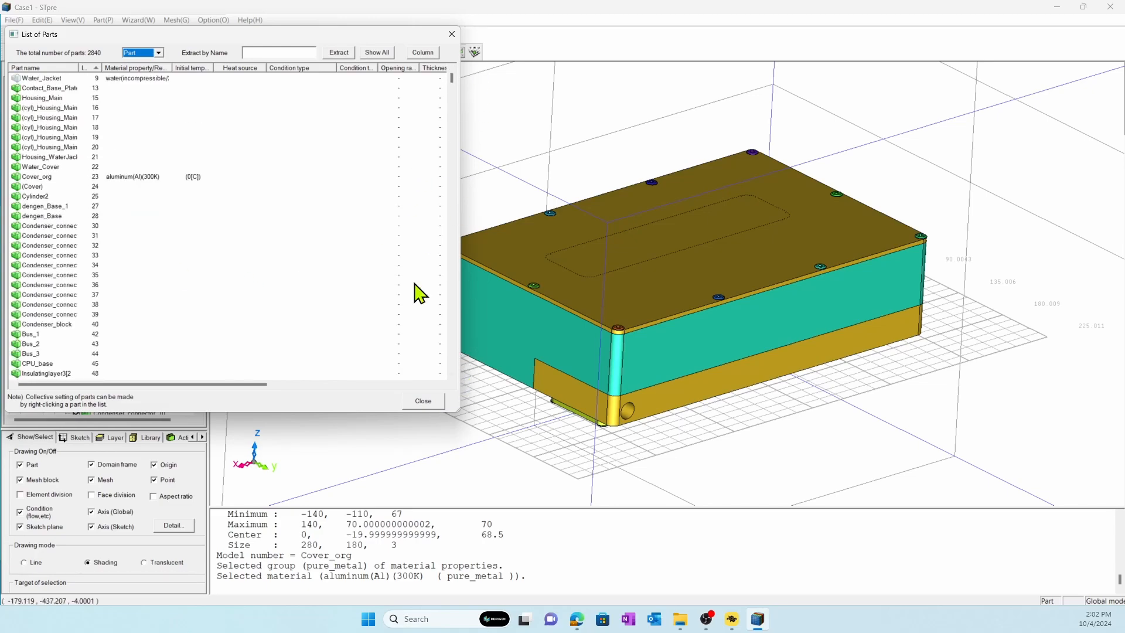
# Load the material properties from Material_Property.xml and import the part settings from Simple_input_file.csv, both in C:\CAD.
pyautogui.click(428, 397)
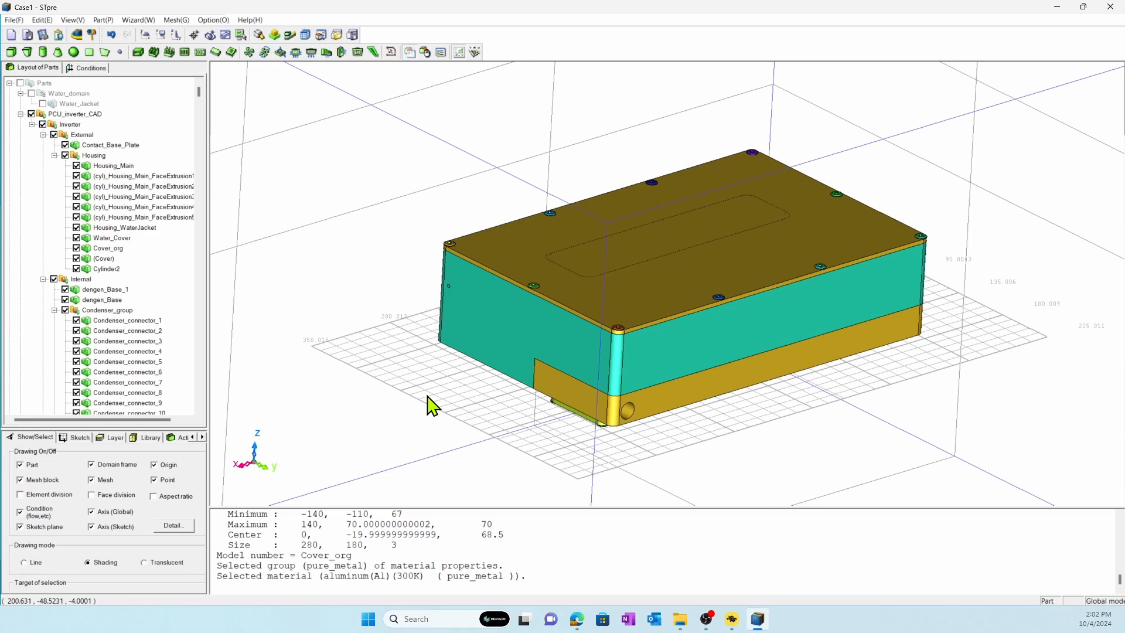
pyautogui.click(681, 621)
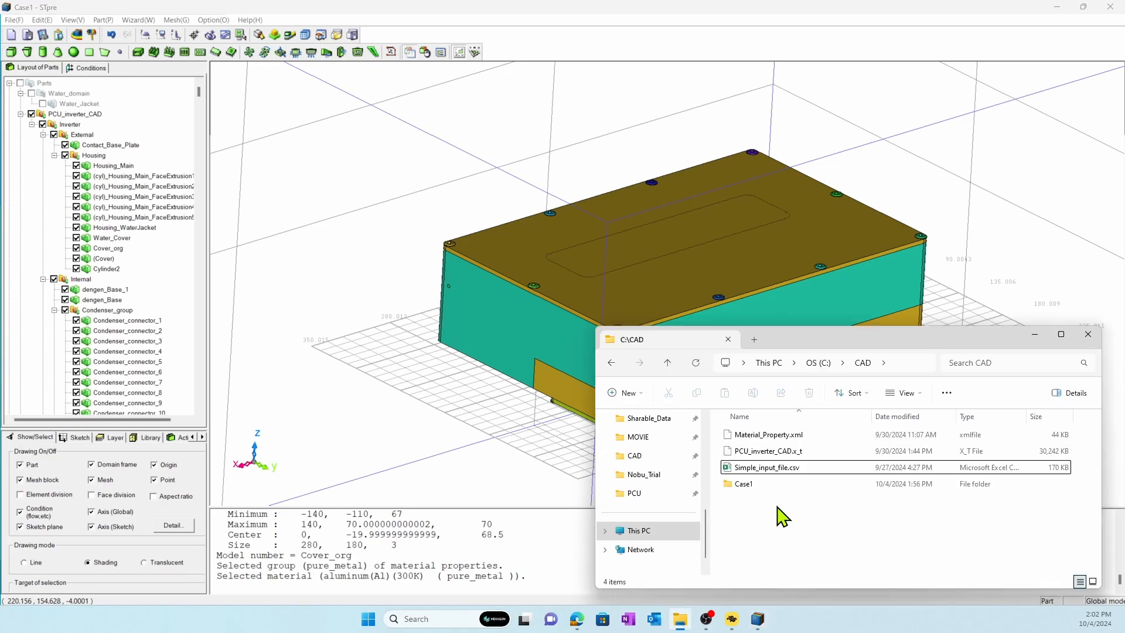
pyautogui.click(780, 438)
pyautogui.moveTo(780, 439); pyautogui.dragTo(470, 421)
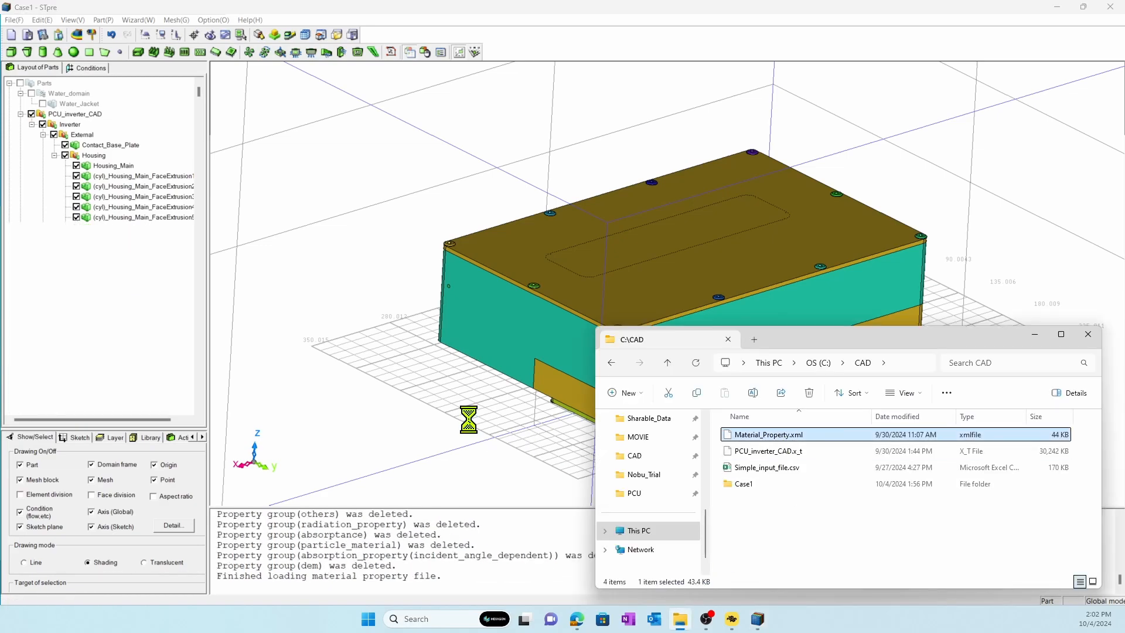
pyautogui.click(767, 467)
pyautogui.moveTo(433, 444); pyautogui.dragTo(434, 444)
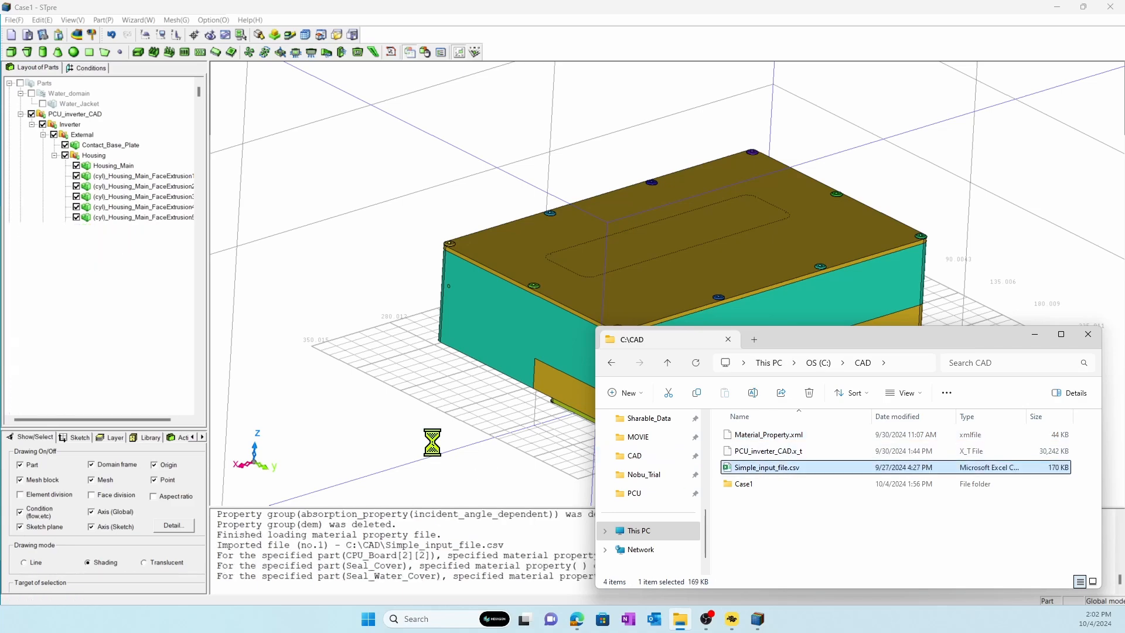
pyautogui.click(638, 26)
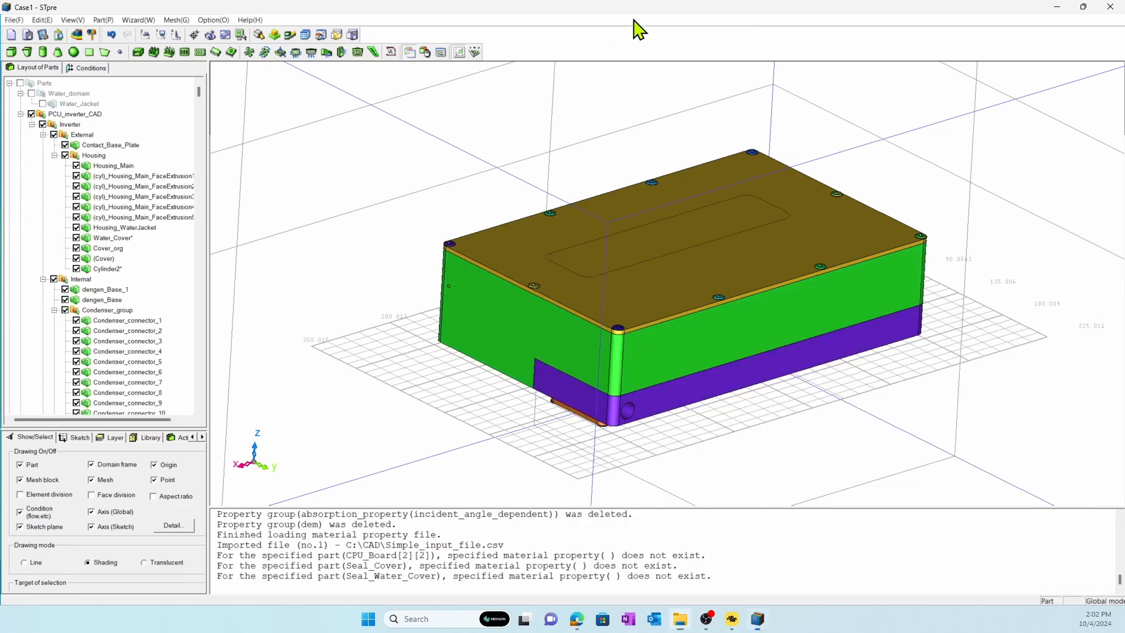
# Check the material of Housing_Main and review the imported materials in the list of parts, filtered to the Part type.
pyautogui.doubleClick(496, 314)
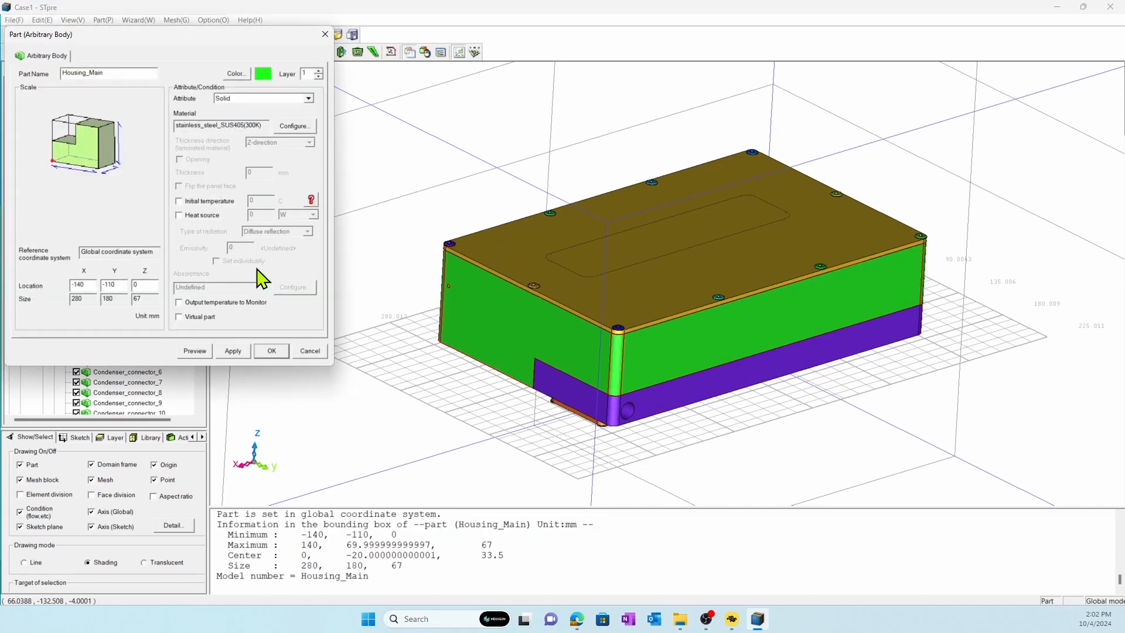
pyautogui.click(309, 351)
pyautogui.click(440, 52)
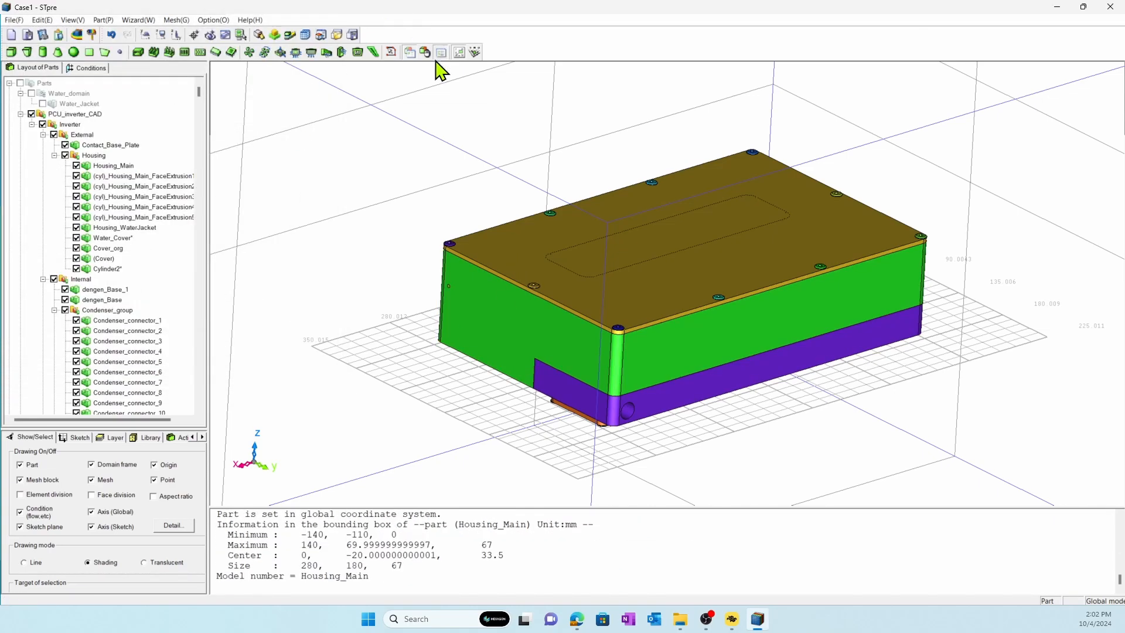
pyautogui.click(142, 53)
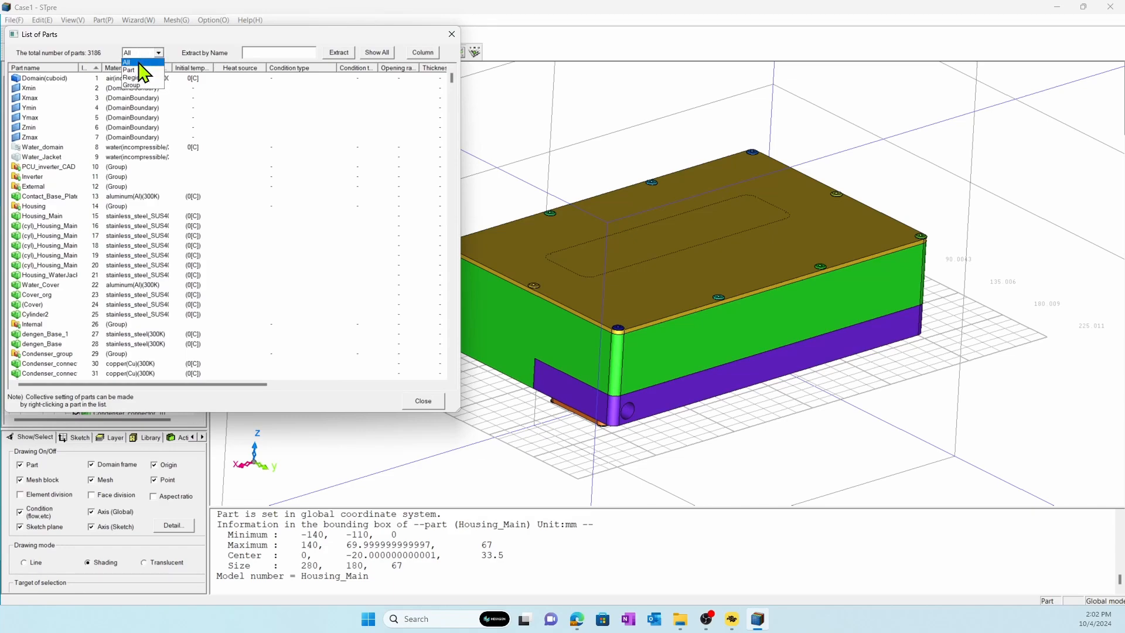
pyautogui.click(140, 71)
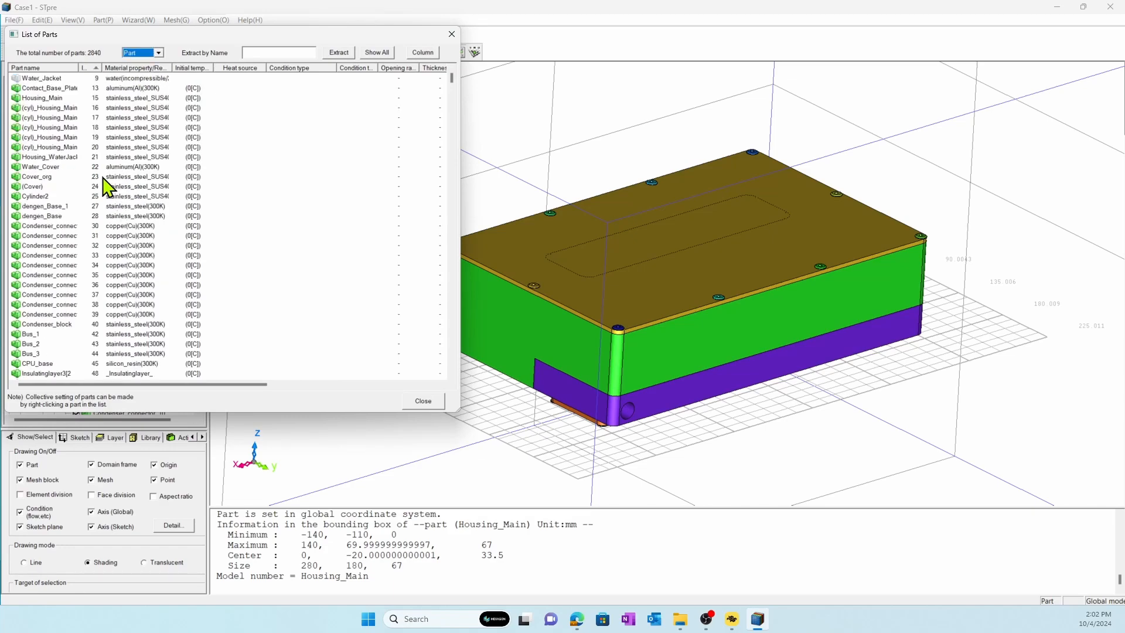
pyautogui.scroll(-10, 134, 229)
pyautogui.scroll(-6, 132, 227)
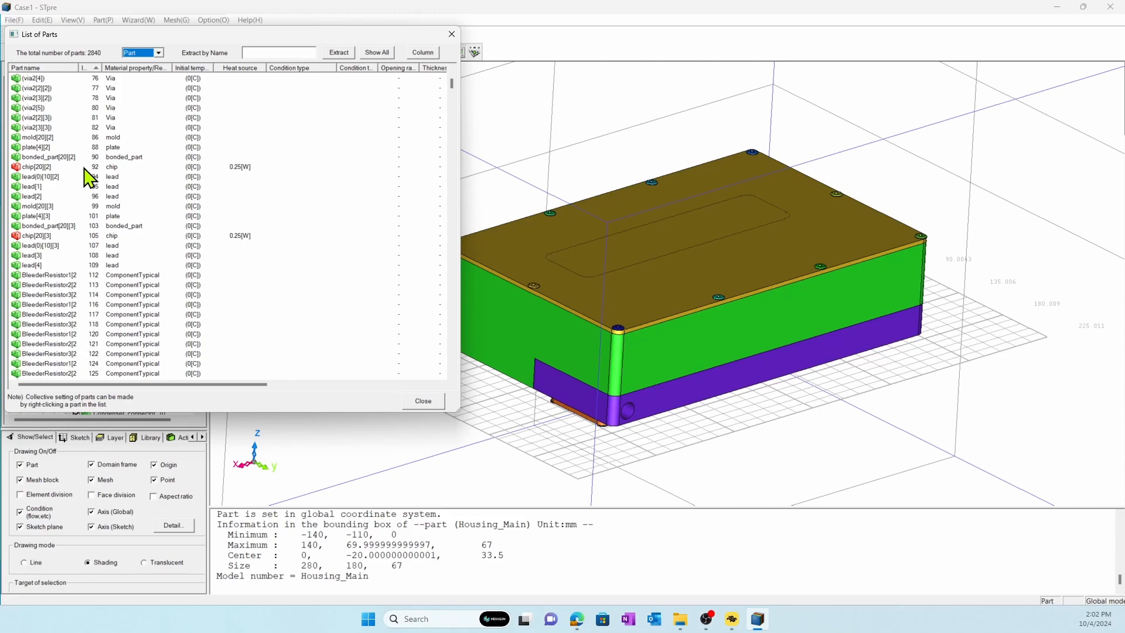
# Review the heat sources of the chip parts and the total heat source at the end of the list of parts.
pyautogui.doubleClick(249, 235)
pyautogui.click(247, 166)
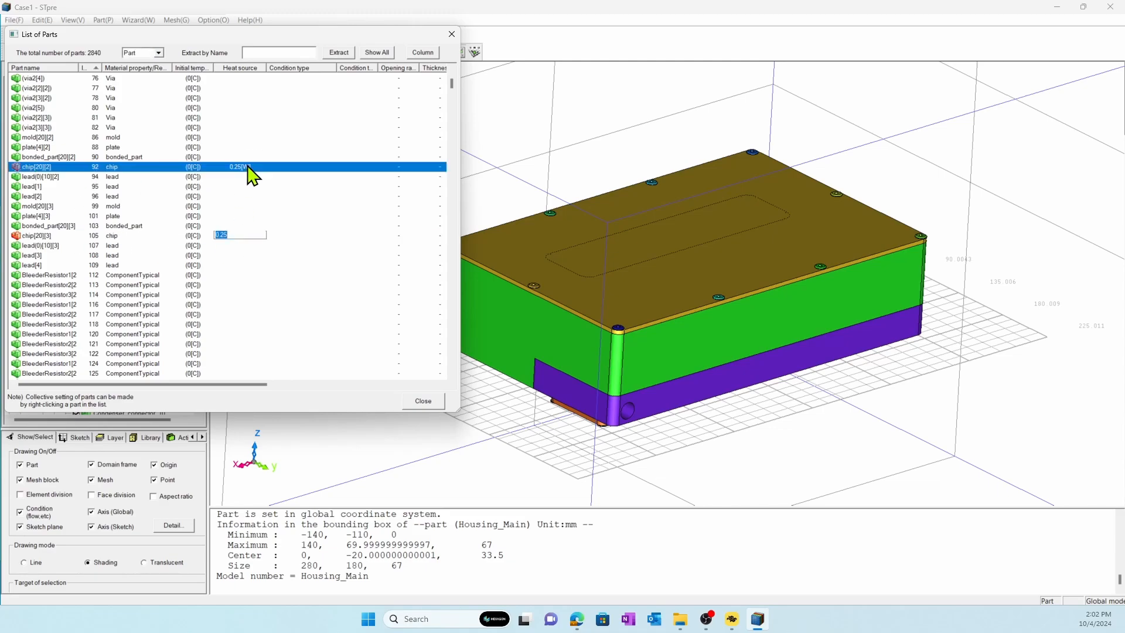
pyautogui.click(273, 255)
pyautogui.click(295, 324)
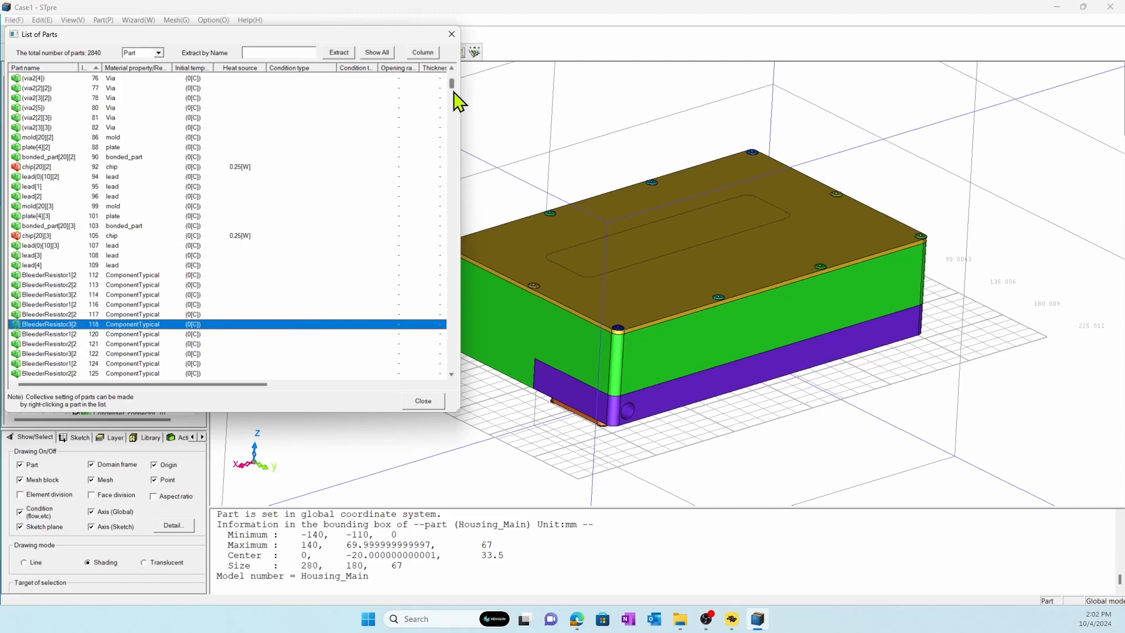
pyautogui.moveTo(453, 93); pyautogui.dragTo(461, 383)
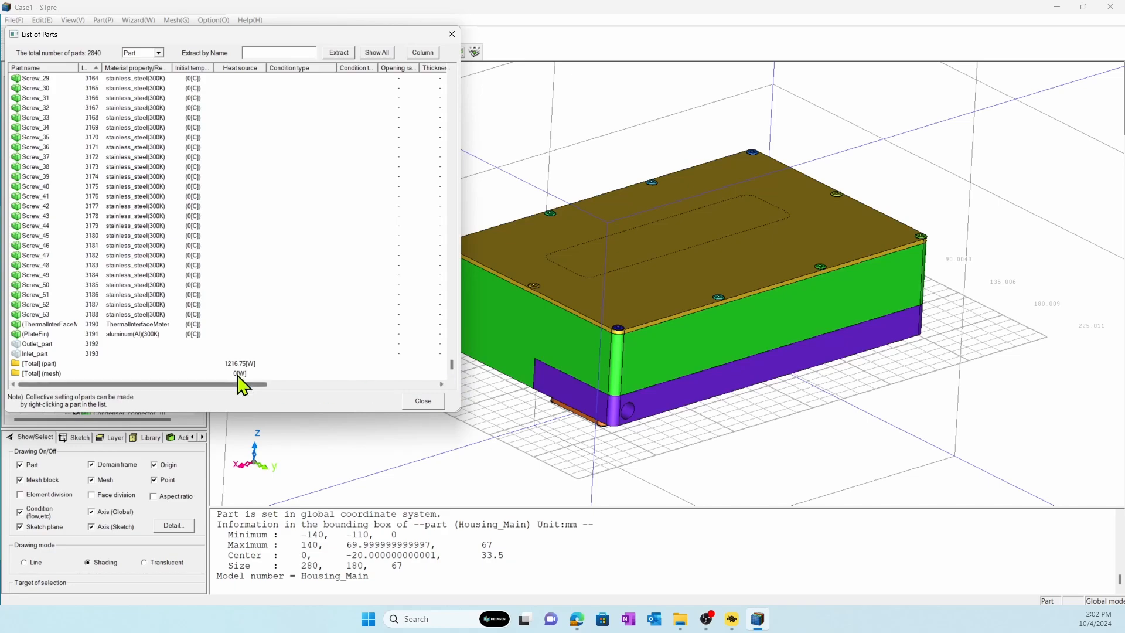
pyautogui.click(421, 404)
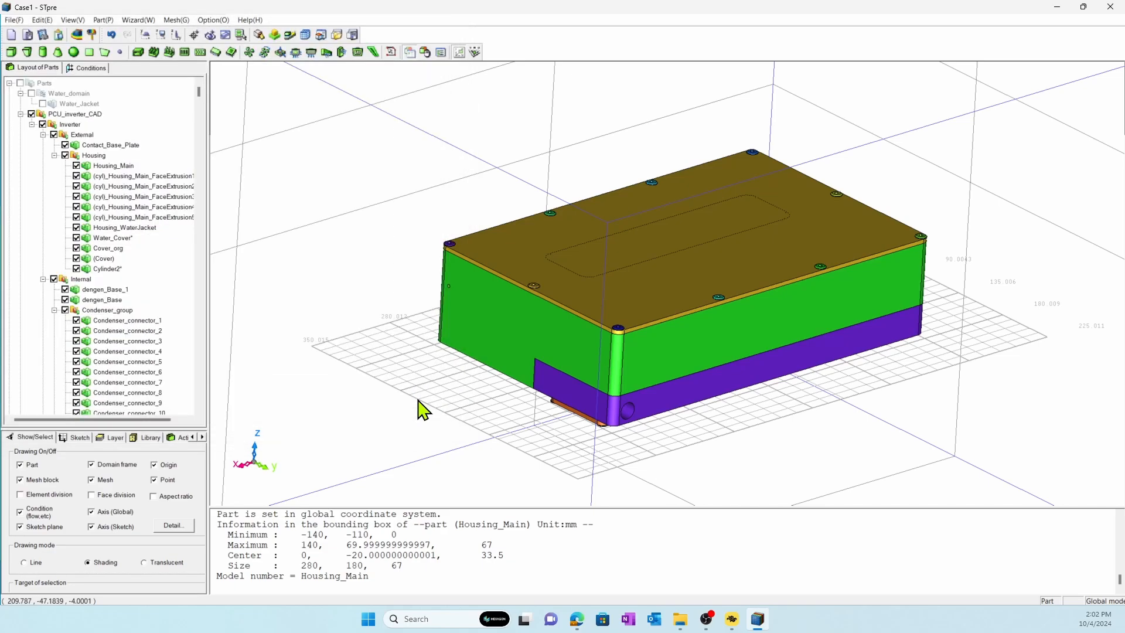
# Start the Condition Wizard, set the flow field to laminar flow and enable radiation with the VF method.
pyautogui.click(141, 20)
pyautogui.click(159, 45)
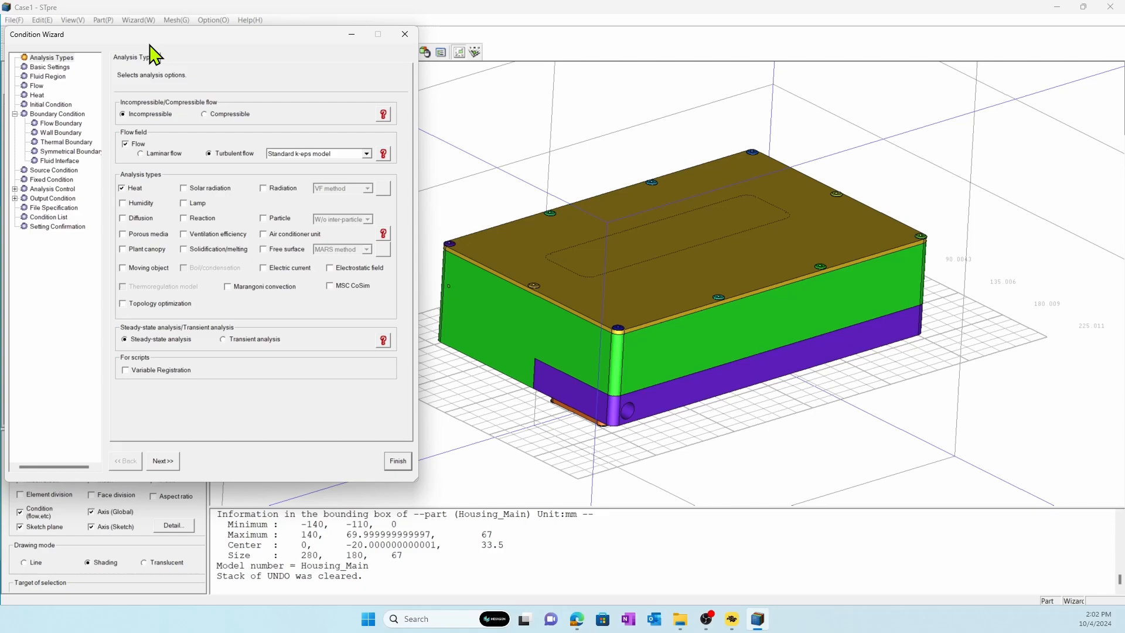
pyautogui.click(174, 154)
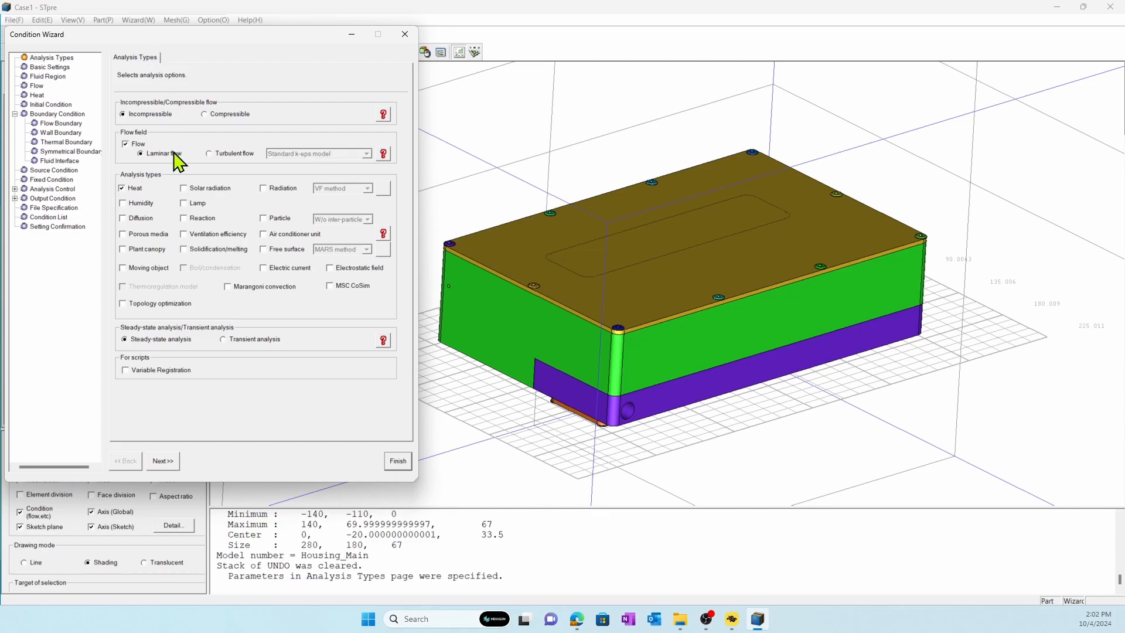
pyautogui.click(279, 188)
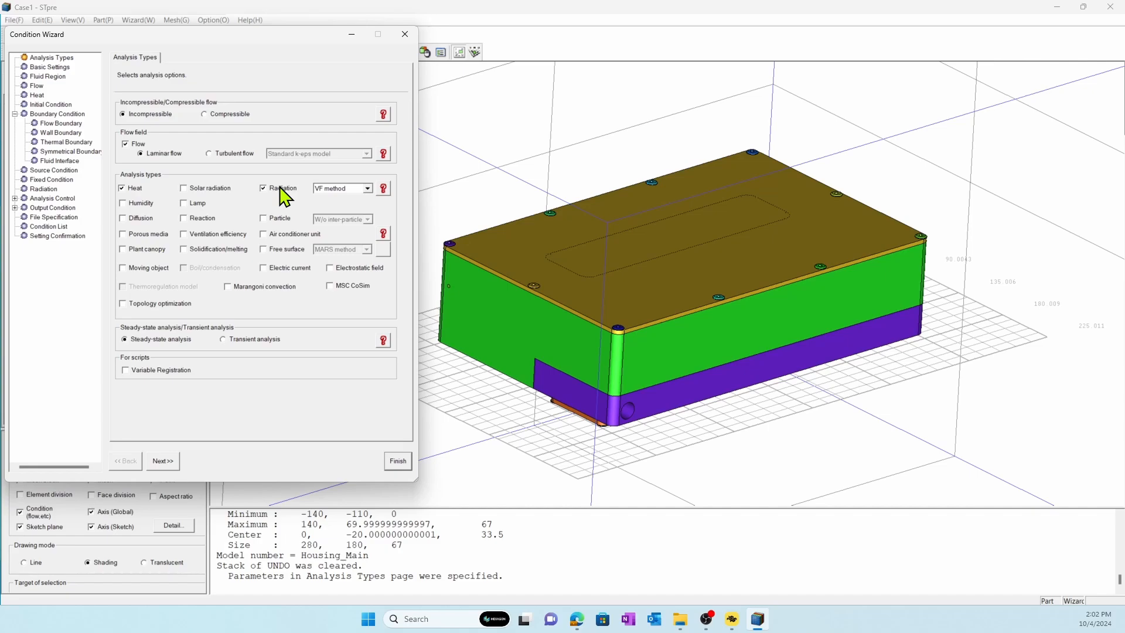
# Set the ambient temperature to 80 C and apply it collectively to the temperatures of parts and boundaries.
pyautogui.click(164, 461)
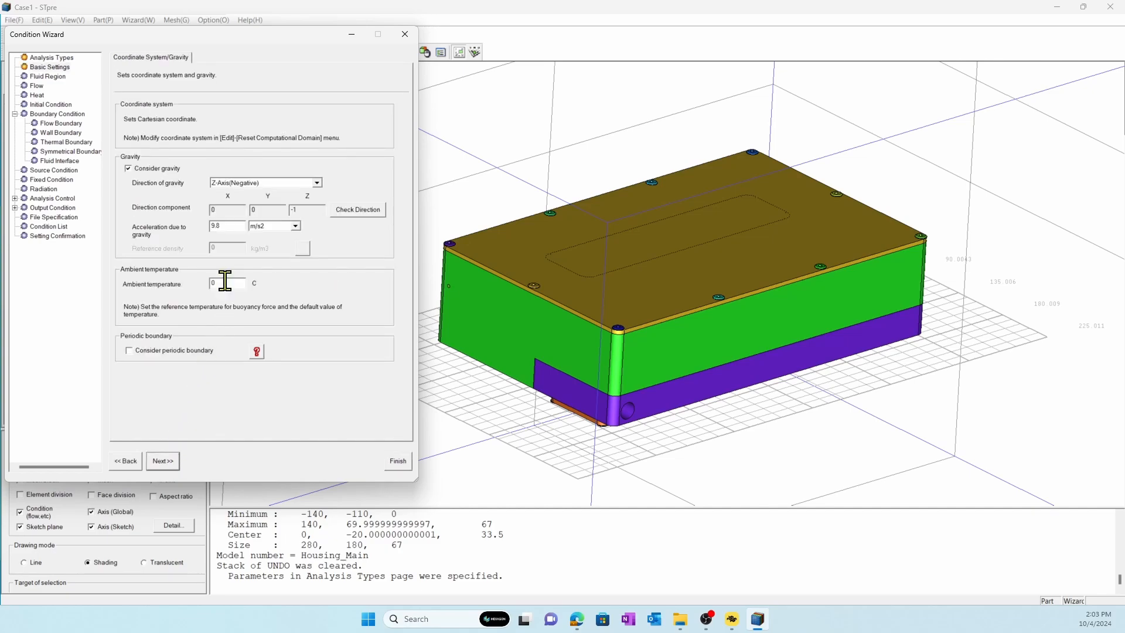
pyautogui.doubleClick(211, 283)
pyautogui.click(66, 123)
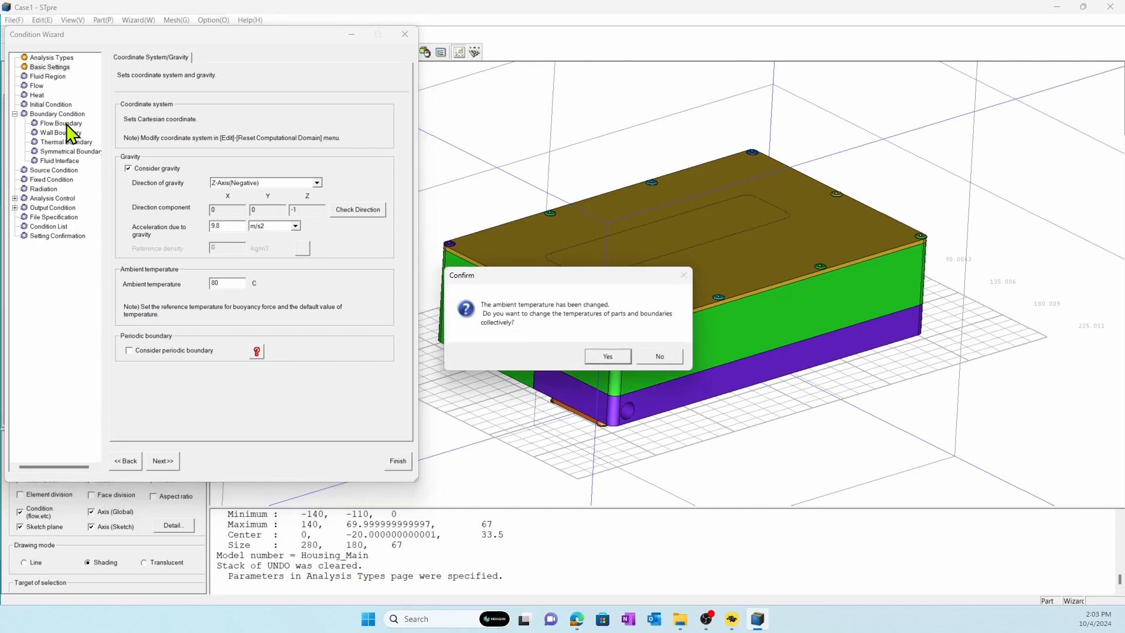
pyautogui.click(613, 357)
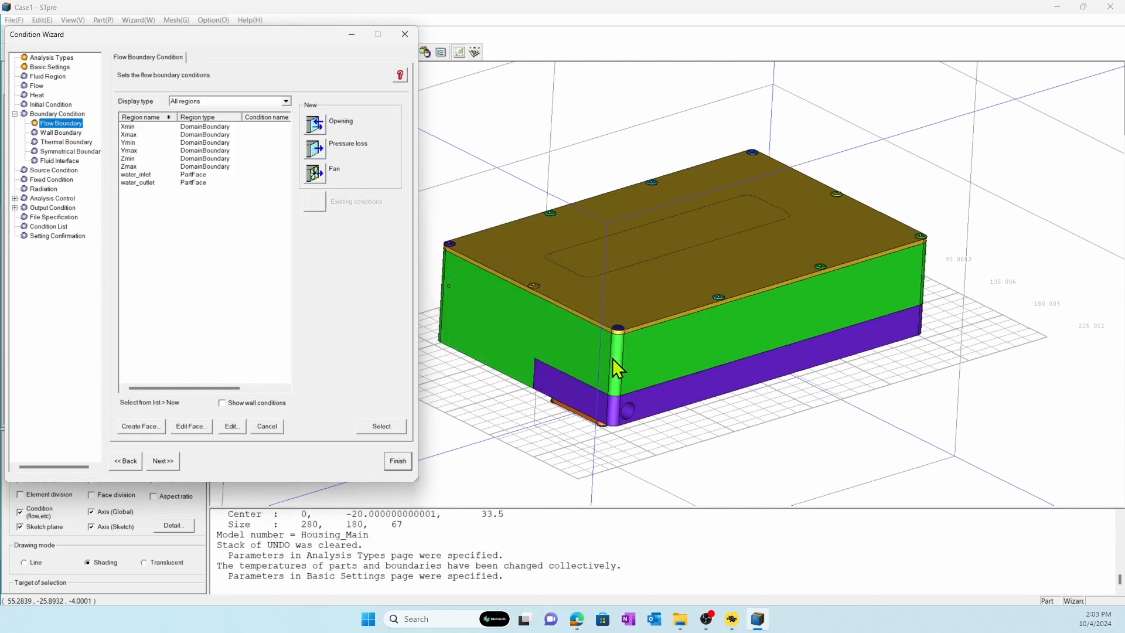
# Assign the Zmin domain boundary a fixed total pressure opening with 0 Pa and 80 C inflow temperature.
pyautogui.click(209, 159)
pyautogui.click(317, 130)
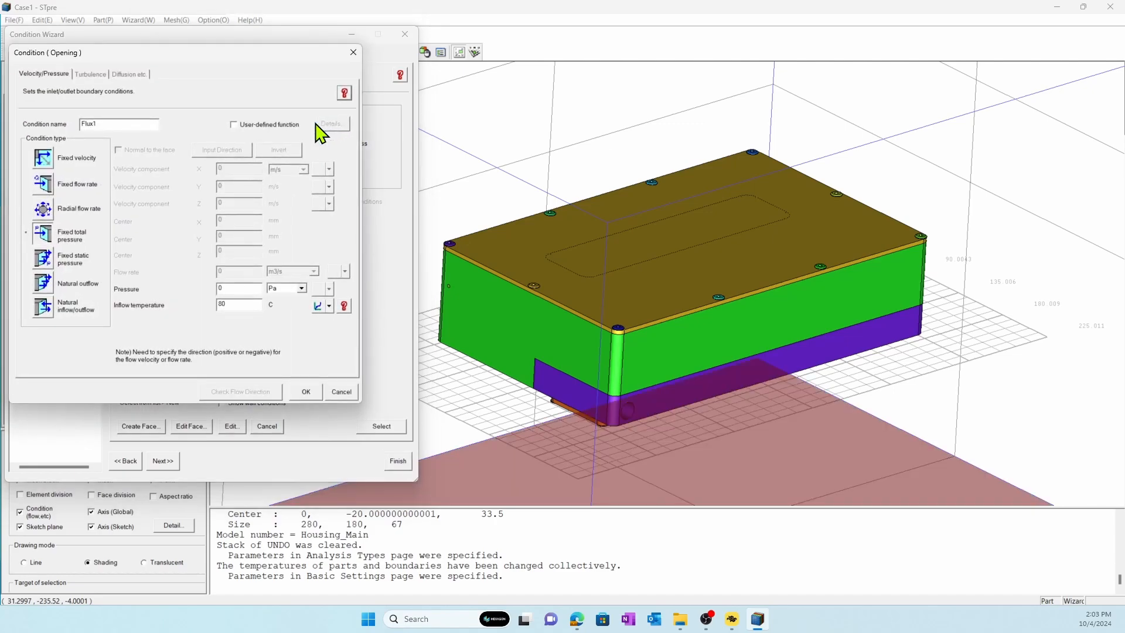
pyautogui.click(302, 391)
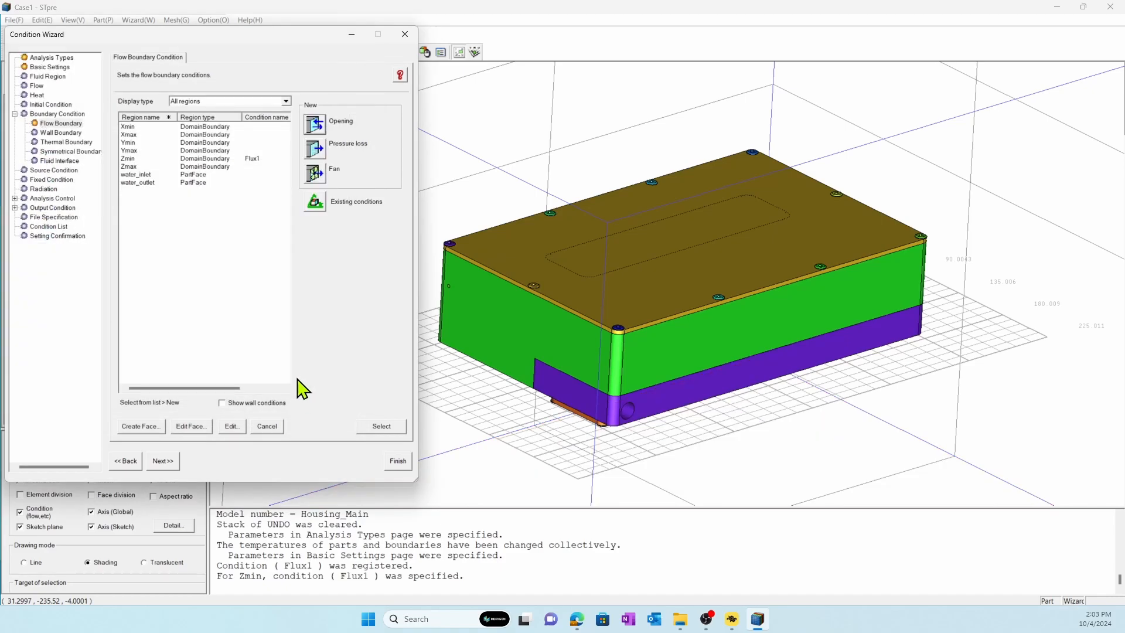
# Assign the Zmax domain boundary a fixed static pressure opening with 0 Pa and 80 C inflow temperature.
pyautogui.click(218, 167)
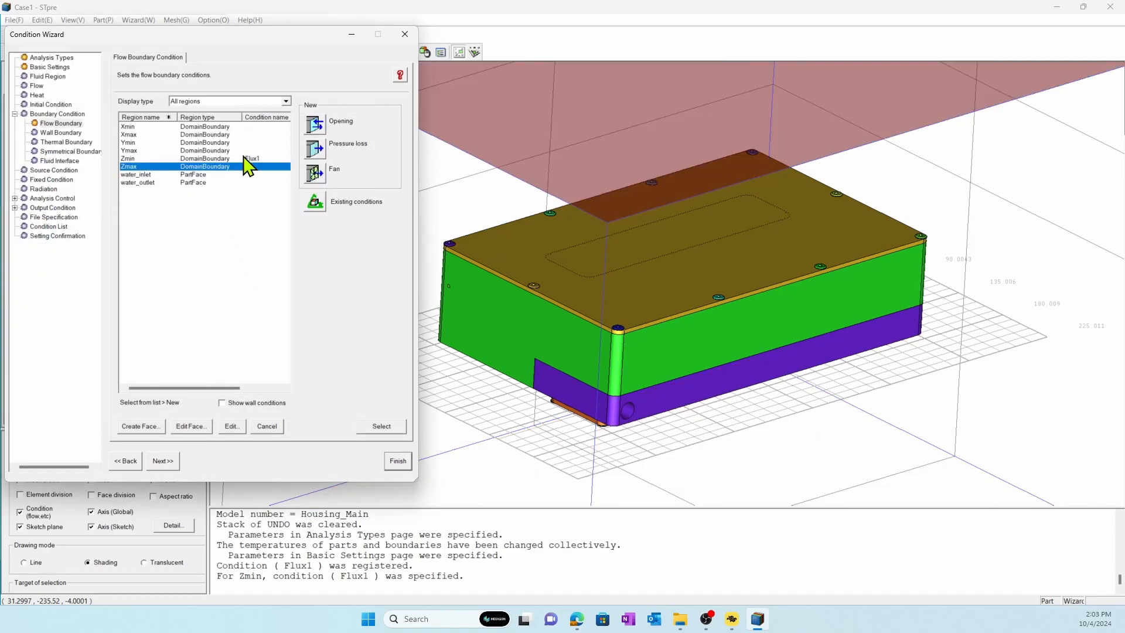
pyautogui.click(313, 125)
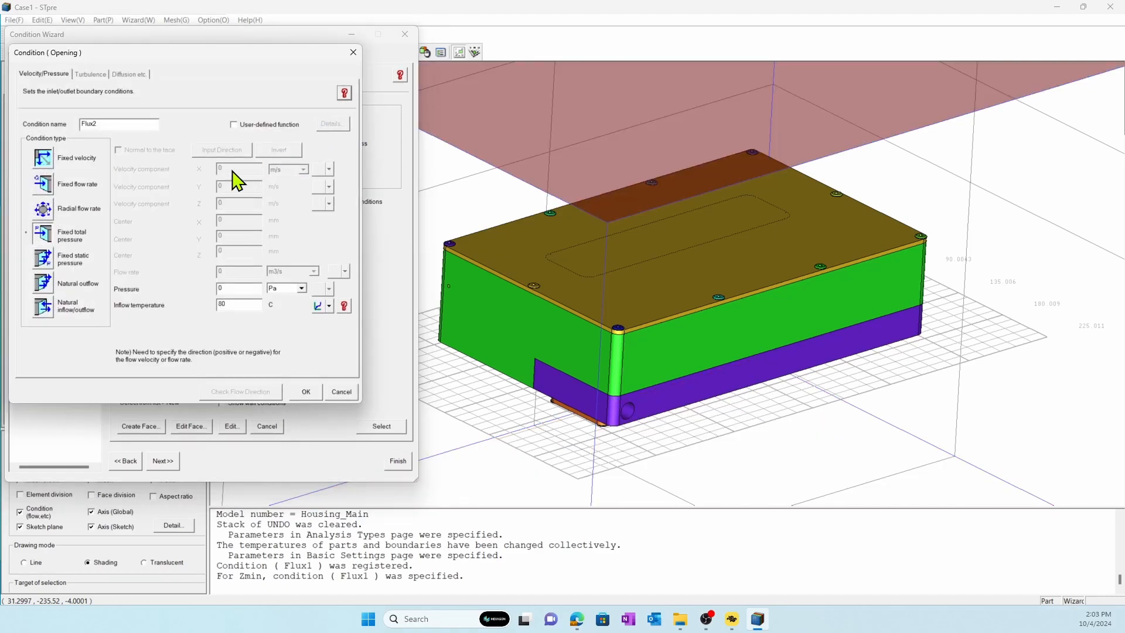
pyautogui.click(42, 258)
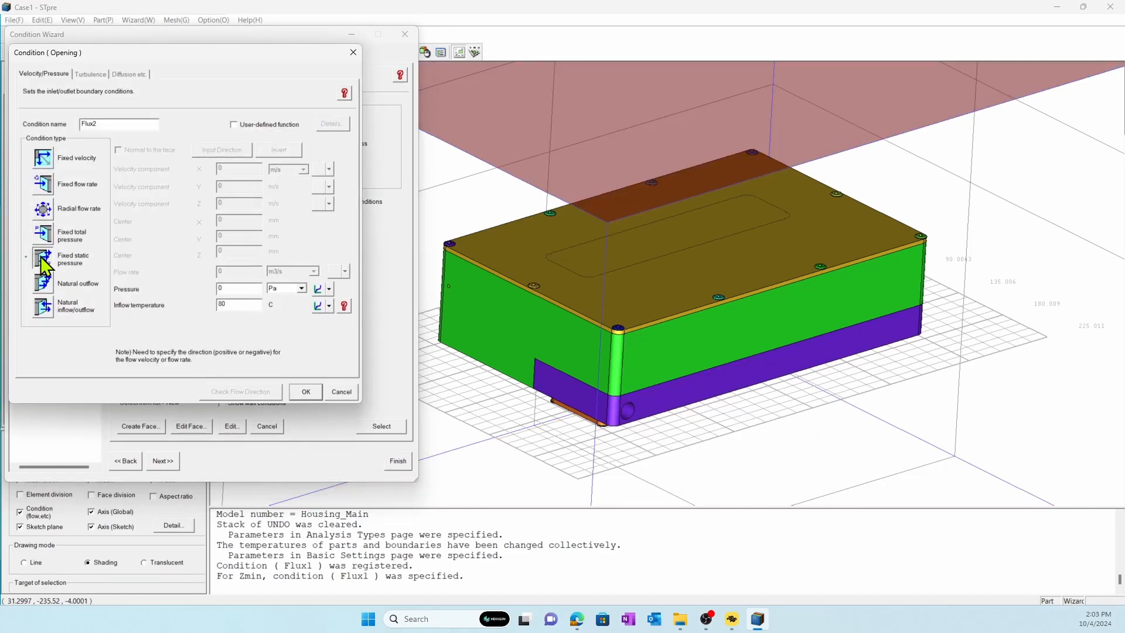
pyautogui.click(299, 387)
# Define a fixed flow rate opening for water_inlet with X direction 1, flow rate 2 L/min and inflow temperature 60 C.
pyautogui.click(156, 175)
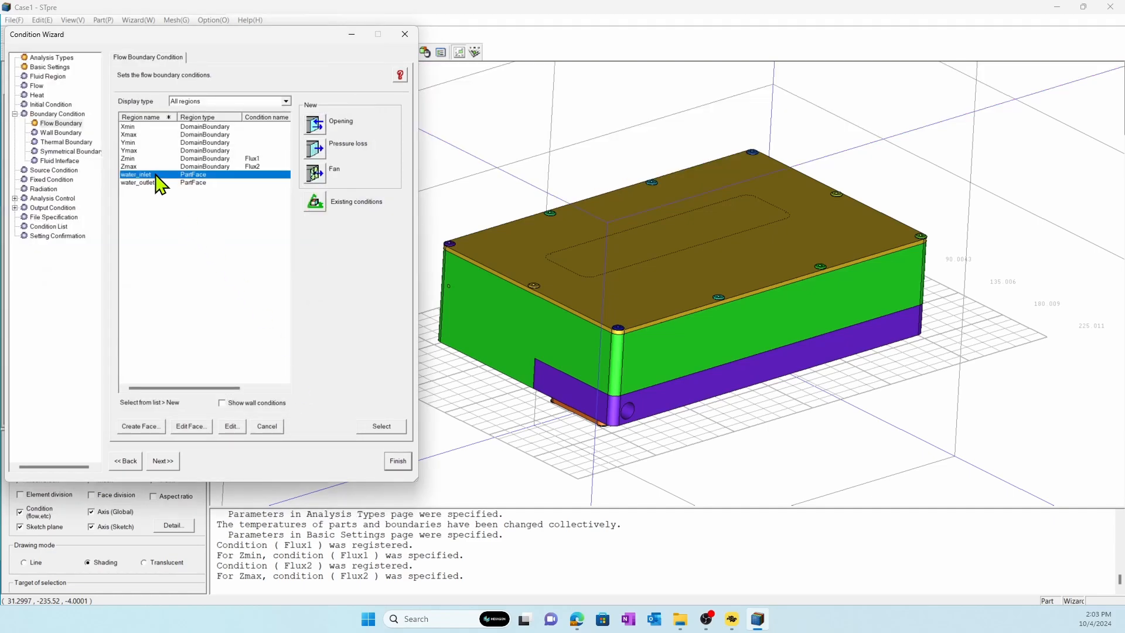
pyautogui.click(316, 126)
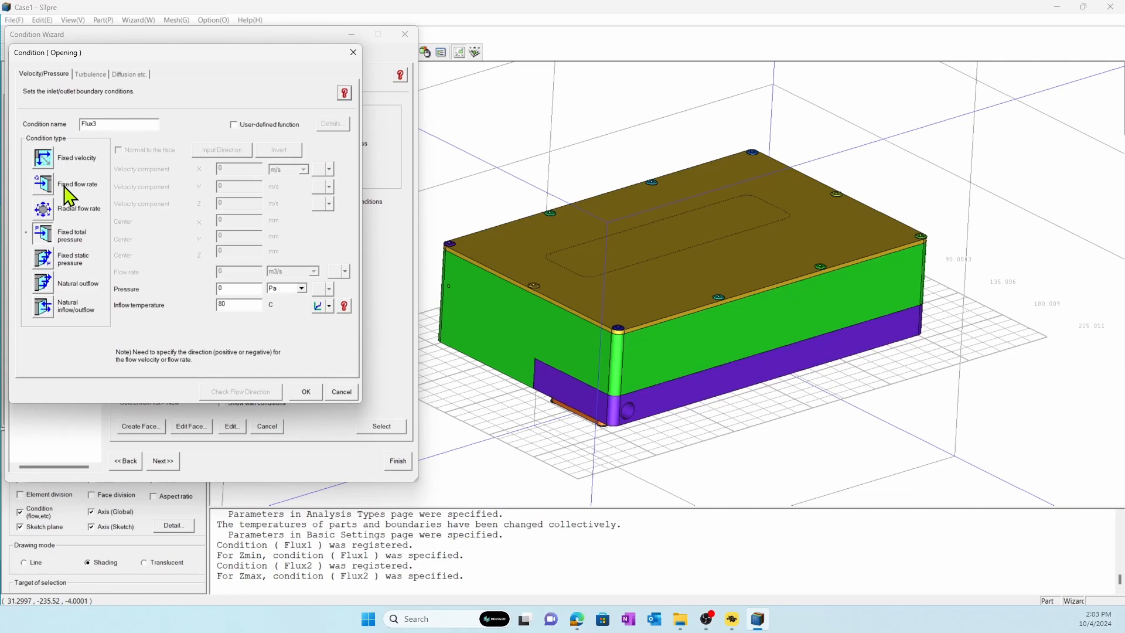
pyautogui.click(44, 186)
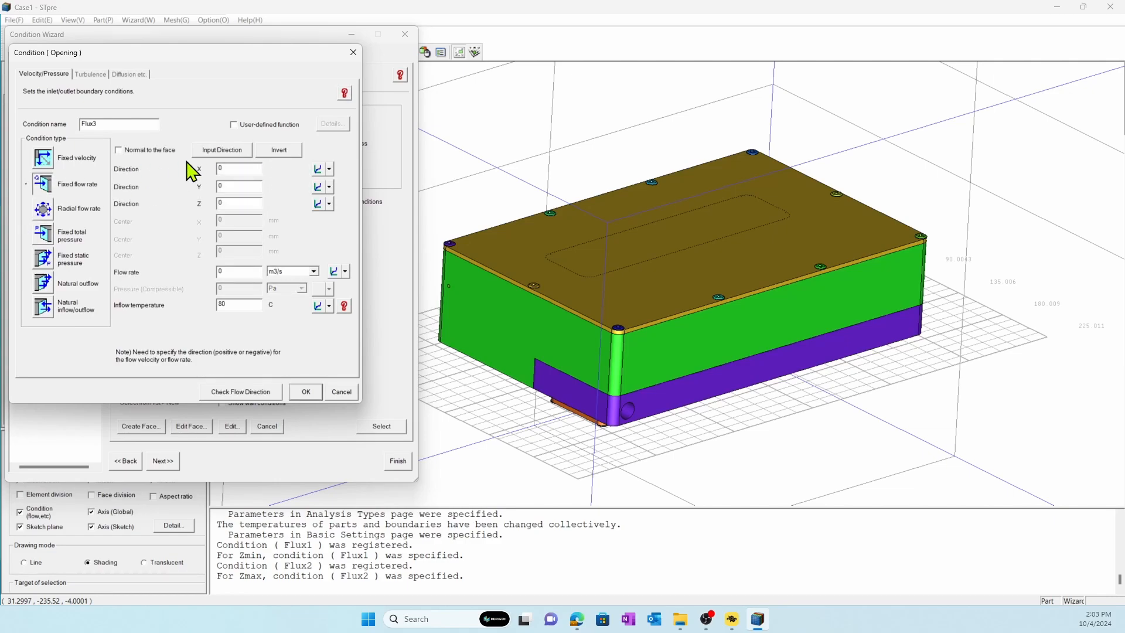
pyautogui.click(218, 153)
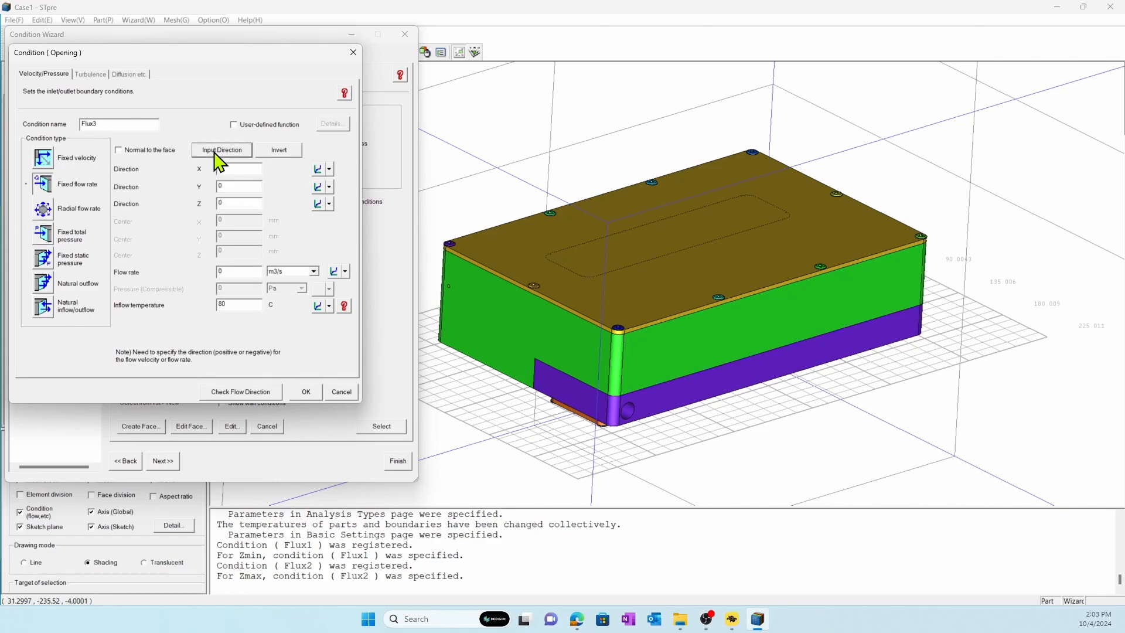
pyautogui.doubleClick(232, 272)
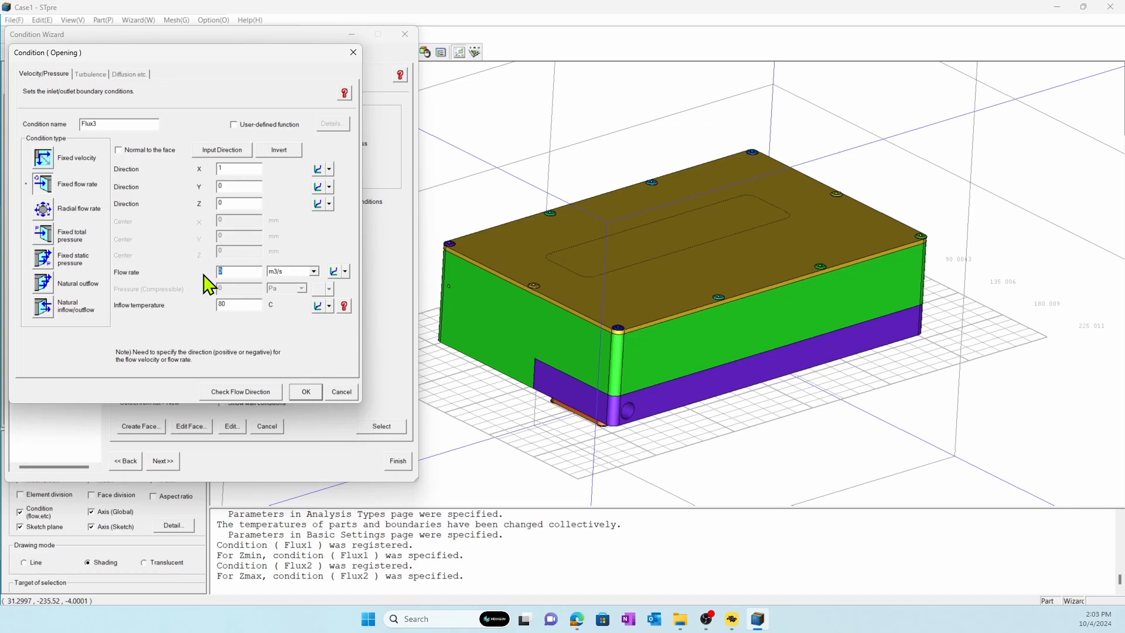
pyautogui.click(280, 274)
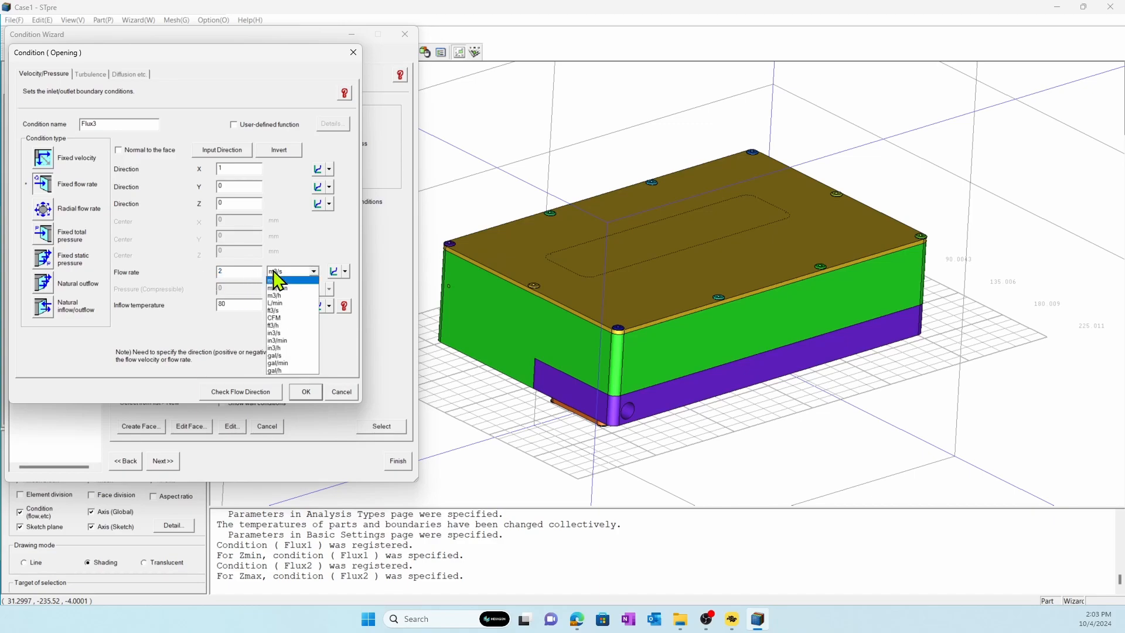
pyautogui.click(279, 303)
pyautogui.press('Tab')
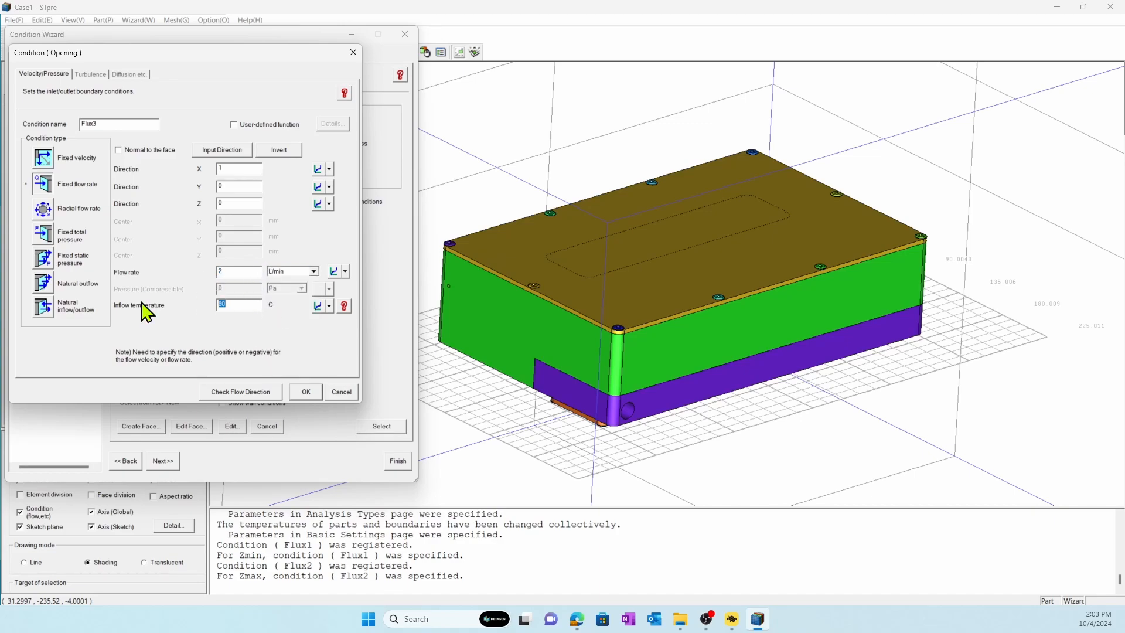
pyautogui.write('60')
# Check the water_inlet flow direction arrow on the model in line drawing mode and accept the opening condition.
pyautogui.click(217, 392)
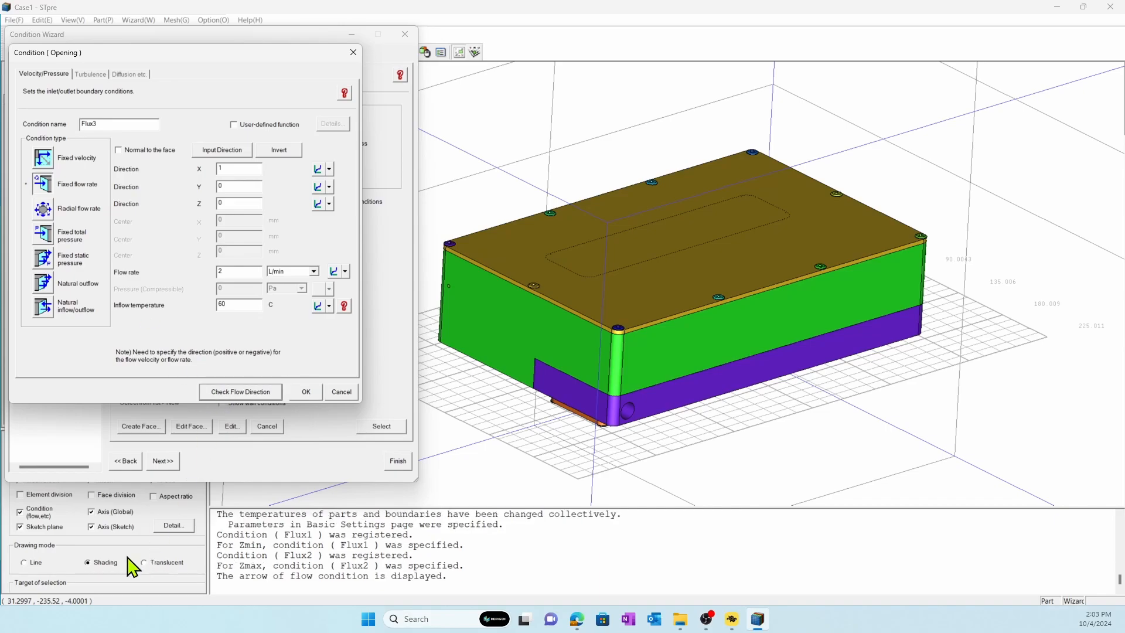
pyautogui.click(29, 561)
pyautogui.moveTo(577, 354); pyautogui.dragTo(536, 383, button='middle')
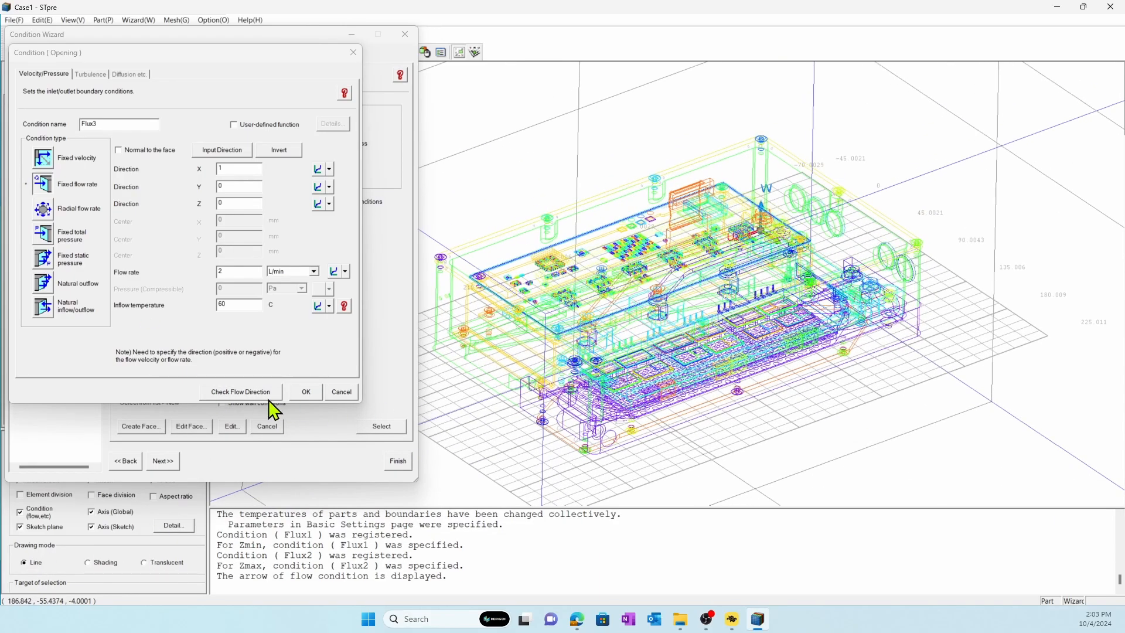
pyautogui.click(252, 391)
pyautogui.moveTo(705, 335); pyautogui.dragTo(726, 353, button='middle')
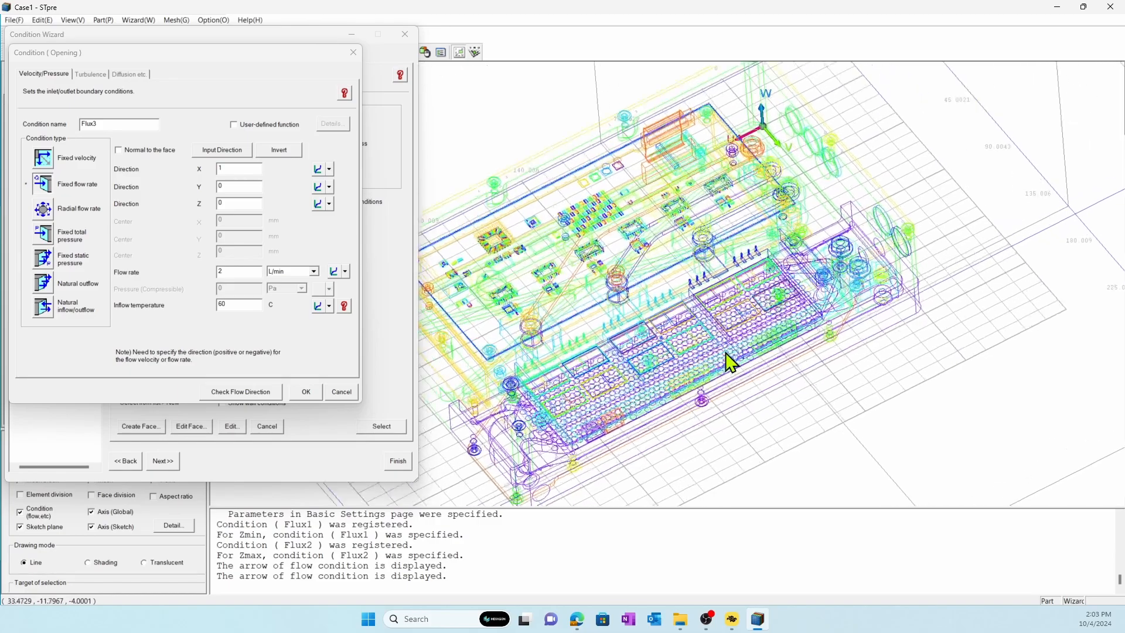
pyautogui.scroll(3, 726, 353)
pyautogui.moveTo(987, 291); pyautogui.dragTo(745, 310, button='middle')
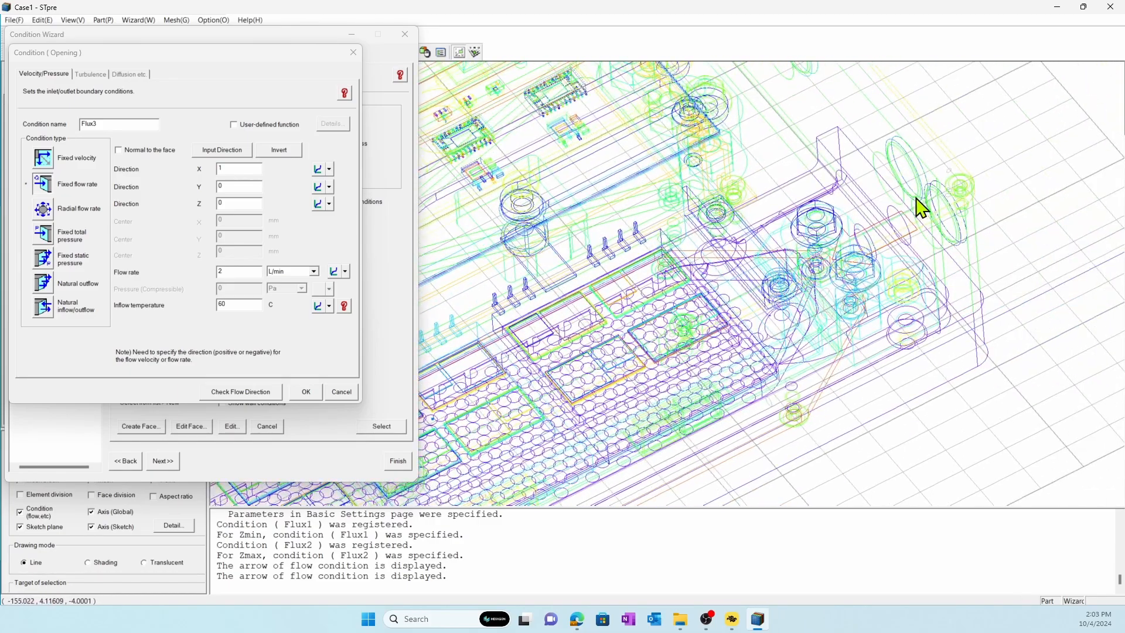
pyautogui.scroll(-5, 643, 307)
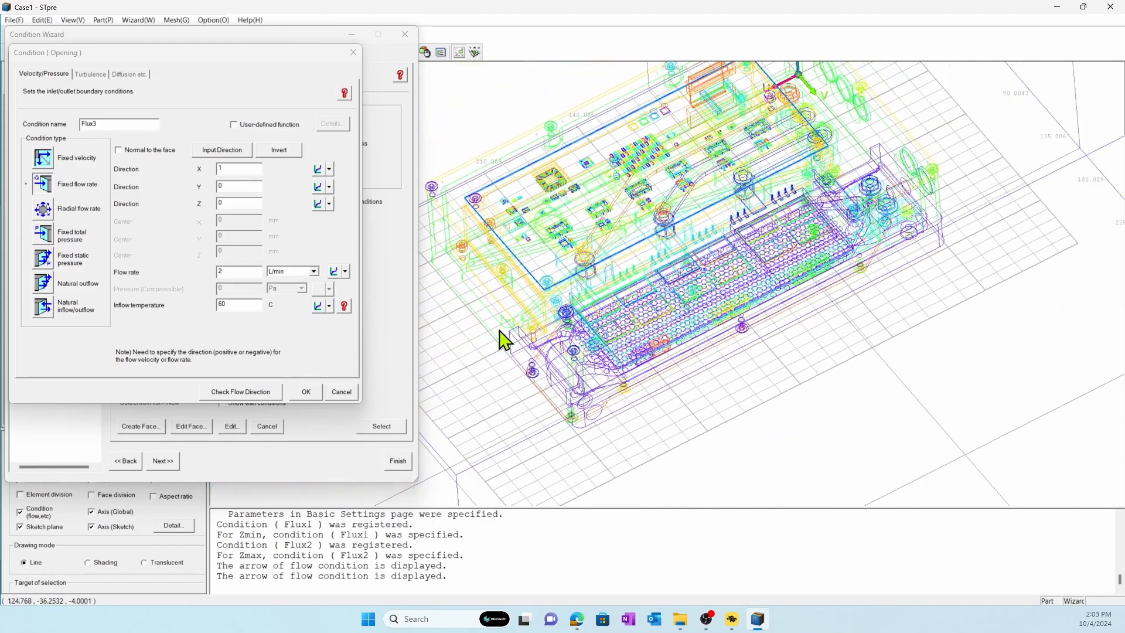
pyautogui.click(306, 392)
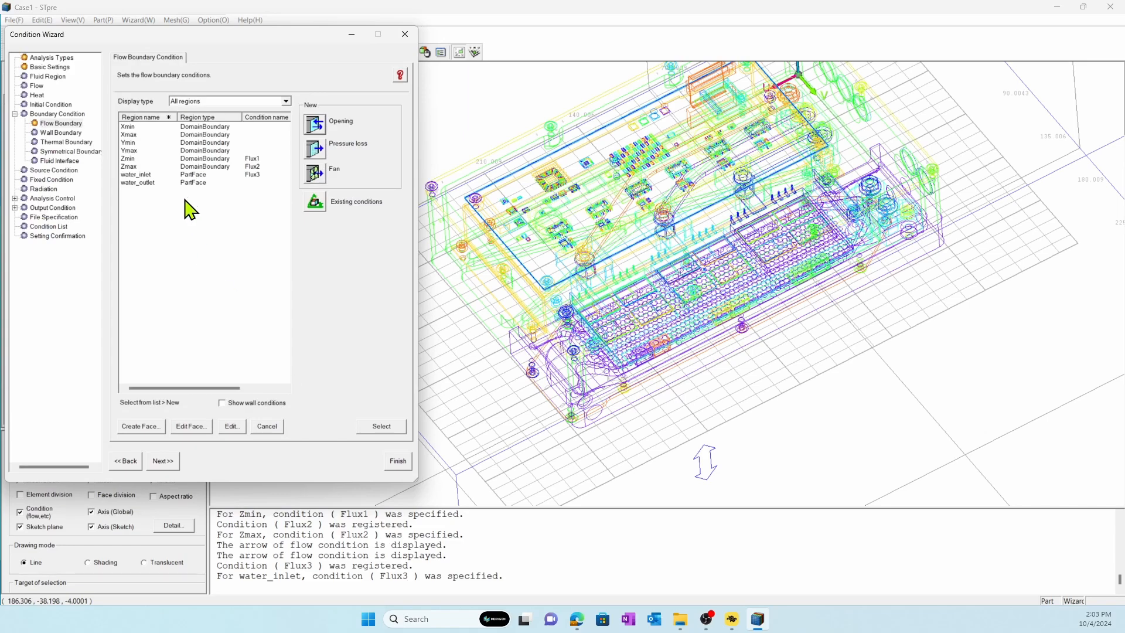
# Assign water_outlet a fixed total pressure opening with 0 Pa and 80 C inflow temperature.
pyautogui.click(189, 183)
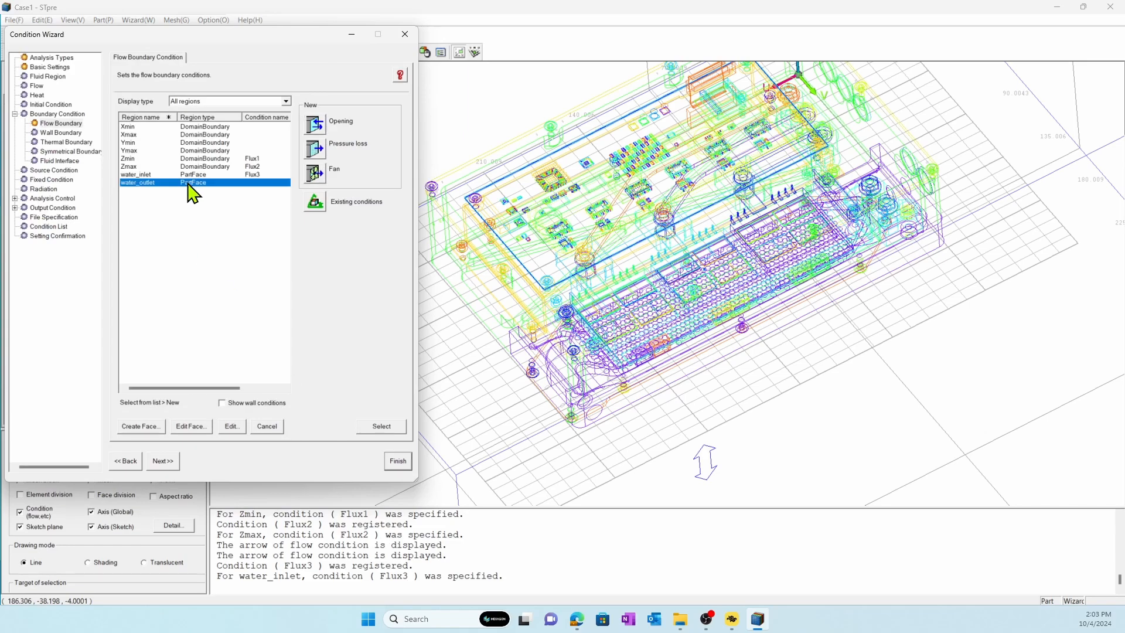
pyautogui.click(321, 127)
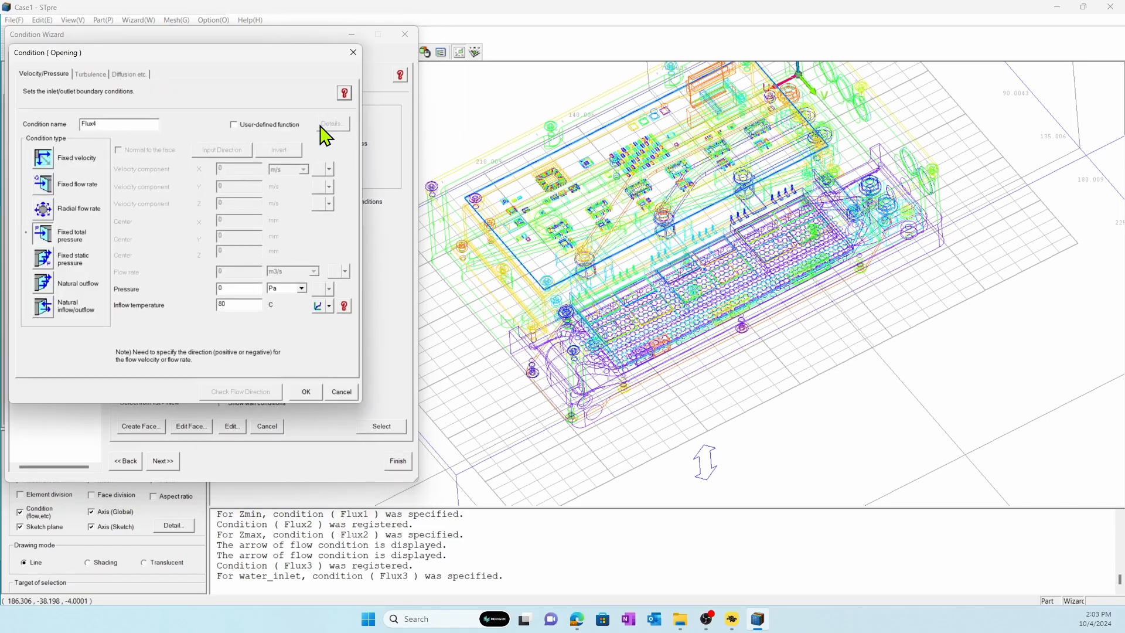
pyautogui.click(303, 393)
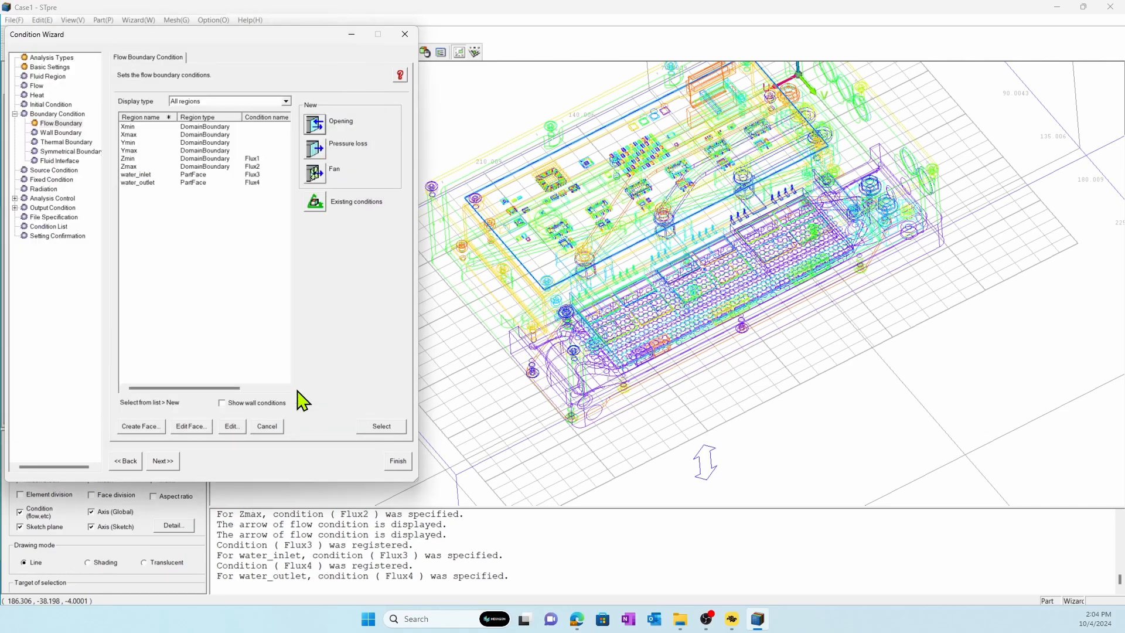
# Assign a freeslip wall to the Xmin, Xmax, Ymin and Ymax domain boundaries and a no-slip wall to the undefined stress region.
pyautogui.click(69, 133)
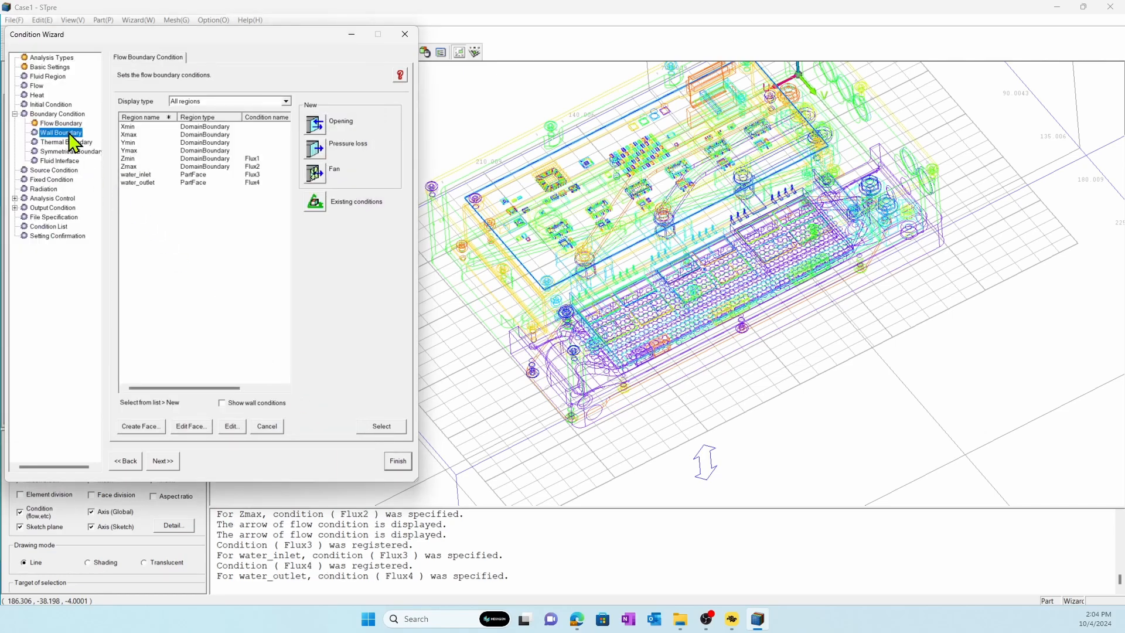
pyautogui.click(133, 127)
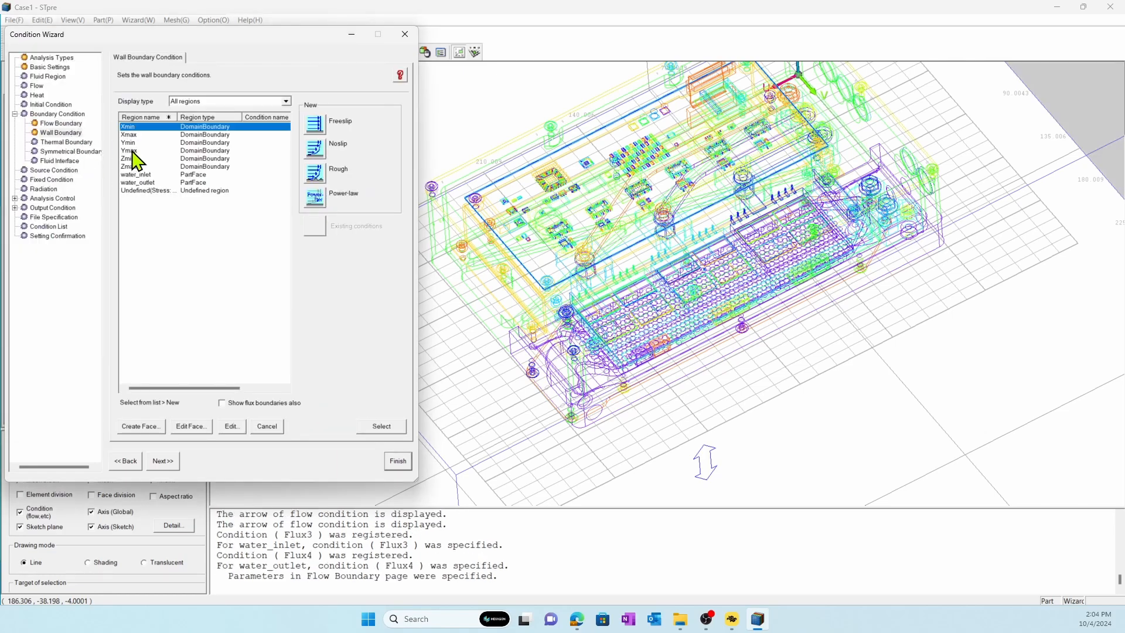
pyautogui.keyDown('shift'); pyautogui.click(130, 150); pyautogui.keyUp('shift')
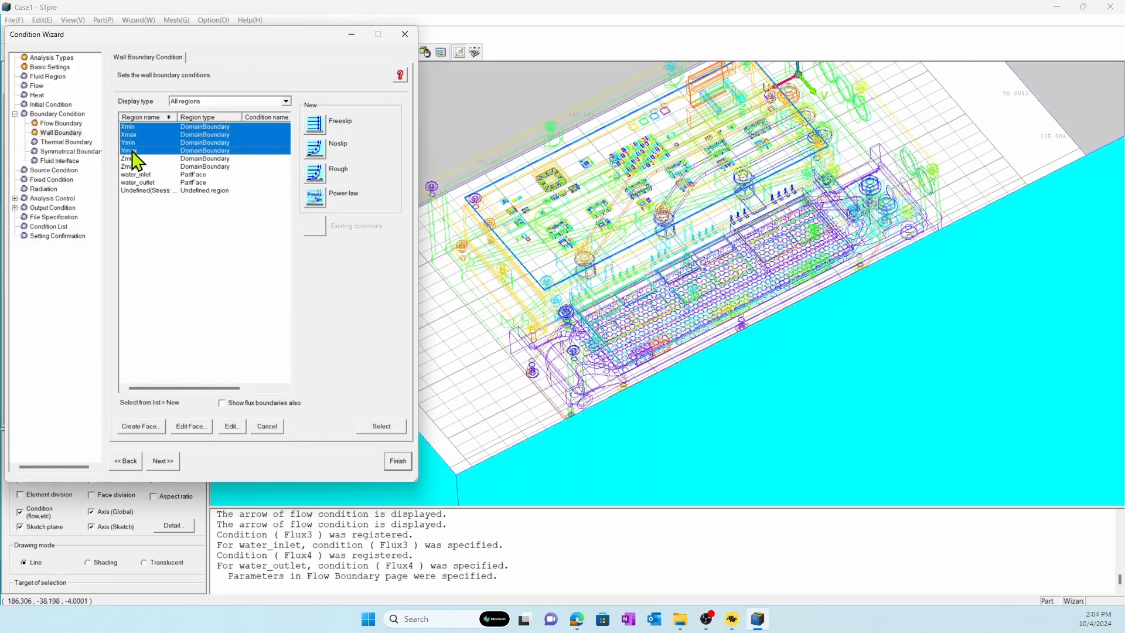
pyautogui.click(313, 123)
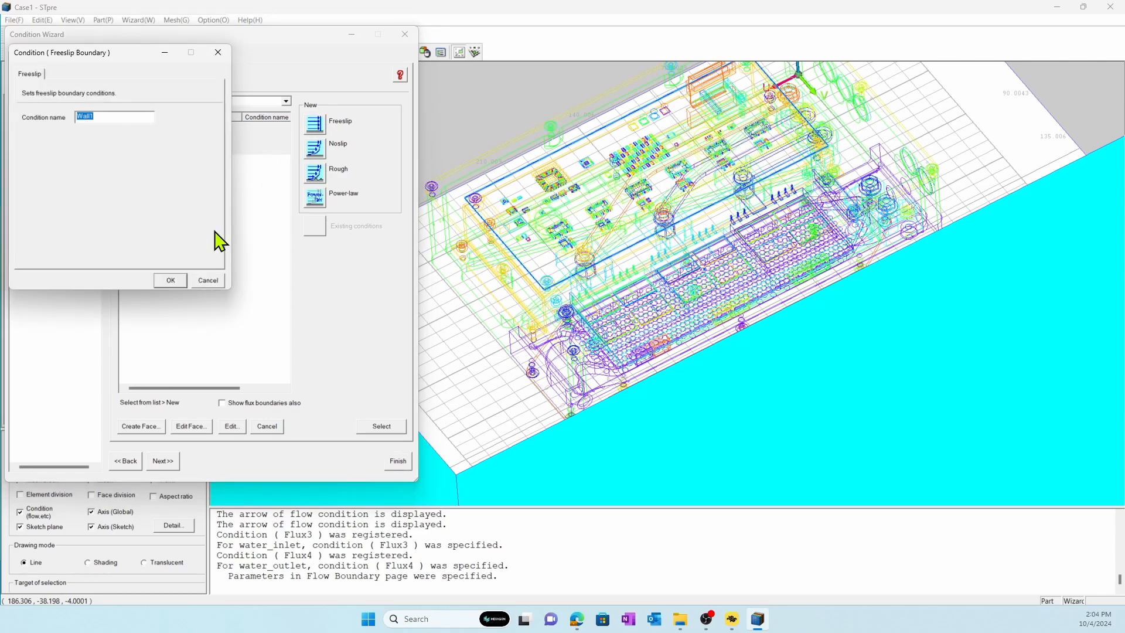
pyautogui.click(178, 283)
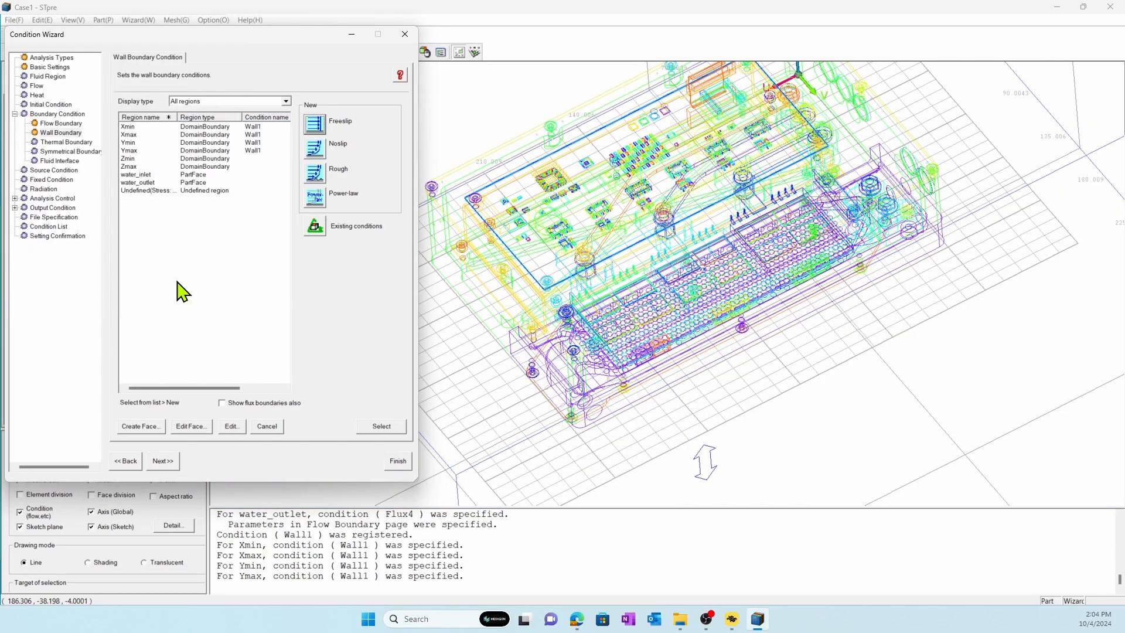
# Assign an open space radiation boundary with an external temperature of 80 C to all six domain boundaries, Xmin through Zmax.
pyautogui.click(67, 144)
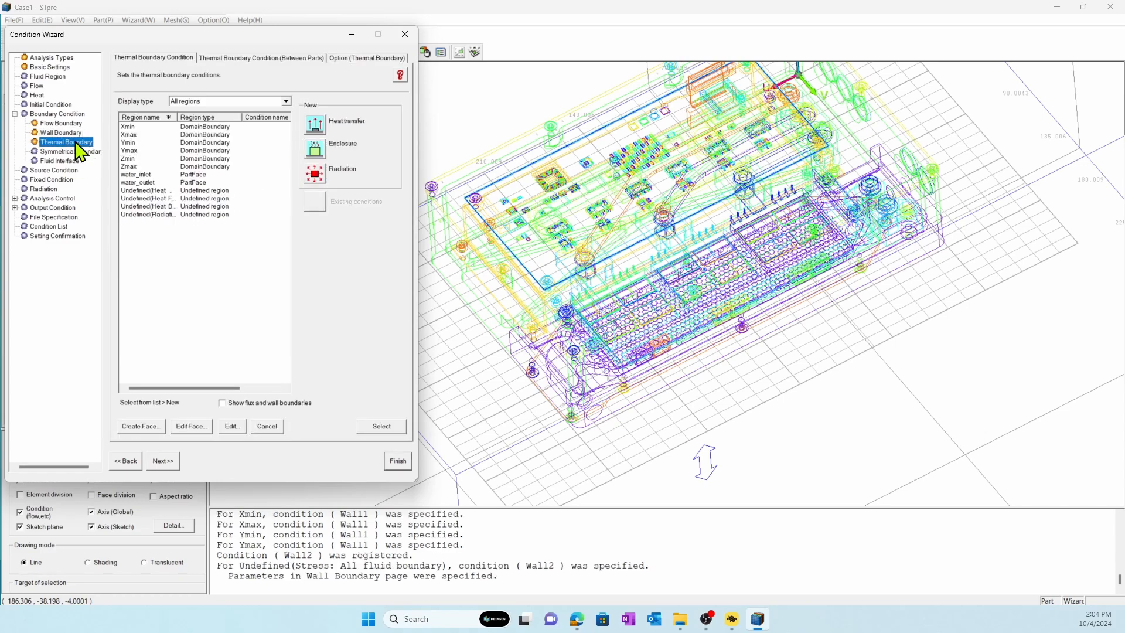
pyautogui.click(130, 128)
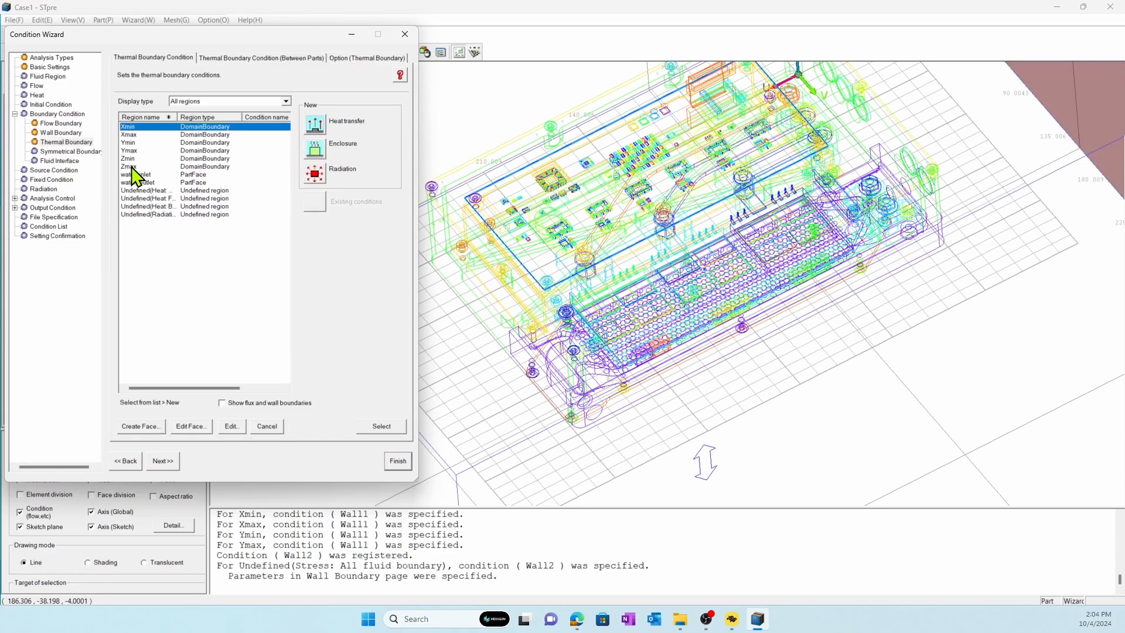
pyautogui.keyDown('shift'); pyautogui.click(131, 167); pyautogui.keyUp('shift')
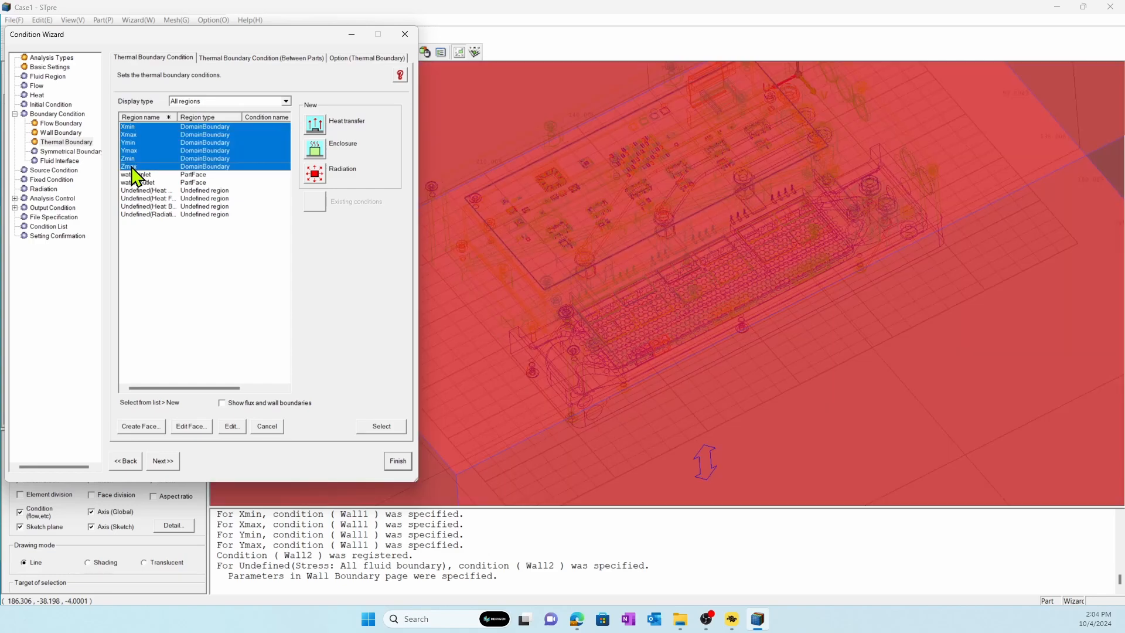
pyautogui.click(315, 174)
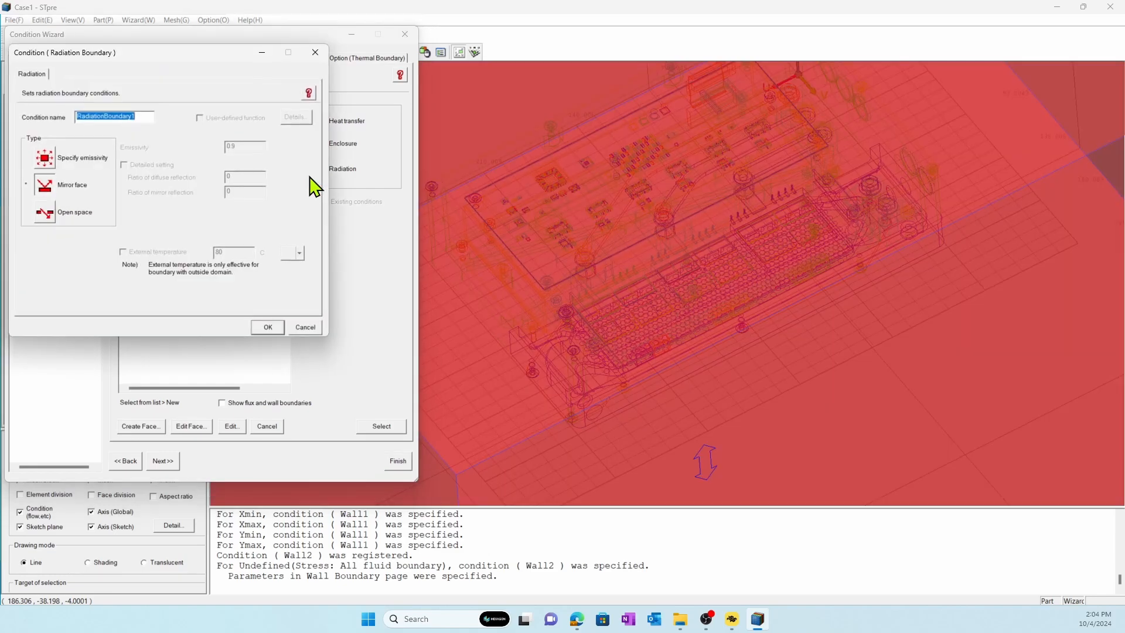
pyautogui.click(47, 214)
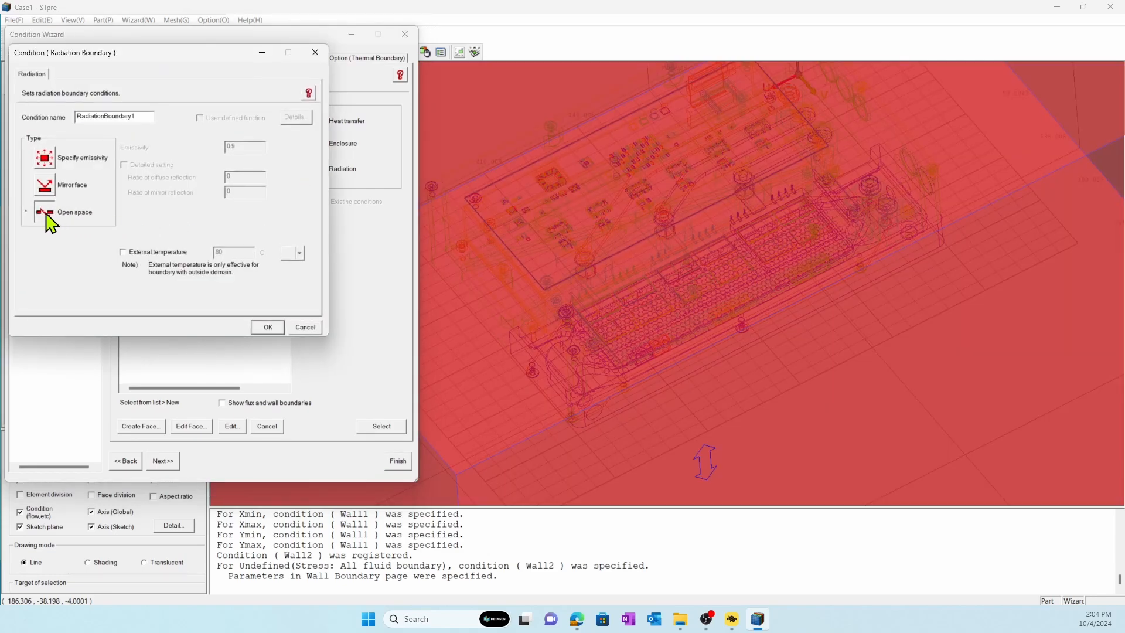
pyautogui.click(161, 254)
pyautogui.click(264, 327)
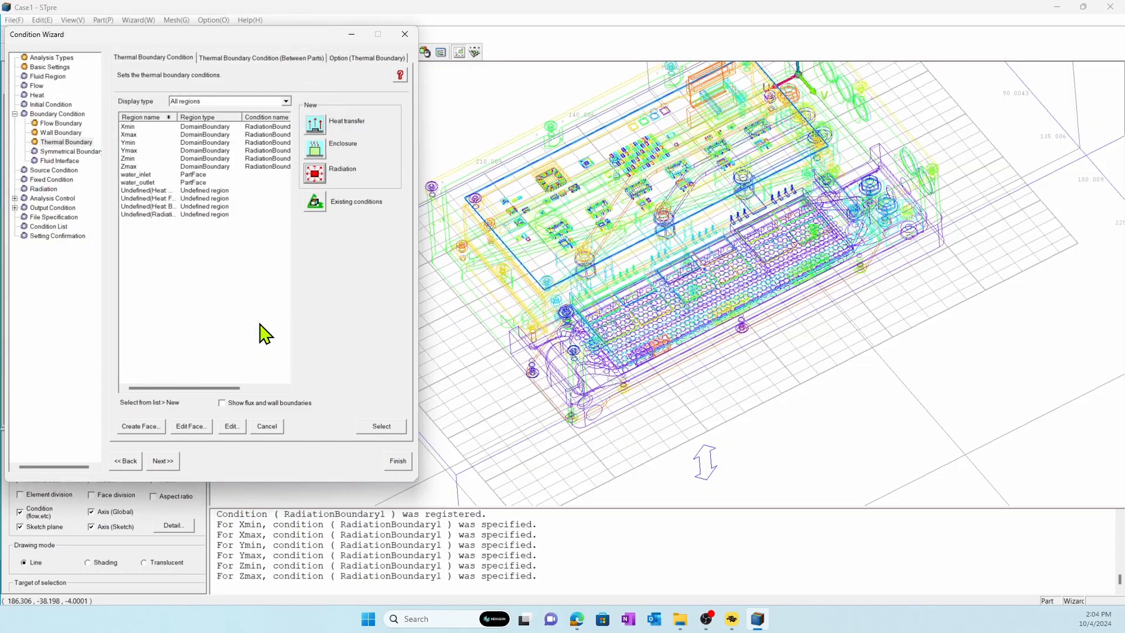
# Assign heat transfer conditions to the undefined outer, fluid-solid and between-solids boundaries, using conduction with 80 C external temperature for the outer boundary.
pyautogui.click(162, 192)
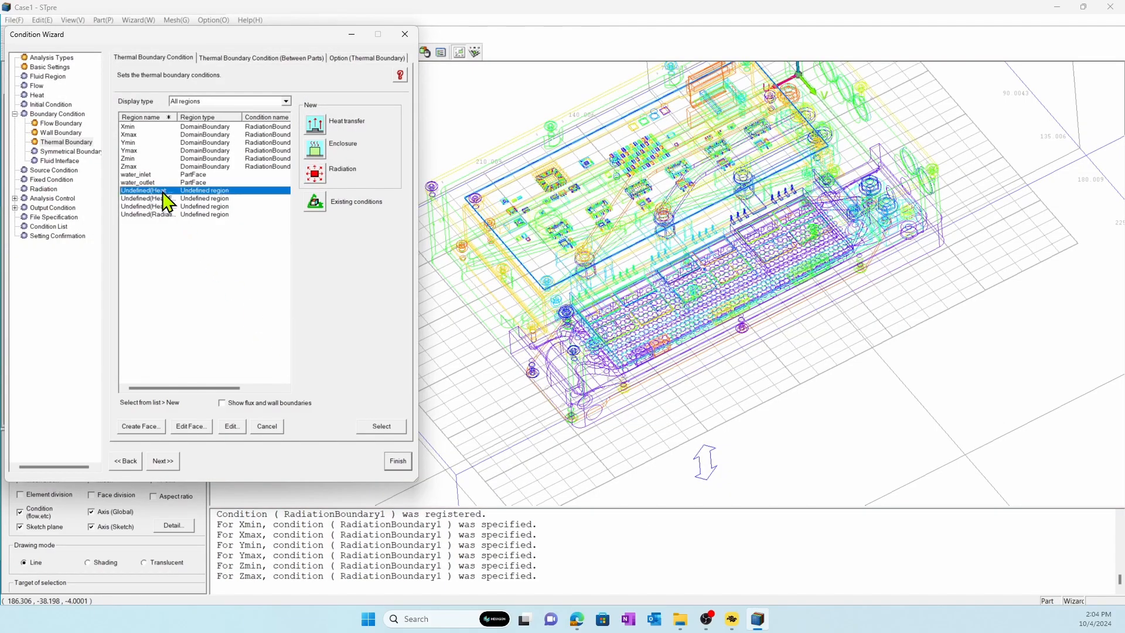
pyautogui.click(314, 124)
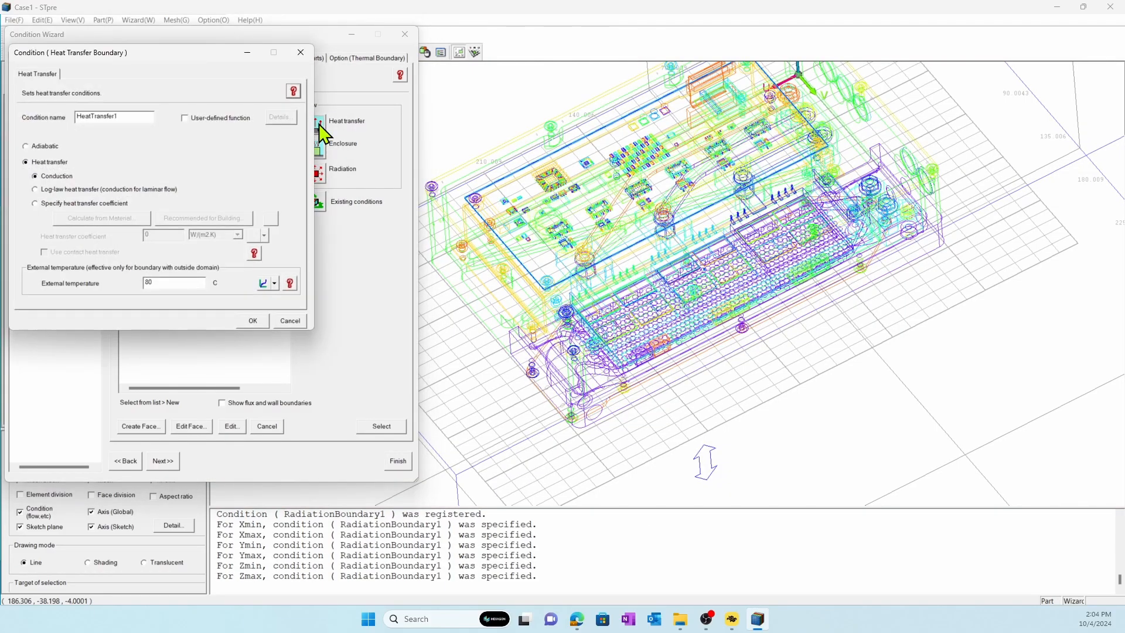
pyautogui.click(251, 321)
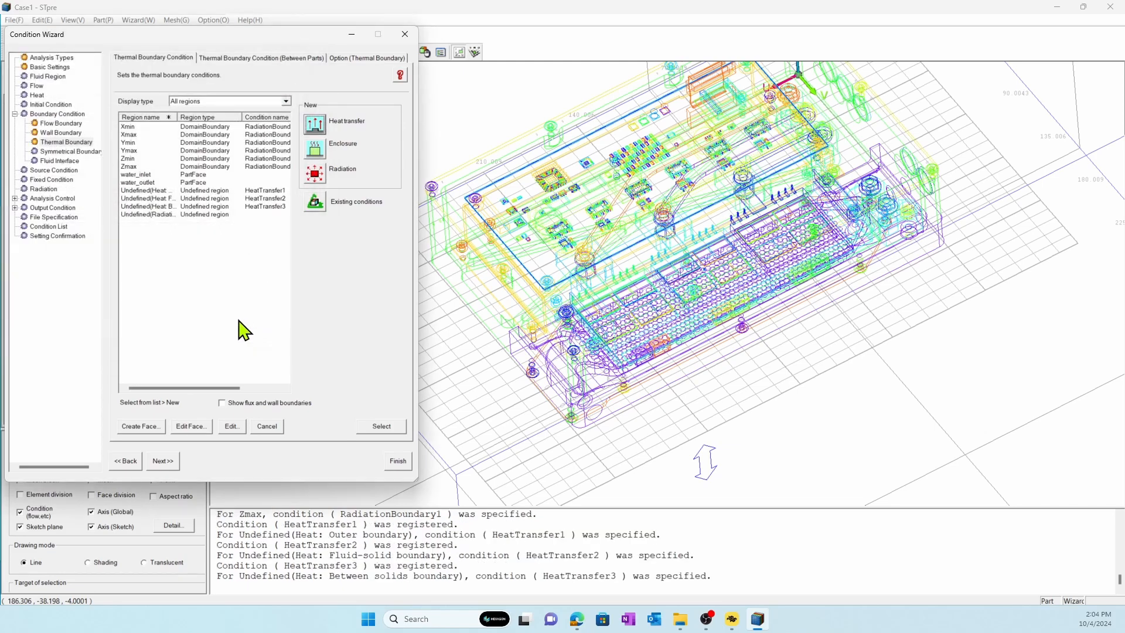
# Assign the undefined radiation region a radiation boundary with a specified emissivity of 0.9.
pyautogui.click(176, 214)
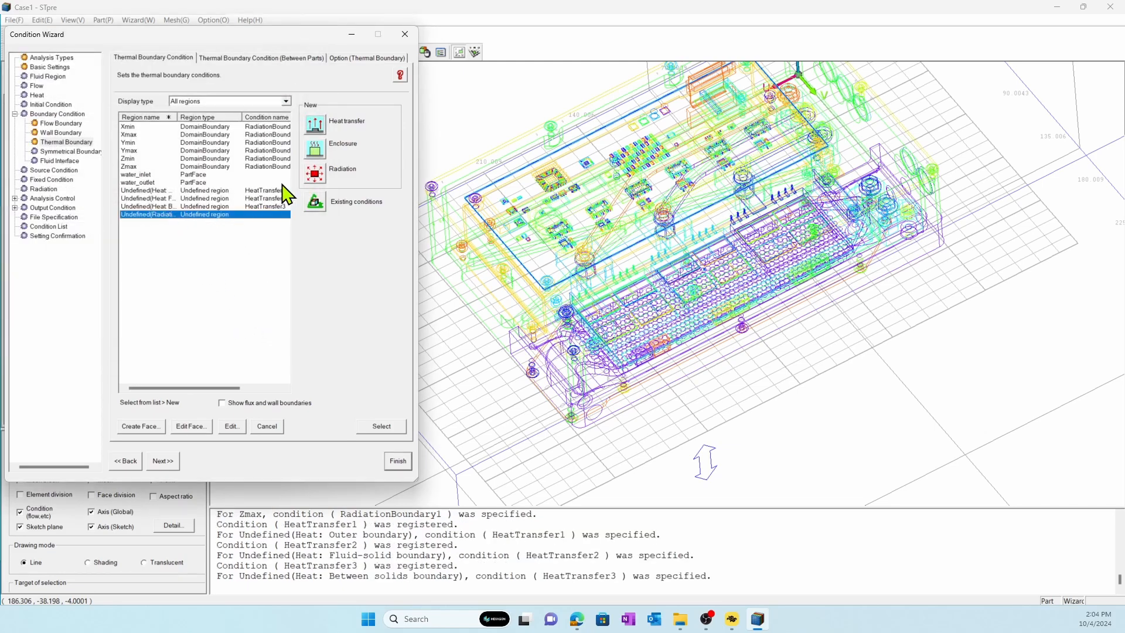
pyautogui.click(311, 173)
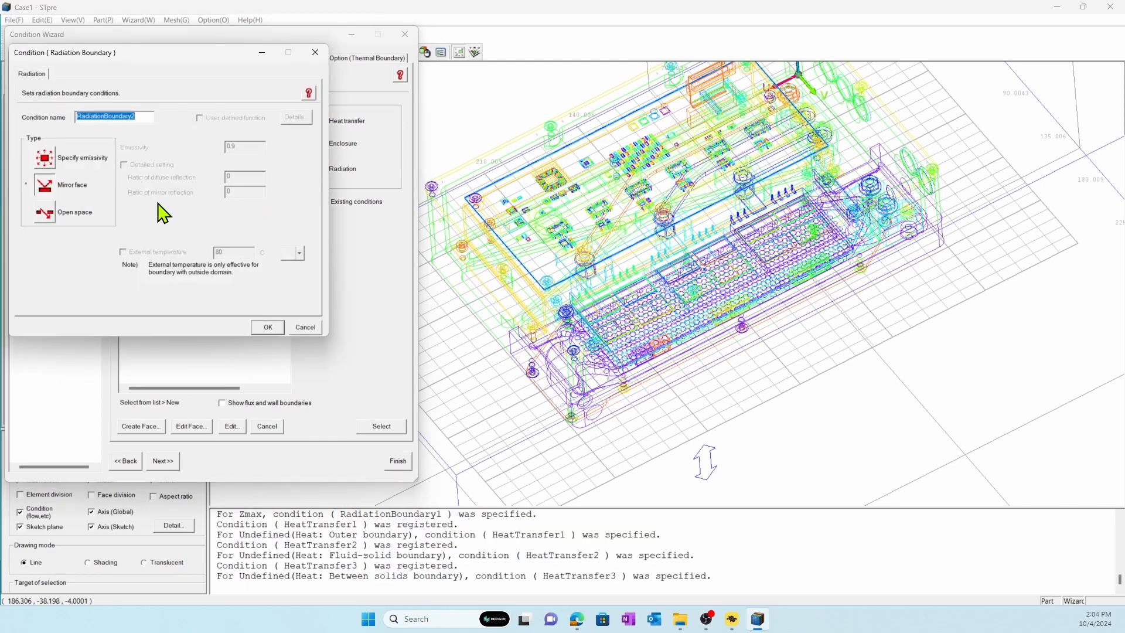
pyautogui.click(51, 166)
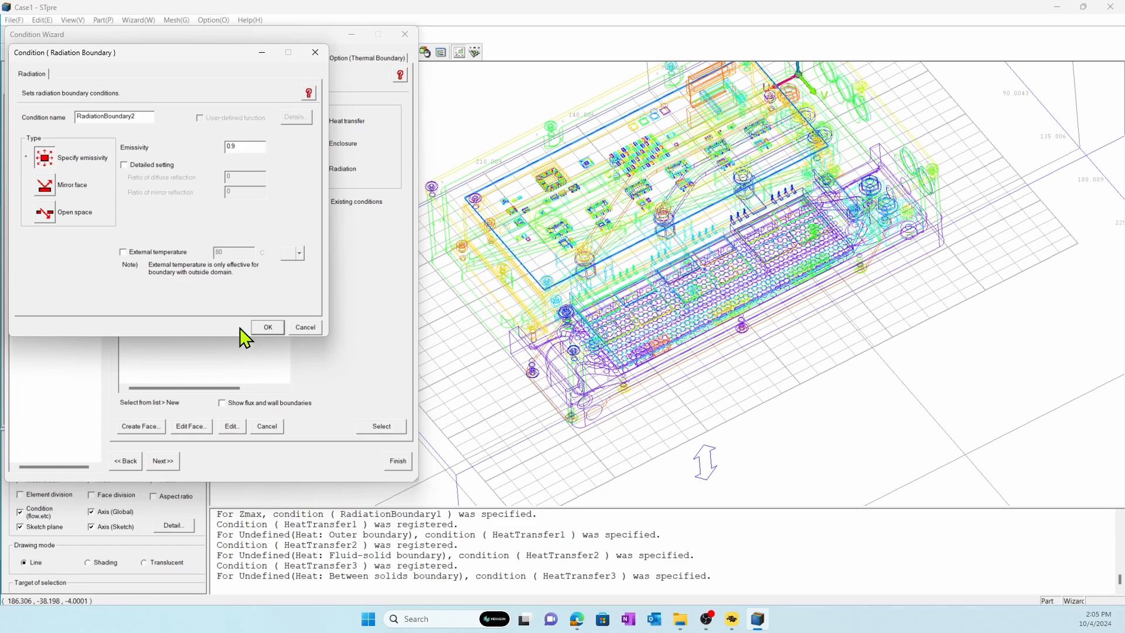
pyautogui.click(266, 328)
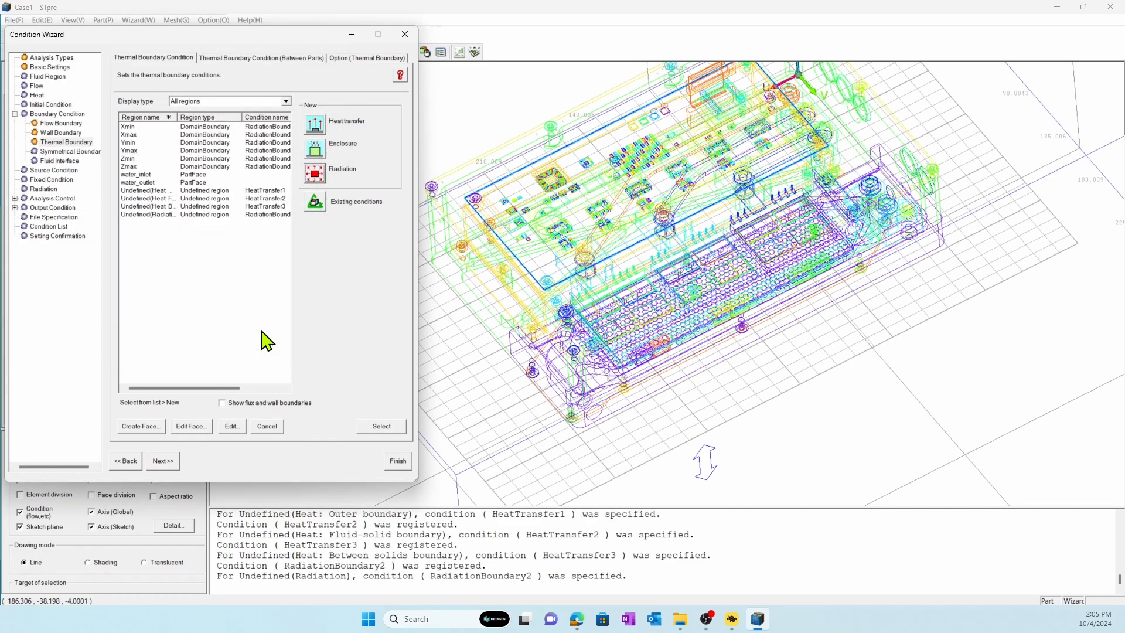
# Set the number of radiation groups to 1 for the six domain boundaries, Xmin through Zmax.
pyautogui.click(45, 190)
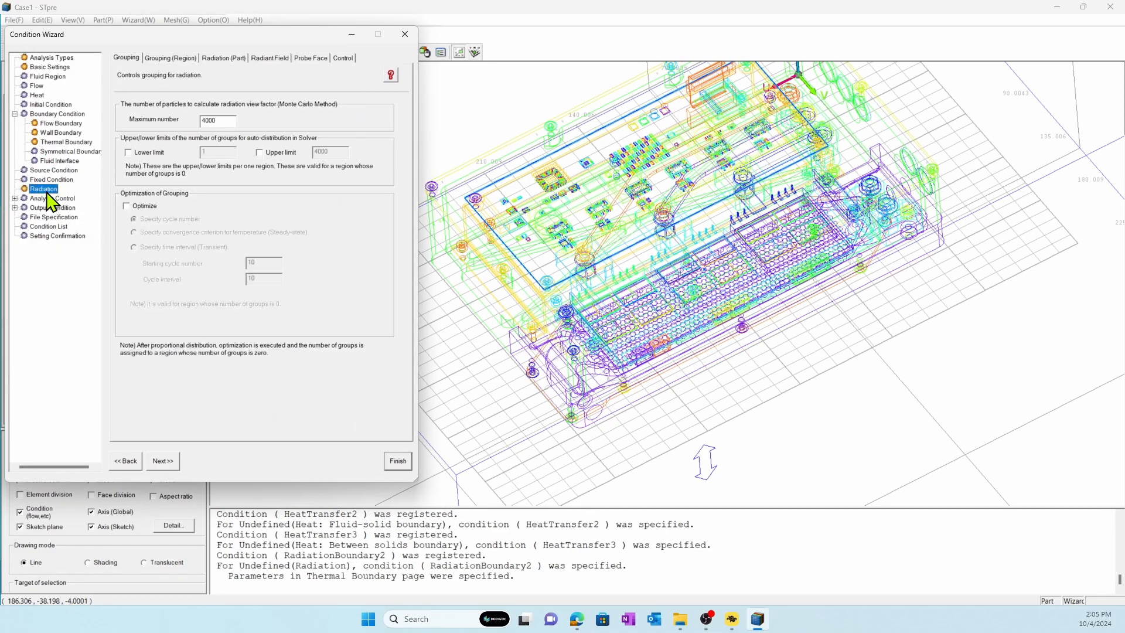
pyautogui.click(178, 58)
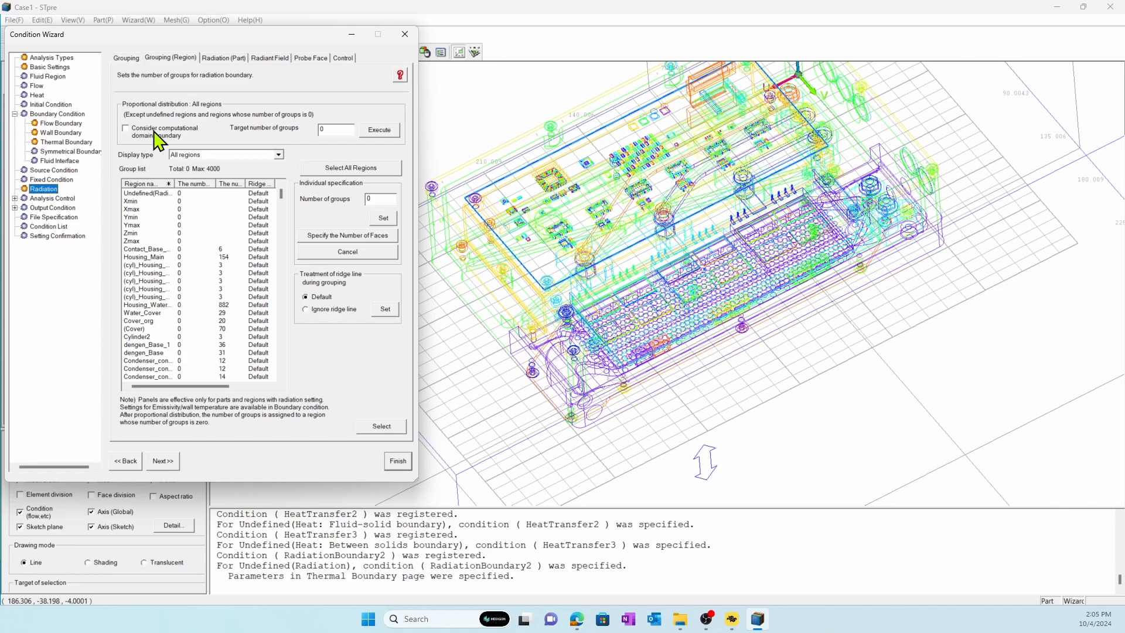
pyautogui.click(131, 201)
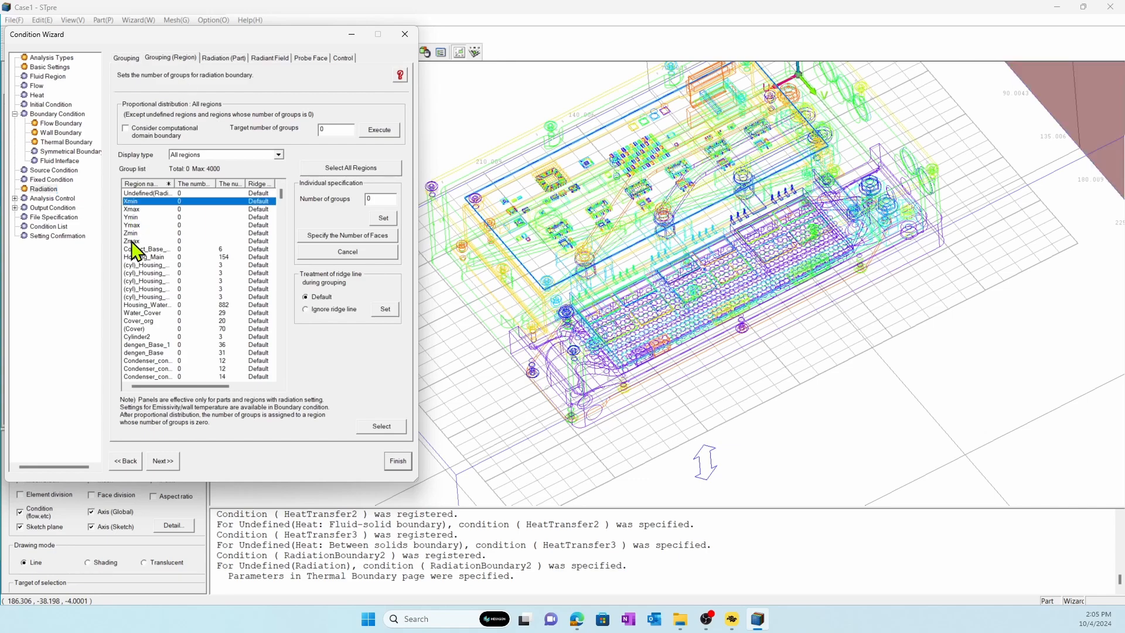
pyautogui.keyDown('shift'); pyautogui.click(131, 241); pyautogui.keyUp('shift')
pyautogui.doubleClick(369, 199)
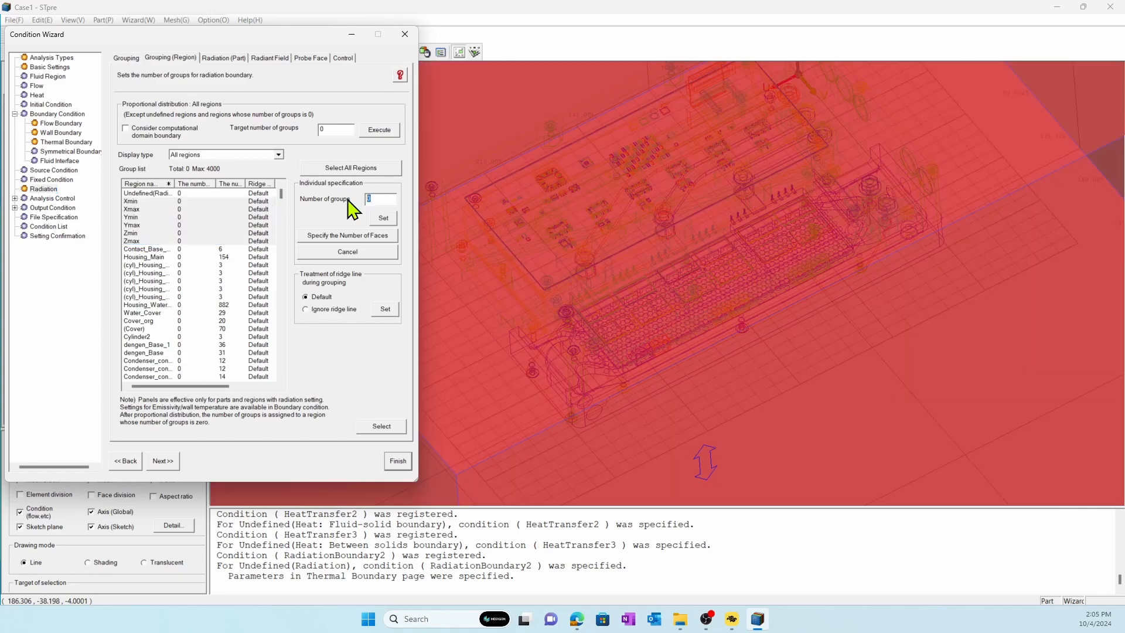
pyautogui.write('1')
pyautogui.click(390, 220)
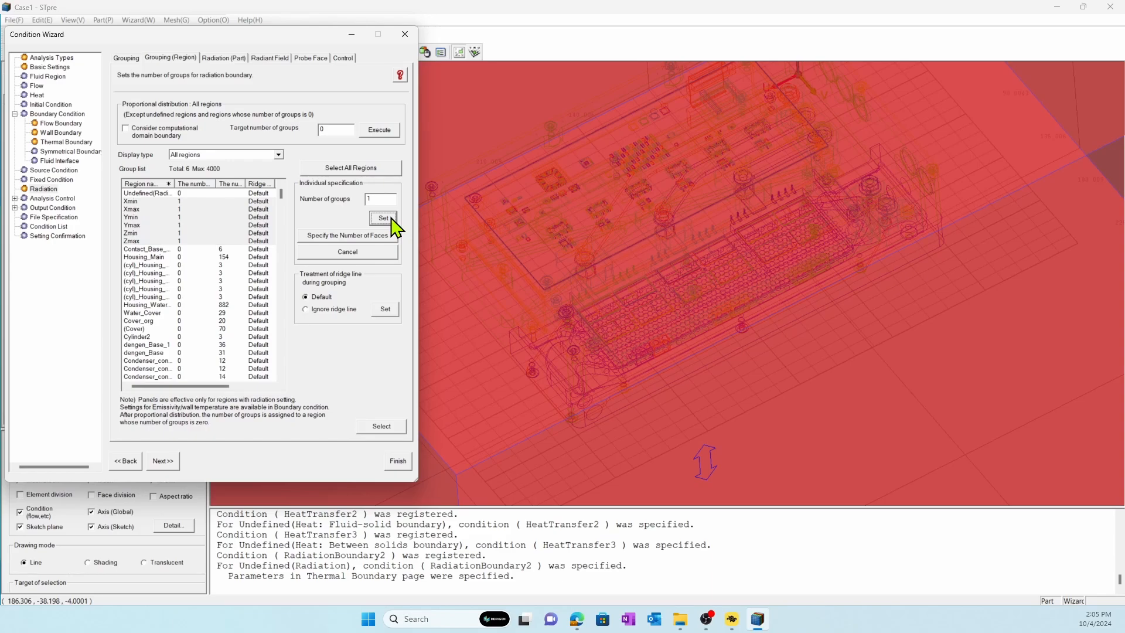
# Enable the analysis parameter set in the analysis control settings and choose High Speed (Forced convection).
pyautogui.click(65, 198)
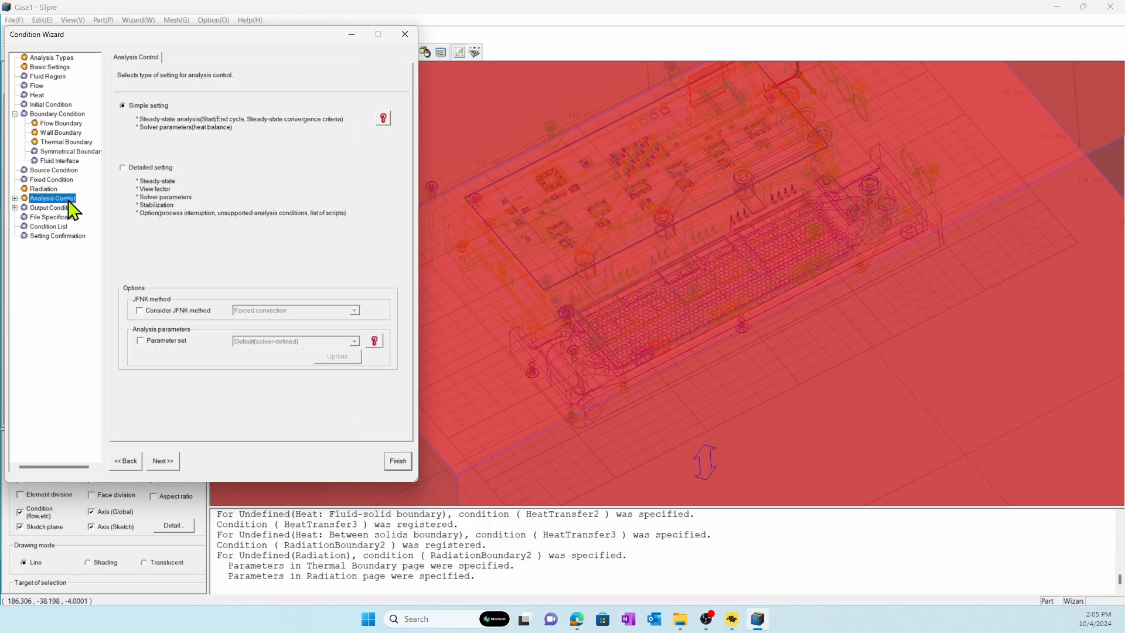
pyautogui.click(140, 341)
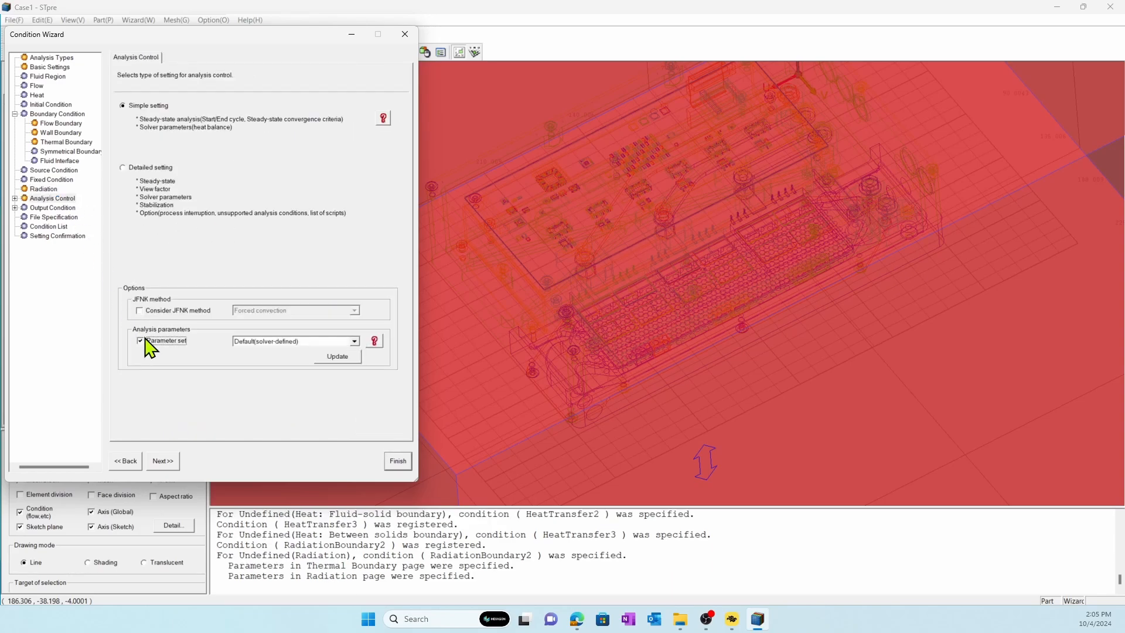
pyautogui.click(265, 342)
pyautogui.click(274, 365)
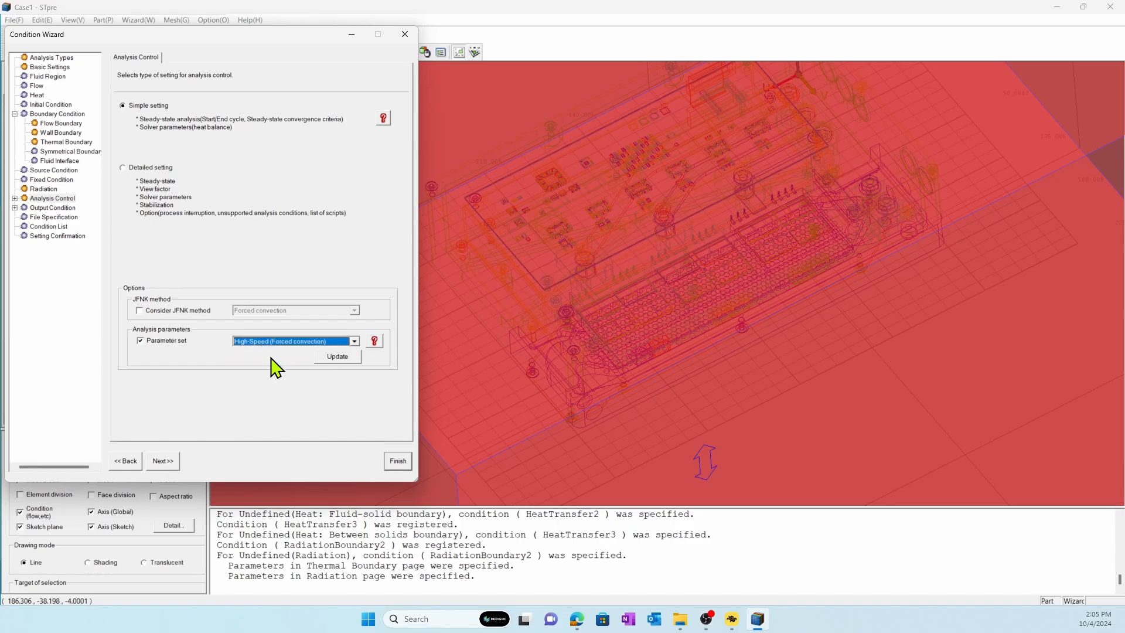
# Update the analysis parameters with the High-Speed (Forced convection) set and finish the condition wizard.
pyautogui.click(328, 357)
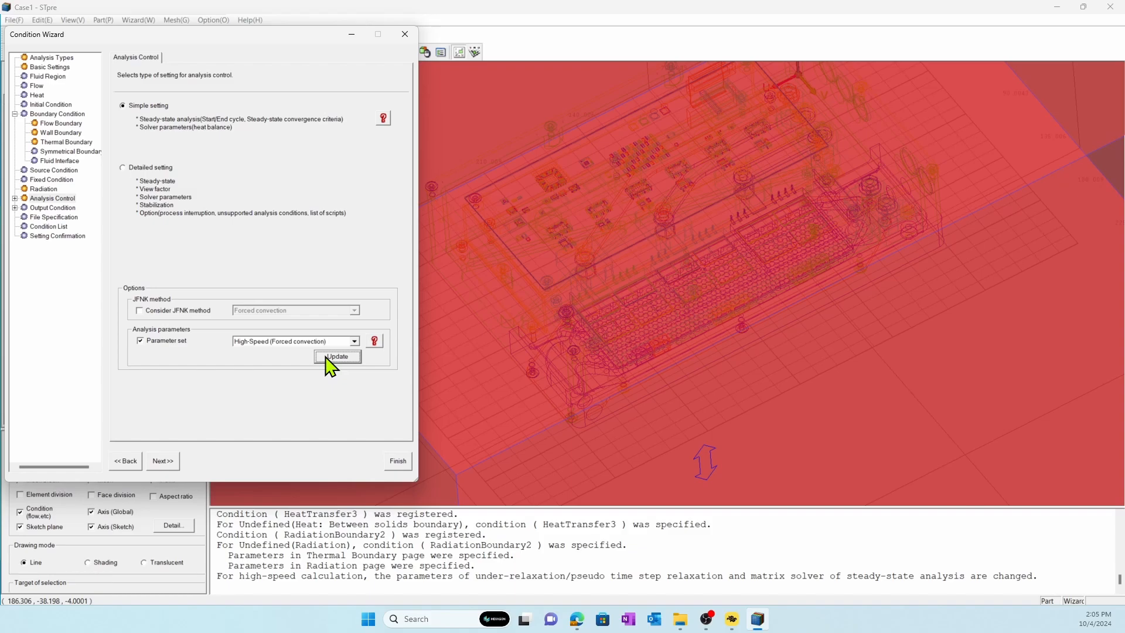
pyautogui.click(394, 463)
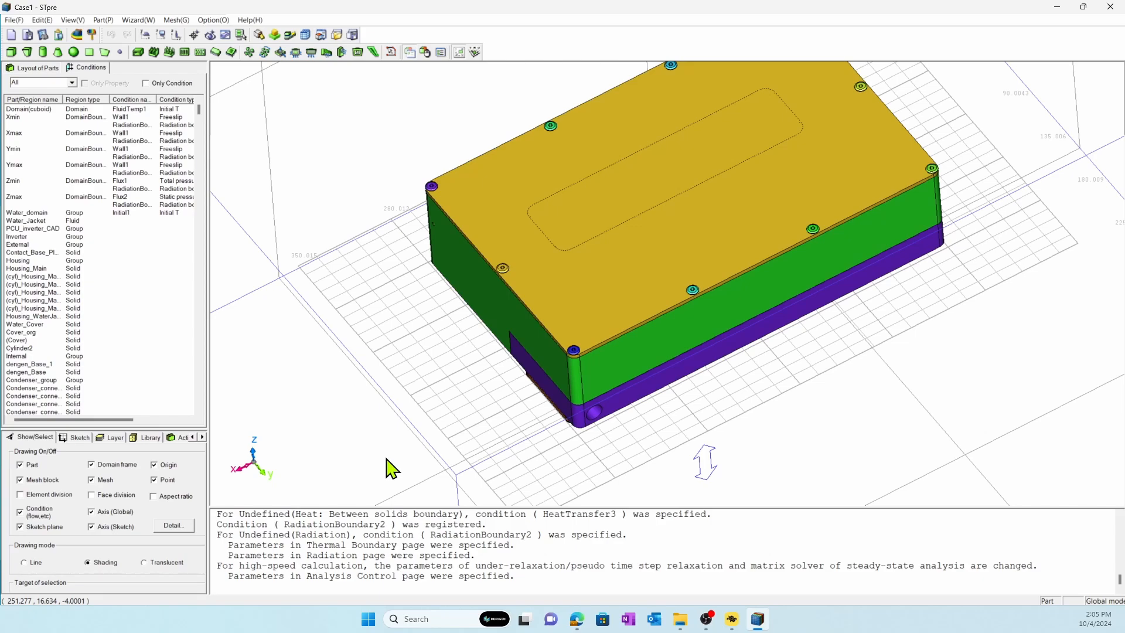
# Open the mesh gridding settings and set the root block's standard length to 2 mm.
pyautogui.click(177, 20)
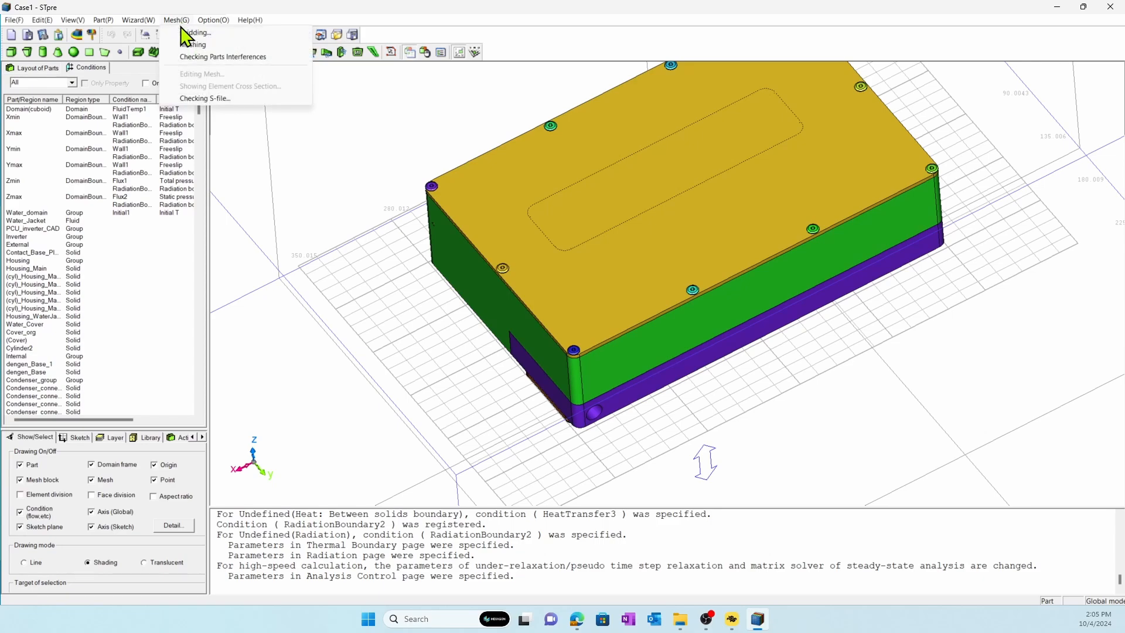
pyautogui.click(186, 33)
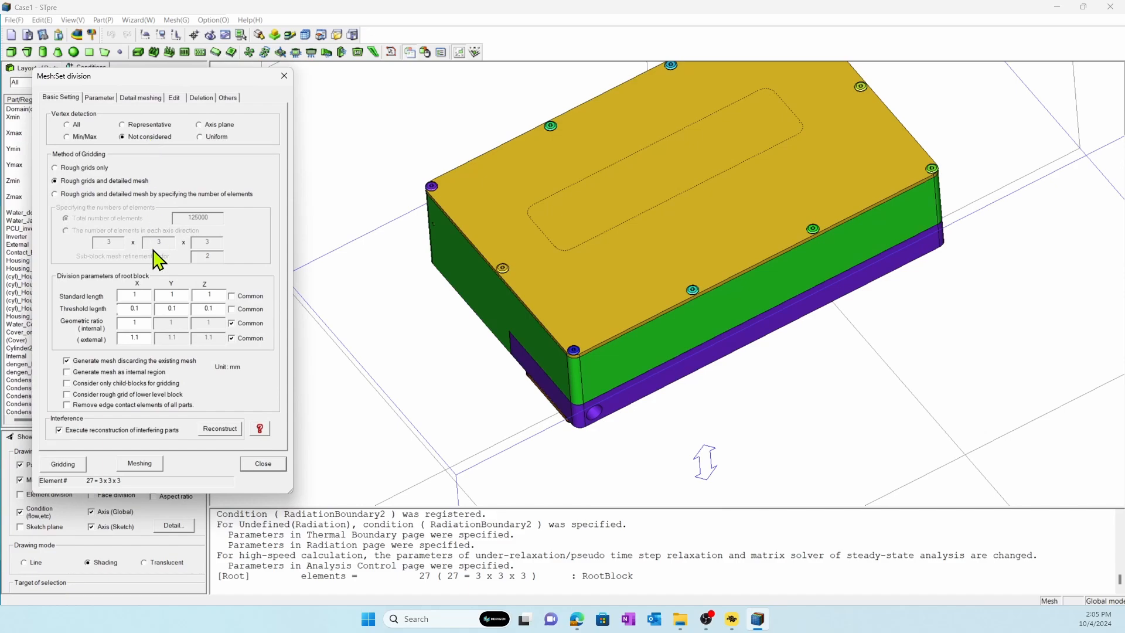
pyautogui.doubleClick(136, 294)
pyautogui.write('2')
# Add a child mesh block under RootBlock and set its range from the PCU_inverter_CAD group.
pyautogui.click(109, 98)
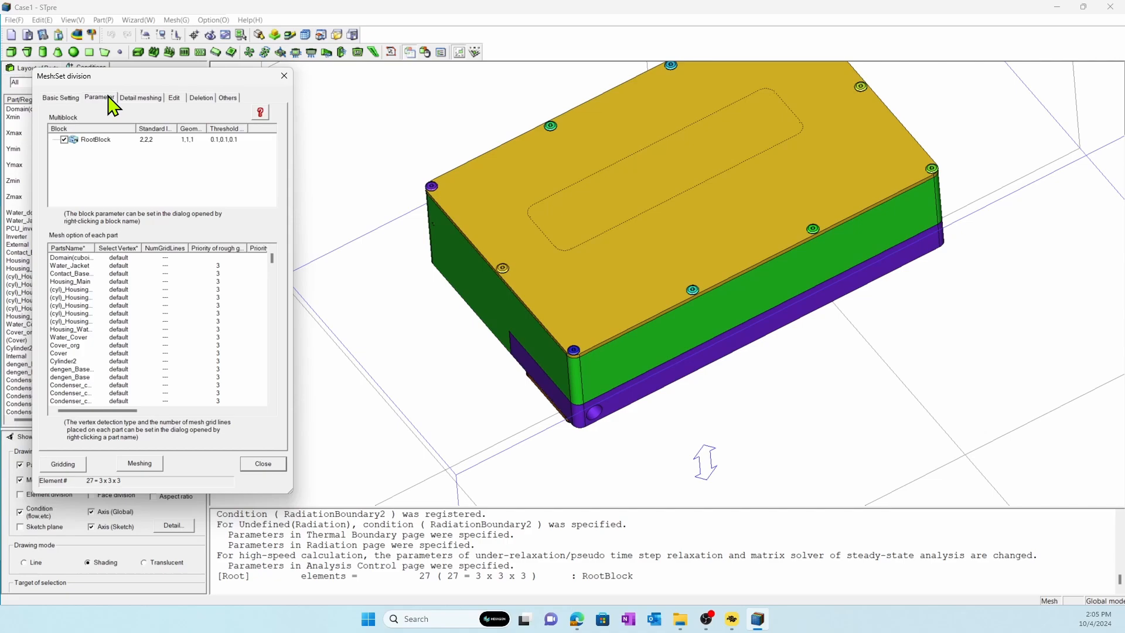
pyautogui.rightClick(91, 140)
pyautogui.click(102, 148)
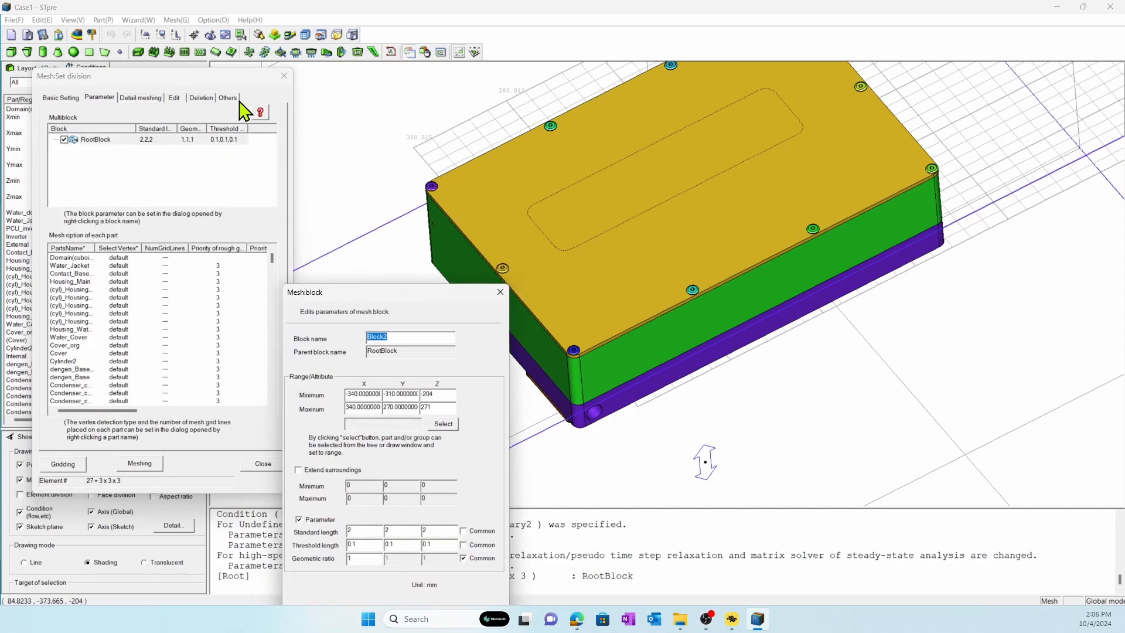
pyautogui.moveTo(226, 78); pyautogui.dragTo(458, 108)
pyautogui.click(42, 69)
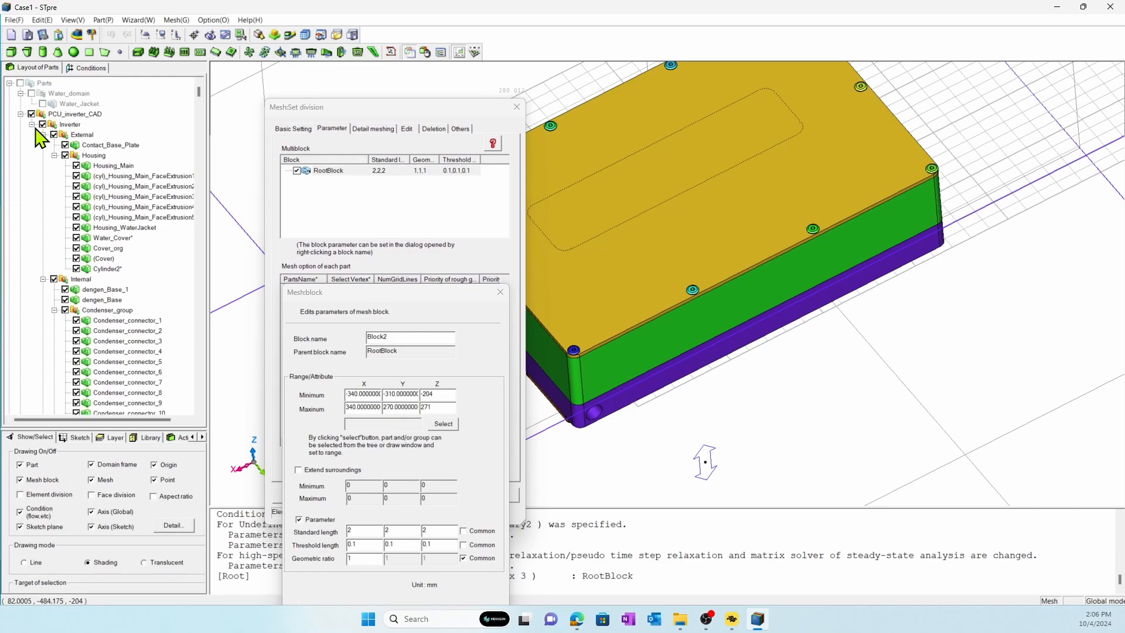
pyautogui.click(21, 114)
pyautogui.click(444, 424)
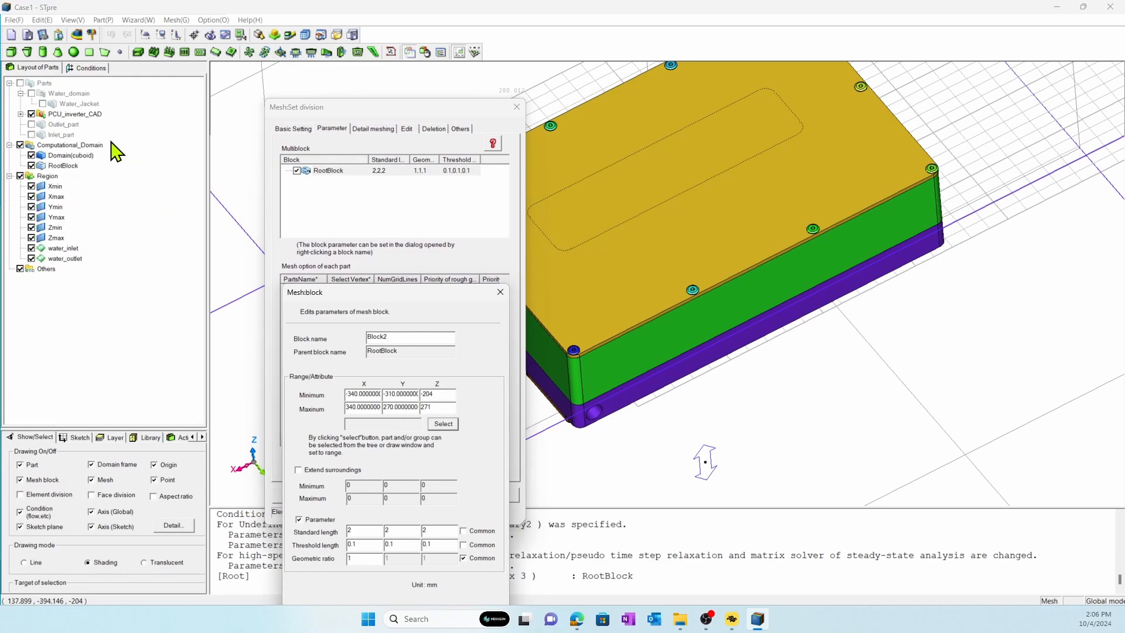
pyautogui.click(82, 115)
# Extend the new block's surroundings by 50 mm on the minimum and maximum sides in X, Y and Z.
pyautogui.click(317, 471)
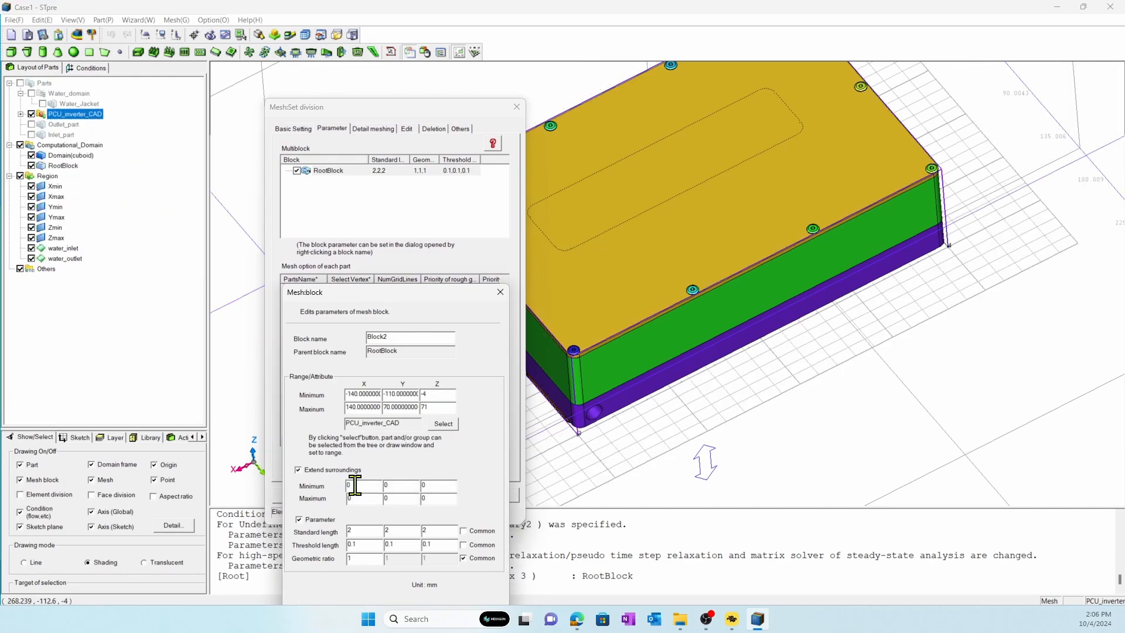
pyautogui.write('50')
pyautogui.press('Tab')
pyautogui.write('50')
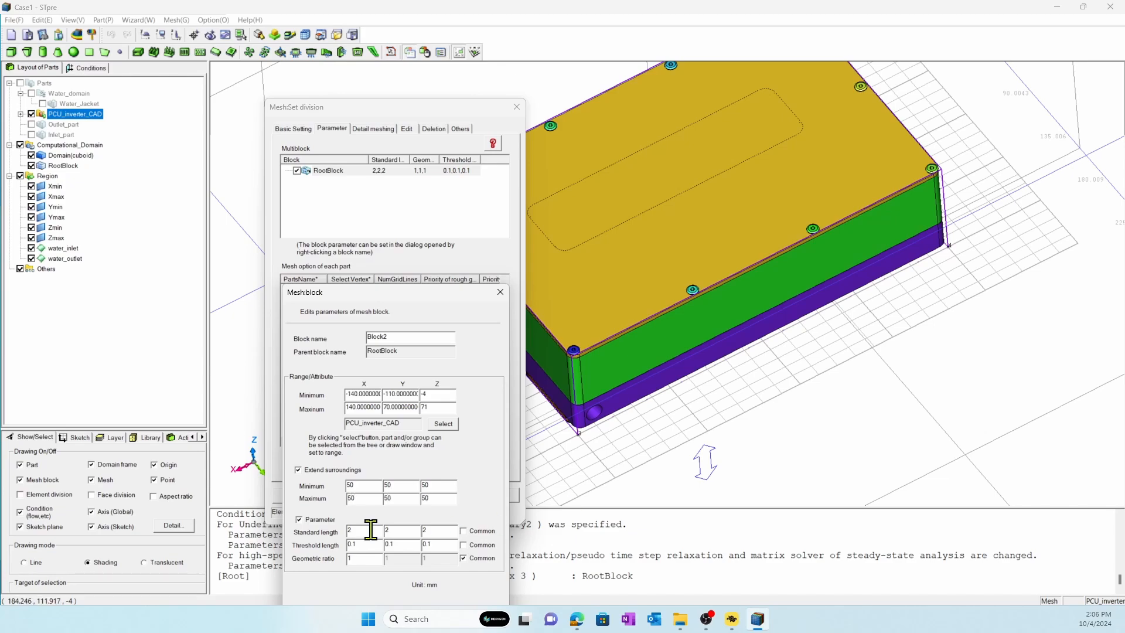
# Set the inverter block's standard length to 1 mm and its Z threshold length to 0.02 mm, and create the block.
pyautogui.doubleClick(350, 530)
pyautogui.write('1')
pyautogui.doubleClick(433, 544)
pyautogui.moveTo(405, 294); pyautogui.dragTo(414, 221)
pyautogui.click(397, 545)
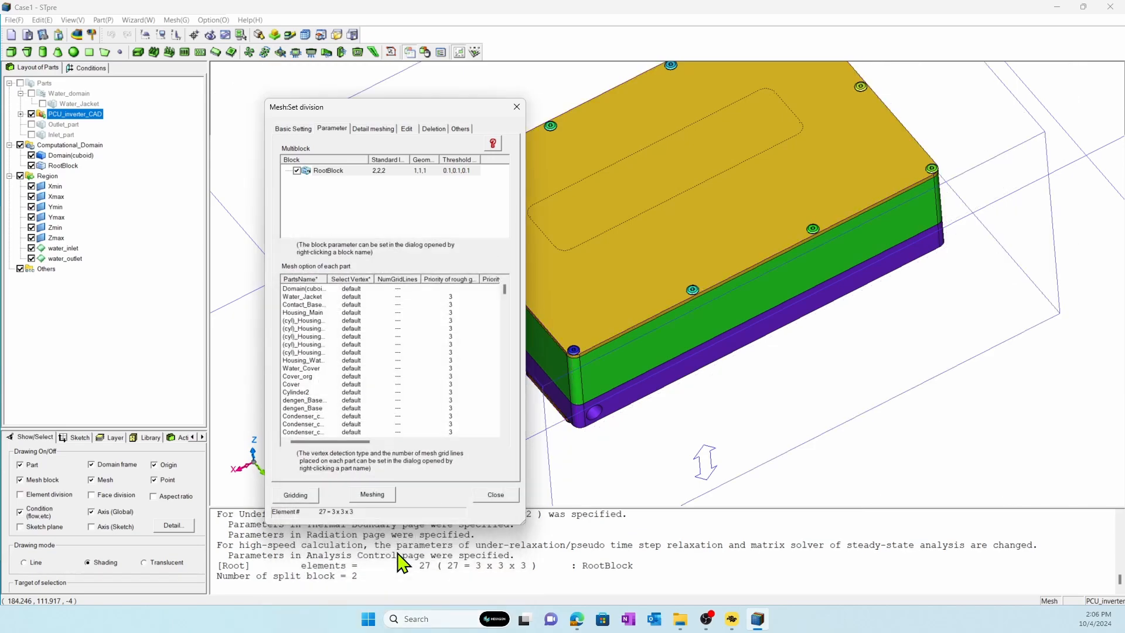
# Add a nested mesh block under Block2 and set its range from the Water_domain group.
pyautogui.rightClick(335, 181)
pyautogui.click(359, 187)
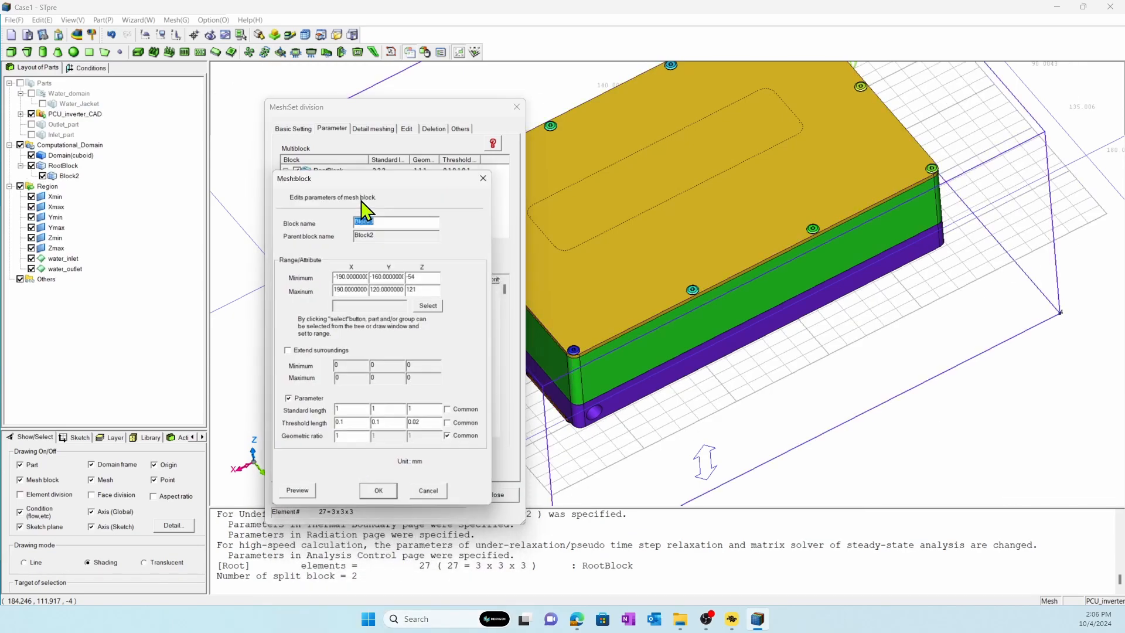
pyautogui.click(429, 303)
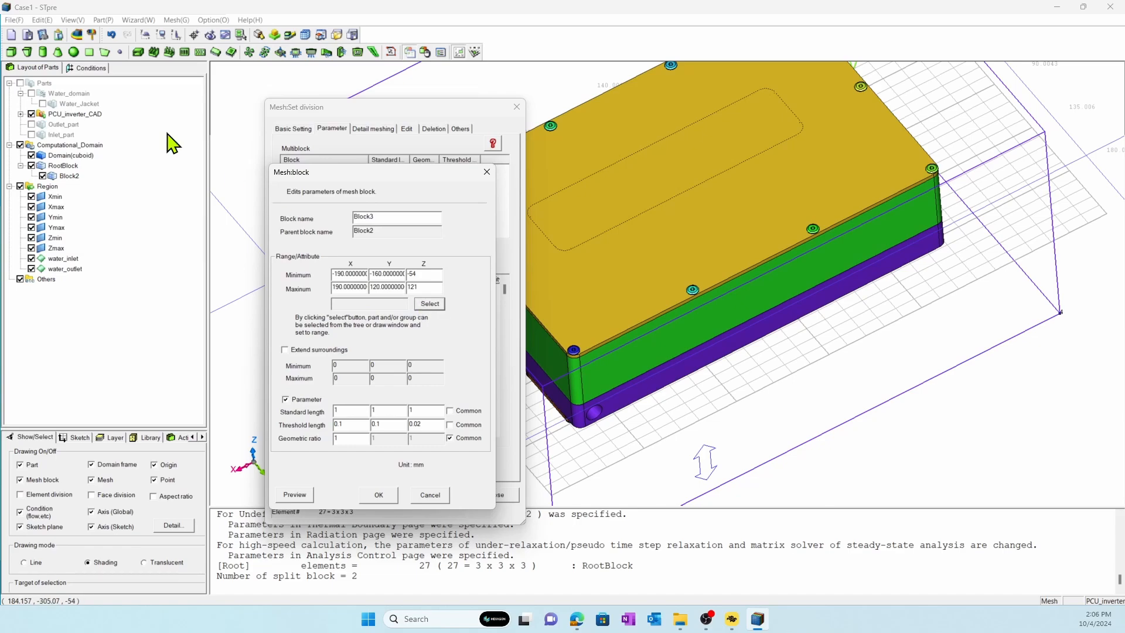
pyautogui.click(77, 95)
# Enable surroundings extension for the water domain block, set its standard length to 0.5 mm in X and Y, and create it.
pyautogui.click(285, 350)
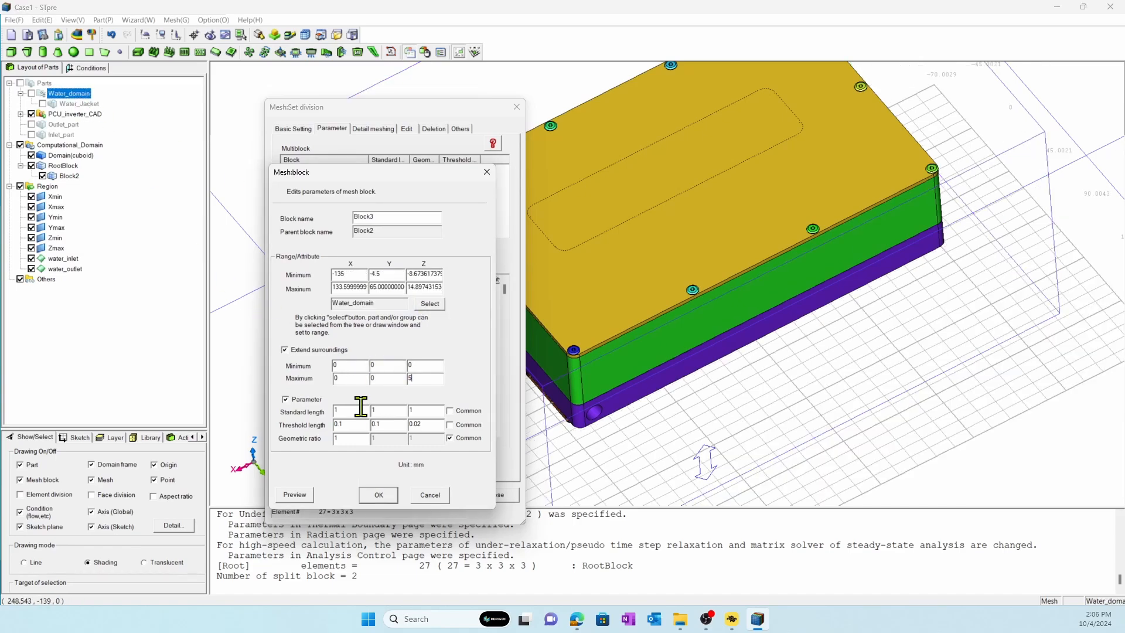
pyautogui.press('BackSpace')
pyautogui.write('0.5')
pyautogui.click(368, 497)
pyautogui.click(379, 495)
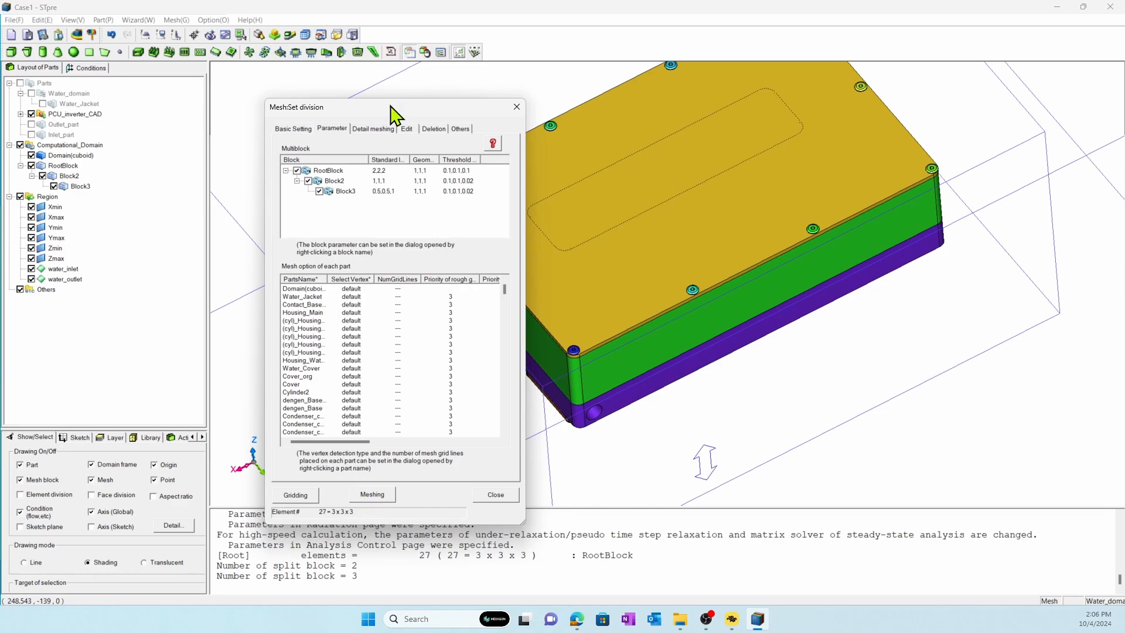
# Hide the parts temporarily to view the nested mesh blocks, and show the parts again.
pyautogui.moveTo(394, 112); pyautogui.dragTo(174, 35)
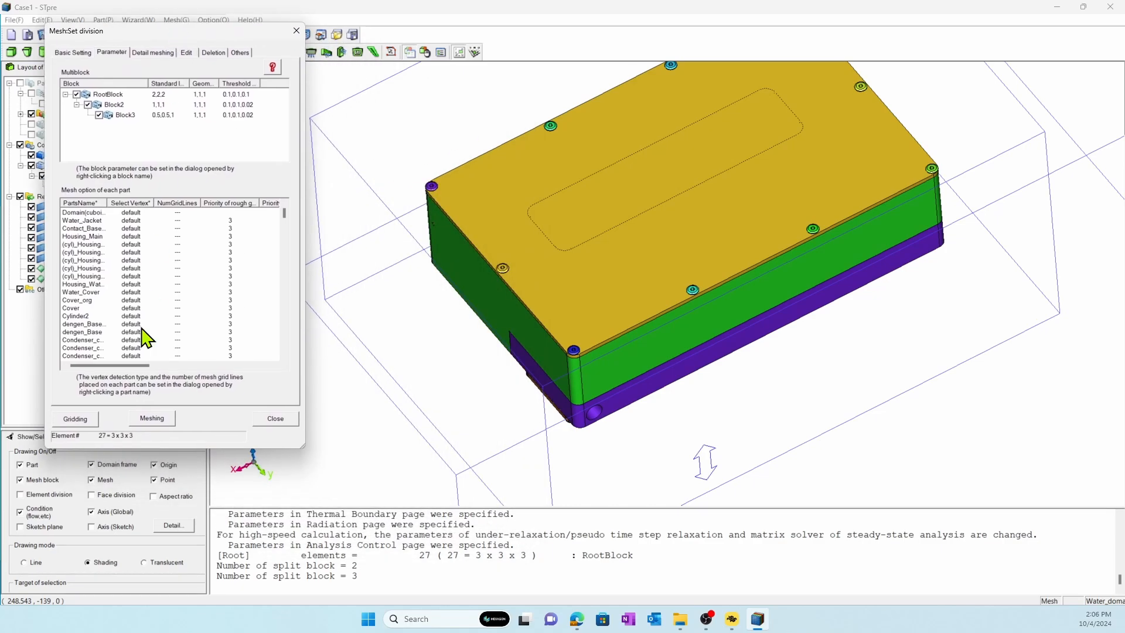
pyautogui.click(37, 465)
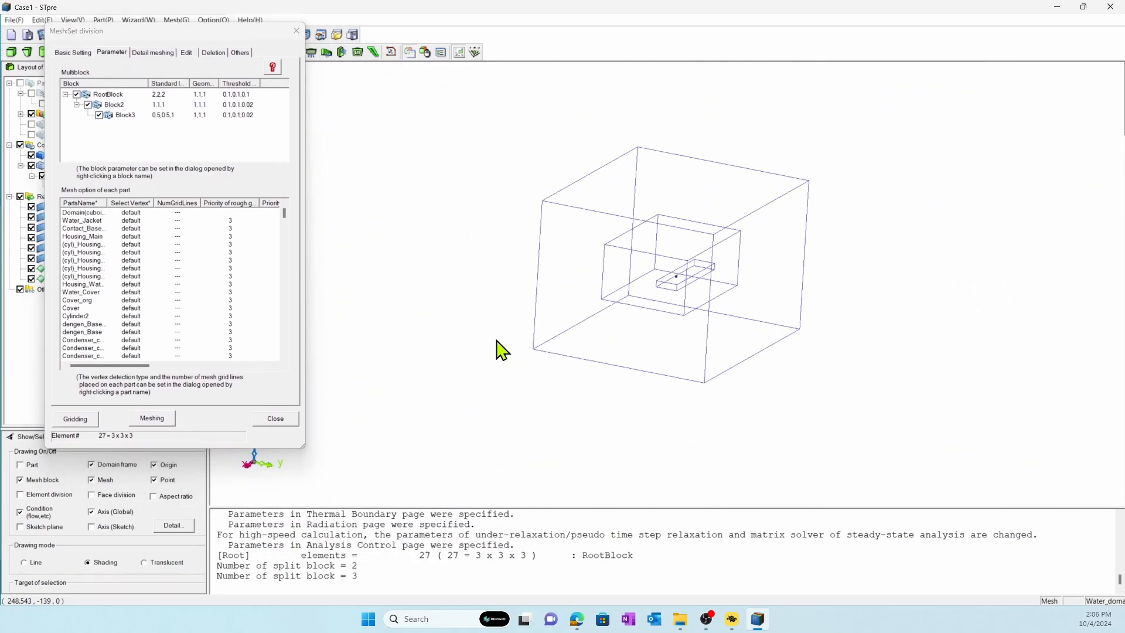
pyautogui.click(33, 466)
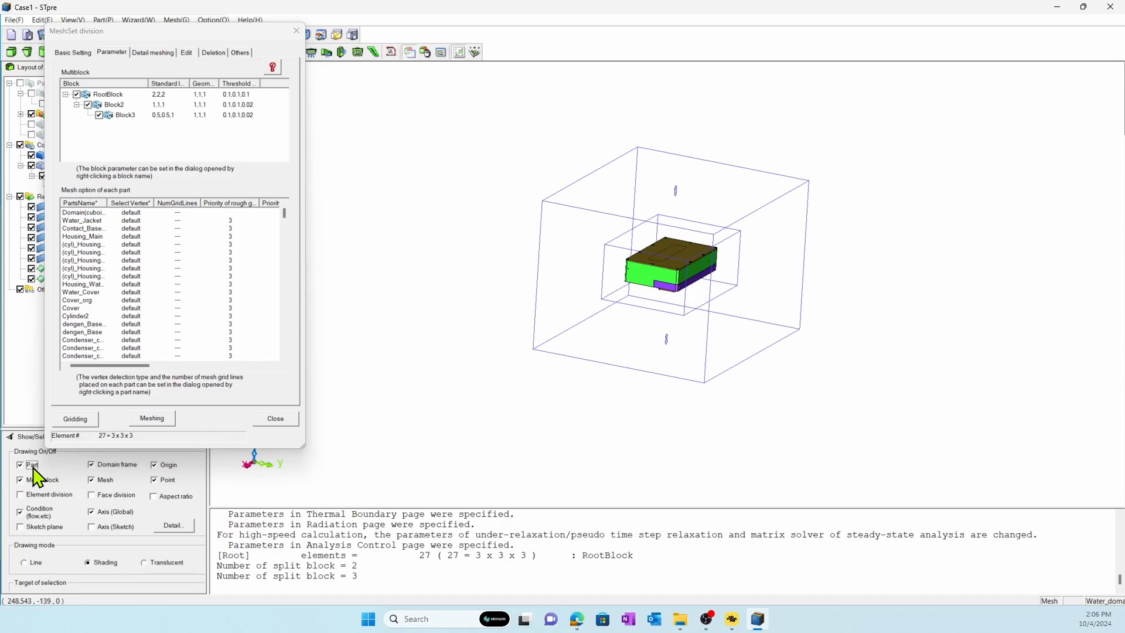
# Set the number of mesh divisions for the Water_Jacket part to 200 in the Y direction.
pyautogui.rightClick(100, 223)
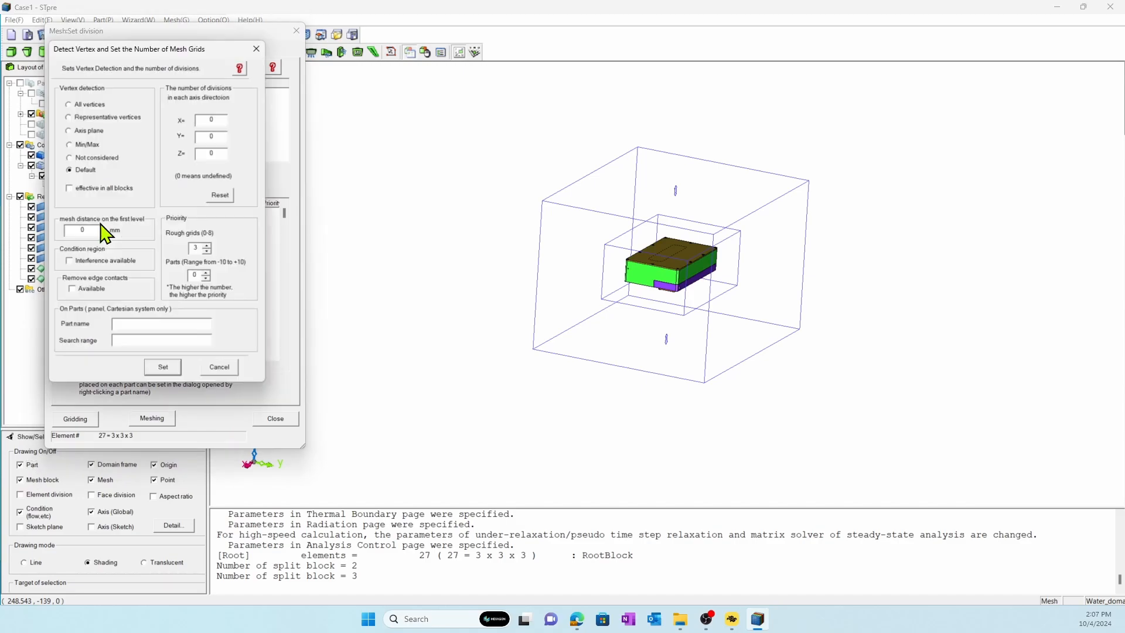
pyautogui.moveTo(206, 138); pyautogui.dragTo(234, 141)
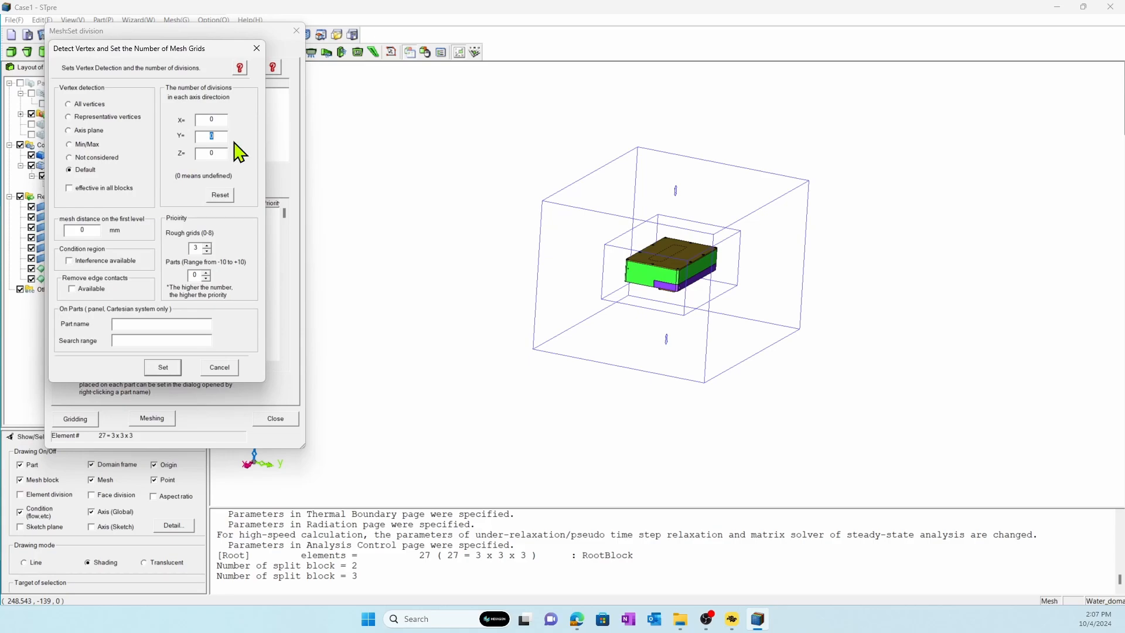
pyautogui.write('200')
pyautogui.click(166, 368)
# Review the mesh options of the remaining parts, generate the grid and the mesh, and close the division settings.
pyautogui.scroll(-8, 171, 347)
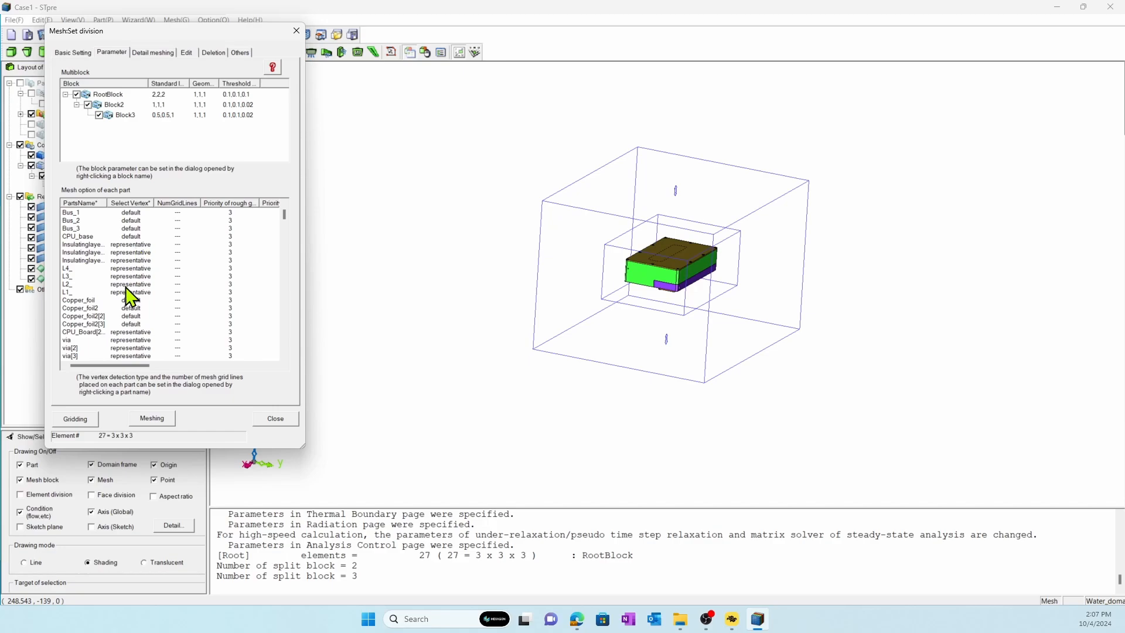
pyautogui.scroll(-8, 139, 346)
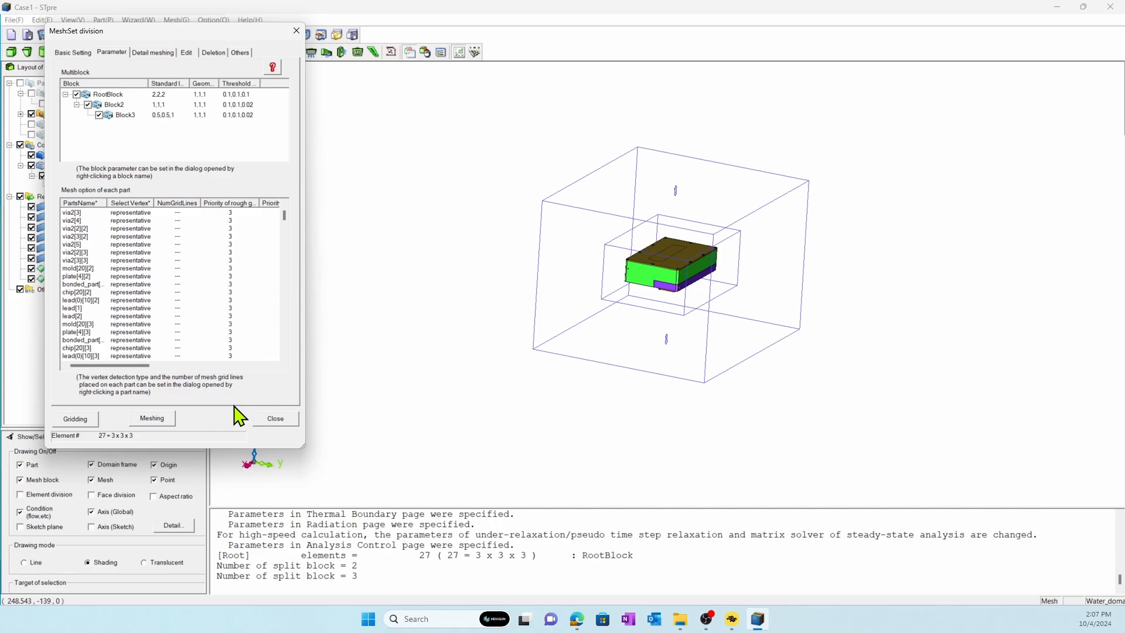
pyautogui.click(83, 425)
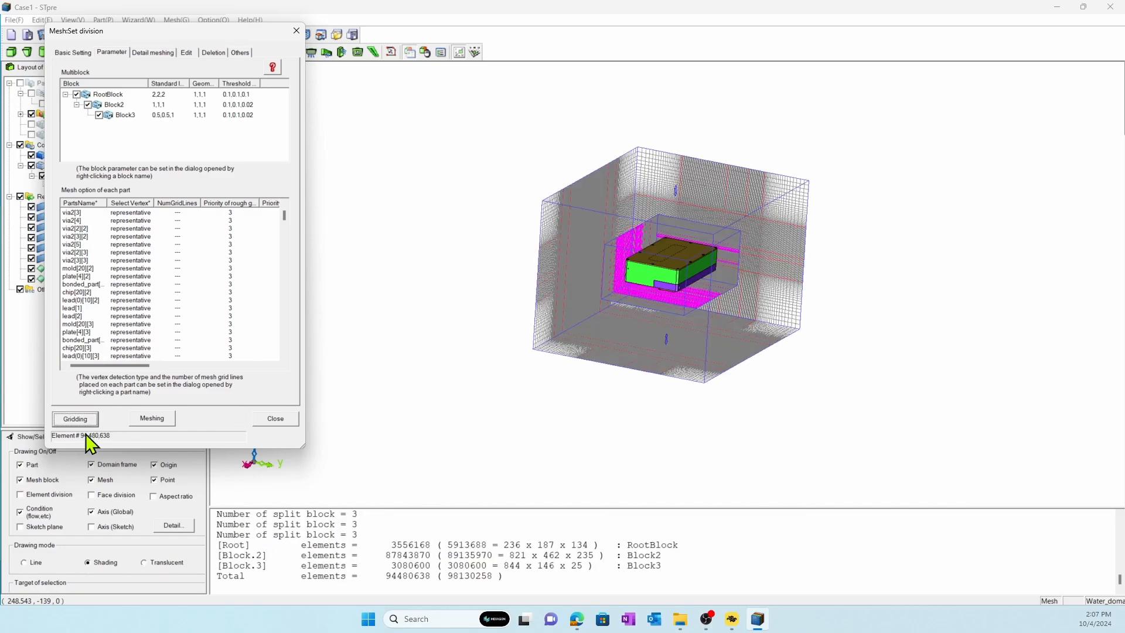
pyautogui.click(148, 417)
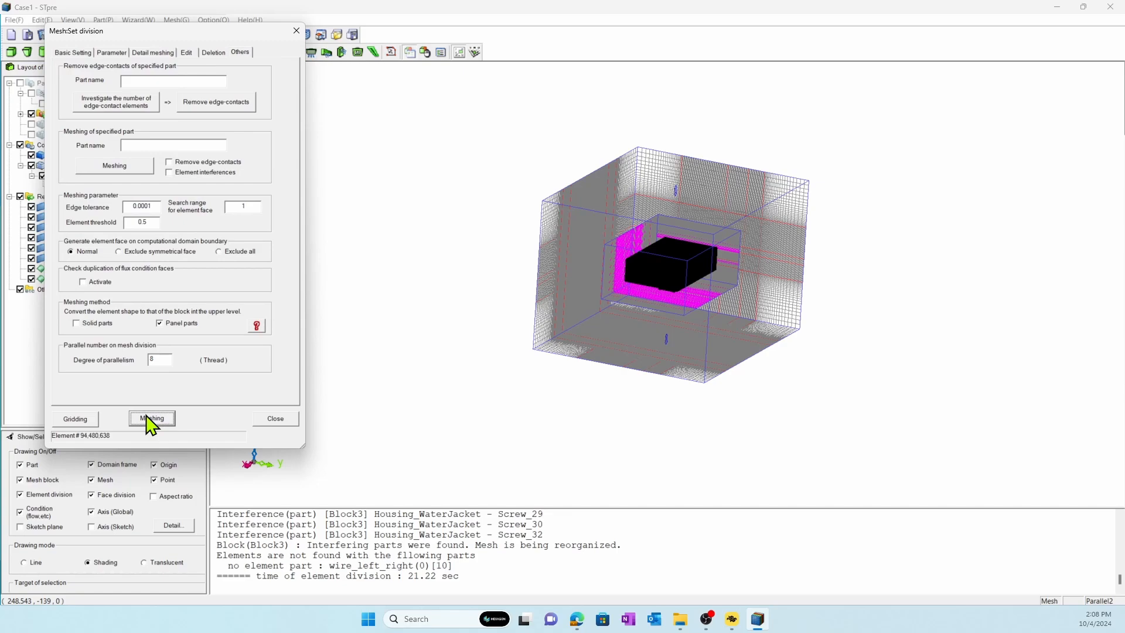
pyautogui.click(276, 418)
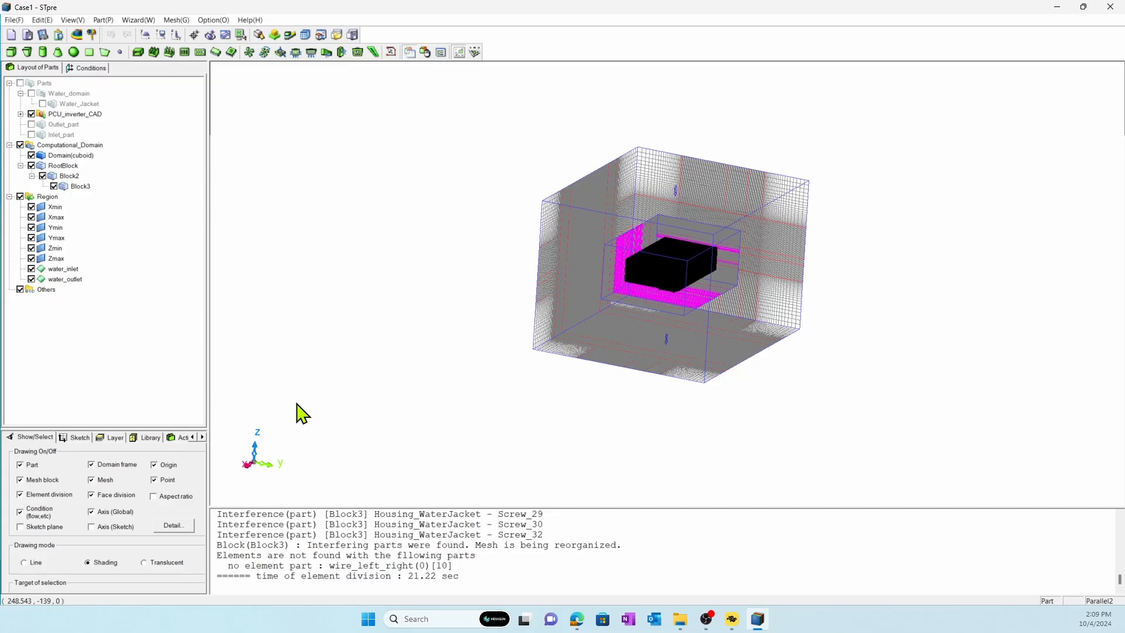
# Turn off the part display and hide Cover_org to expose the mesh inside the inverter housing.
pyautogui.moveTo(299, 414); pyautogui.dragTo(379, 396)
pyautogui.scroll(5, 484, 345)
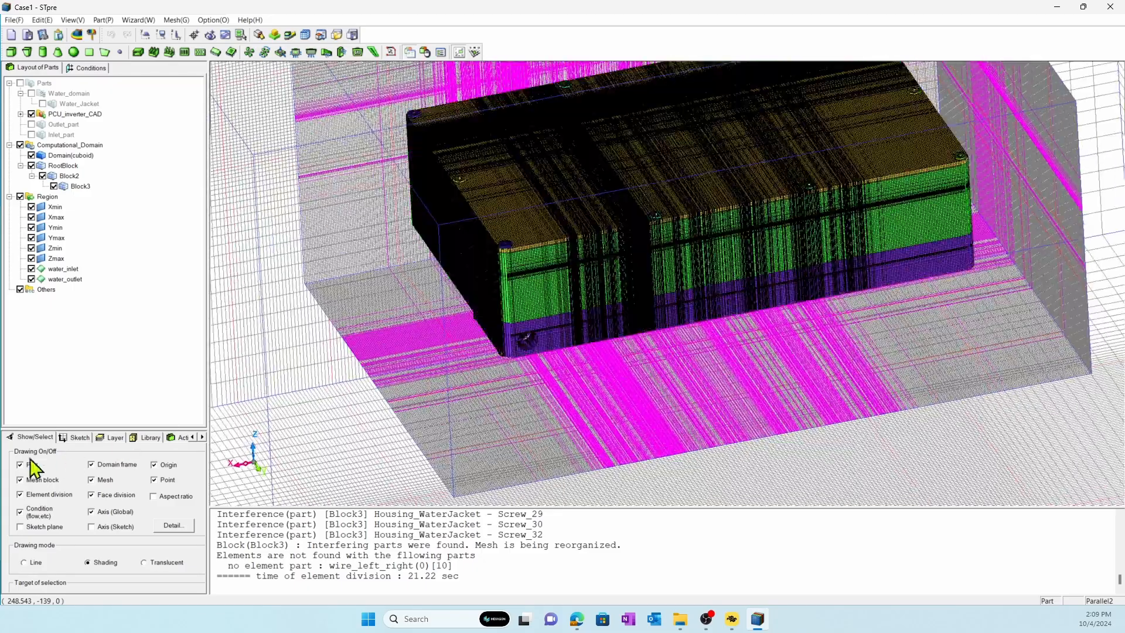
pyautogui.click(20, 465)
pyautogui.click(607, 280)
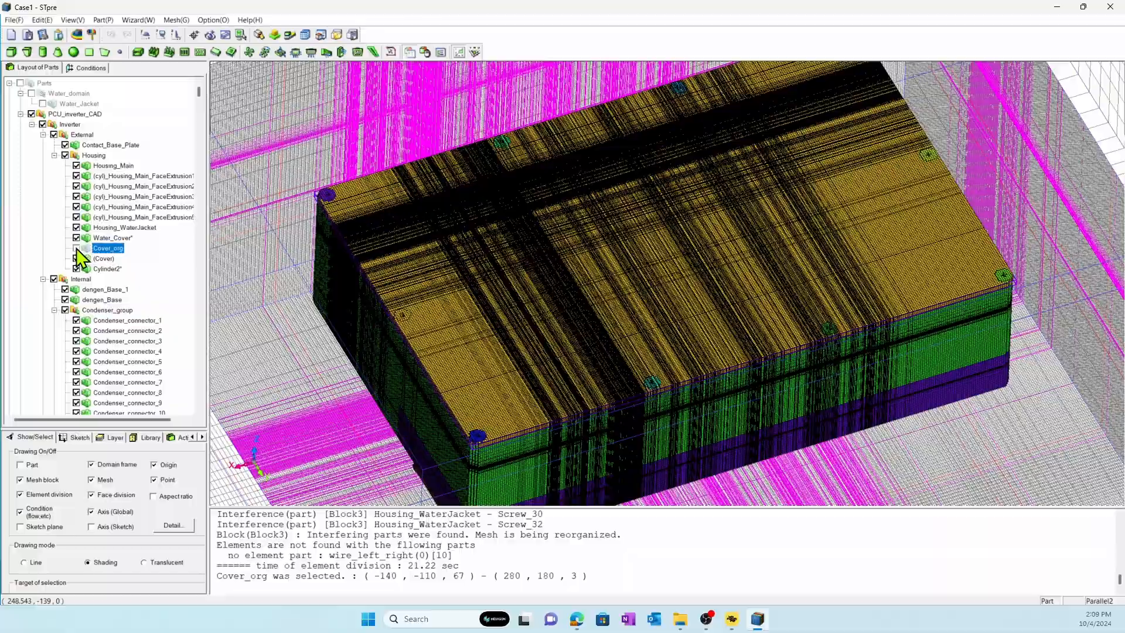
pyautogui.click(76, 248)
# Examine the mesh on the circuit board components and across the open inverter housing.
pyautogui.scroll(5, 505, 314)
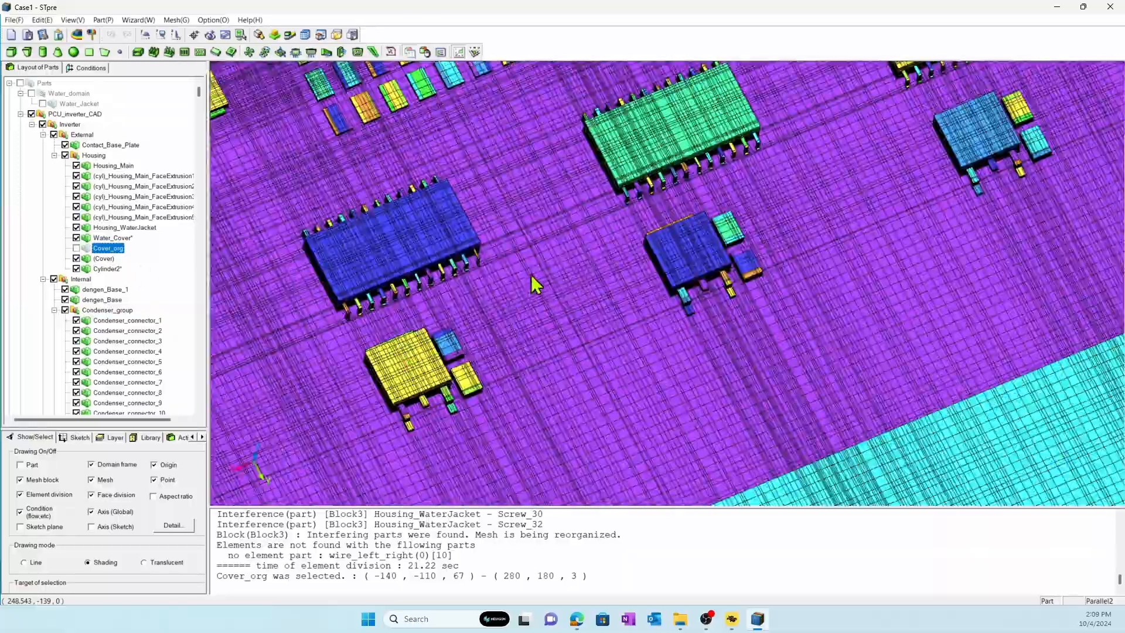
pyautogui.moveTo(535, 286); pyautogui.dragTo(656, 300, button='right')
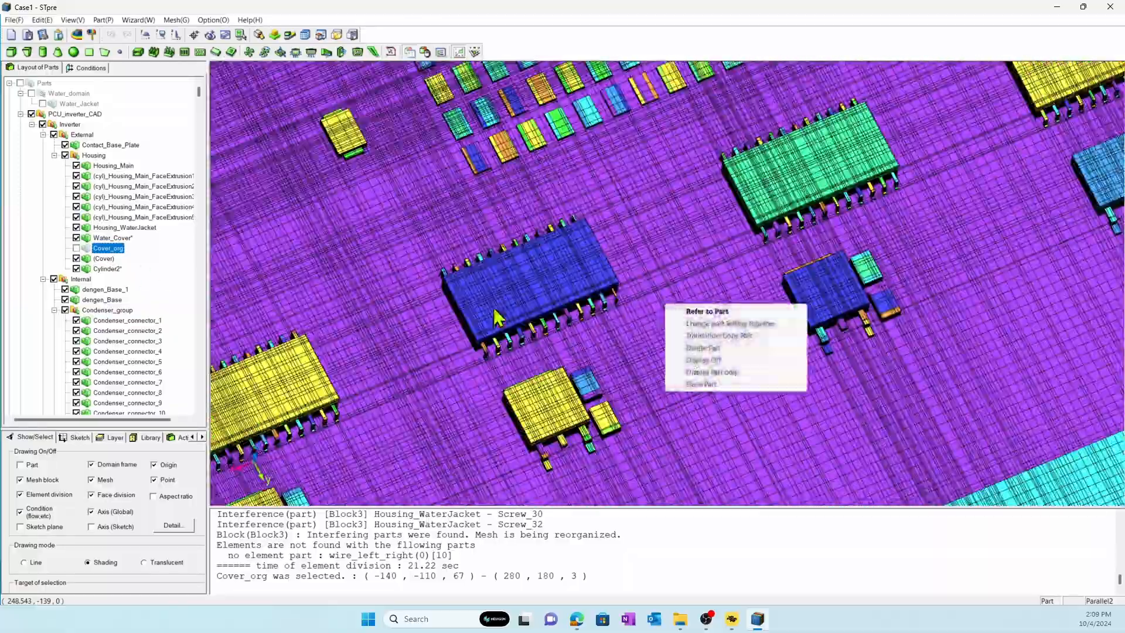
pyautogui.moveTo(494, 307)
pyautogui.mouseDown(button='right')
pyautogui.moveTo(766, 309)
pyautogui.moveTo(762, 300)
pyautogui.moveTo(799, 289)
pyautogui.moveTo(876, 290)
pyautogui.moveTo(686, 294)
pyautogui.moveTo(725, 284)
pyautogui.moveTo(737, 375)
pyautogui.mouseUp(button='right')
pyautogui.scroll(-4, 713, 284)
pyautogui.moveTo(717, 317); pyautogui.dragTo(648, 414, button='right')
pyautogui.moveTo(657, 398)
pyautogui.mouseDown(button='middle')
pyautogui.moveTo(748, 333)
pyautogui.moveTo(695, 288)
pyautogui.moveTo(520, 299)
pyautogui.mouseUp(button='middle')
# Show the element cross-section along the Y axis at position 86 and examine the mesh through the inverter.
pyautogui.click(176, 20)
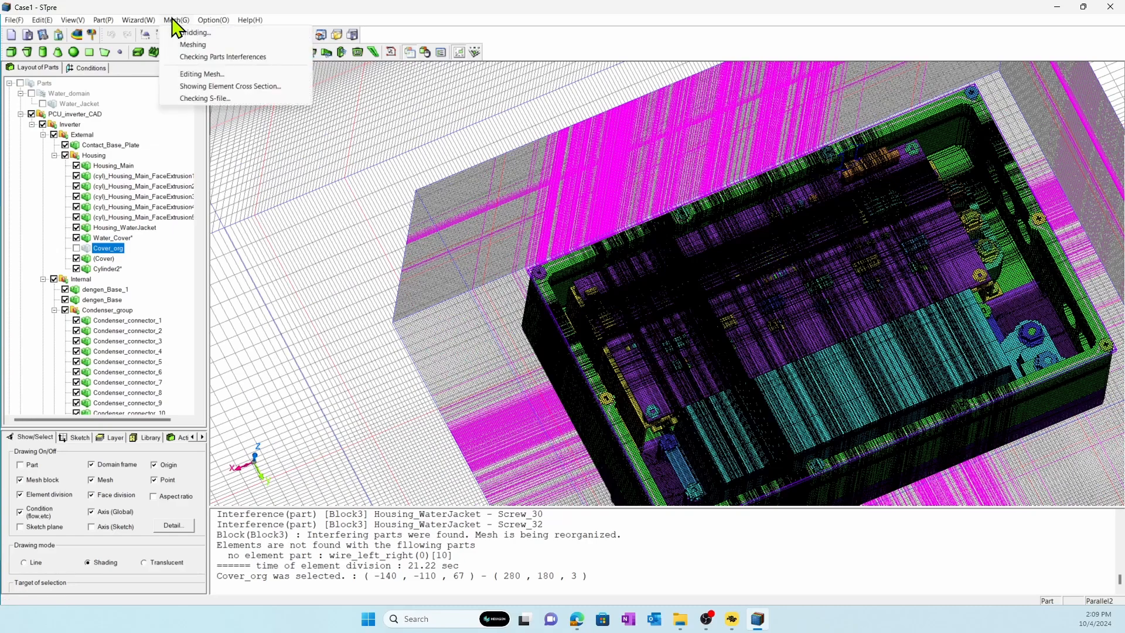
pyautogui.click(192, 88)
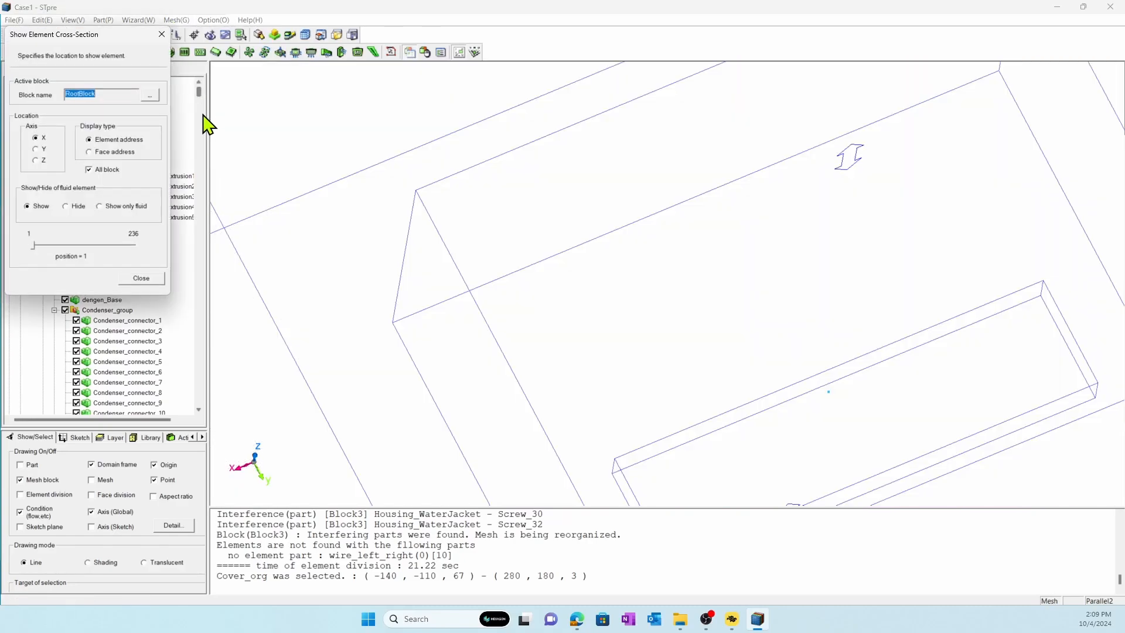
pyautogui.click(36, 149)
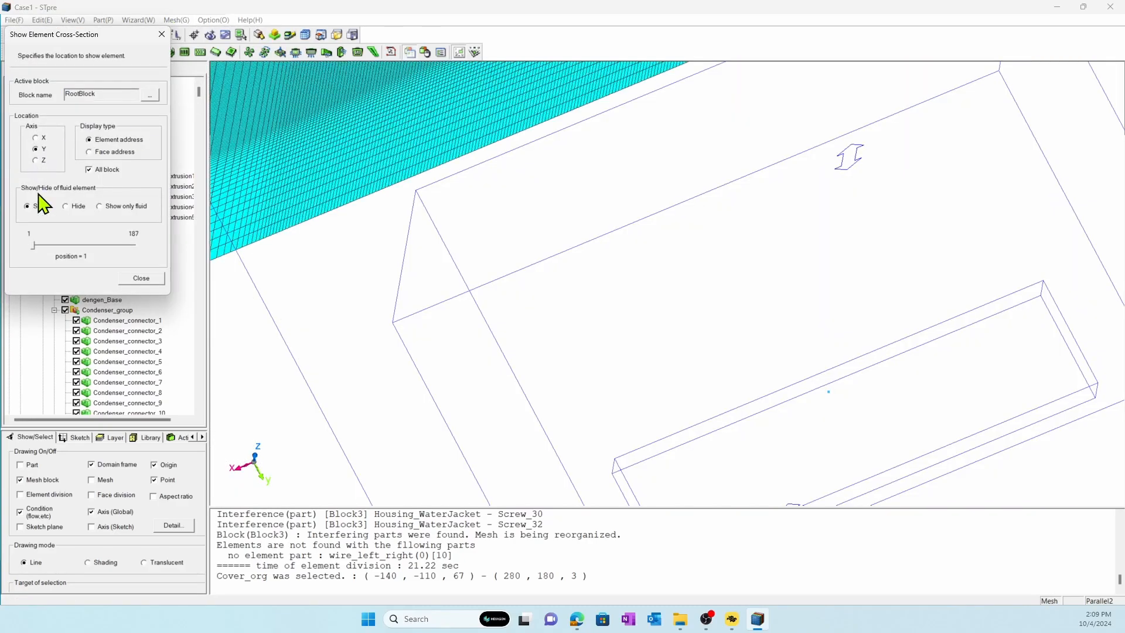
pyautogui.moveTo(33, 245); pyautogui.dragTo(80, 246)
pyautogui.scroll(5, 529, 311)
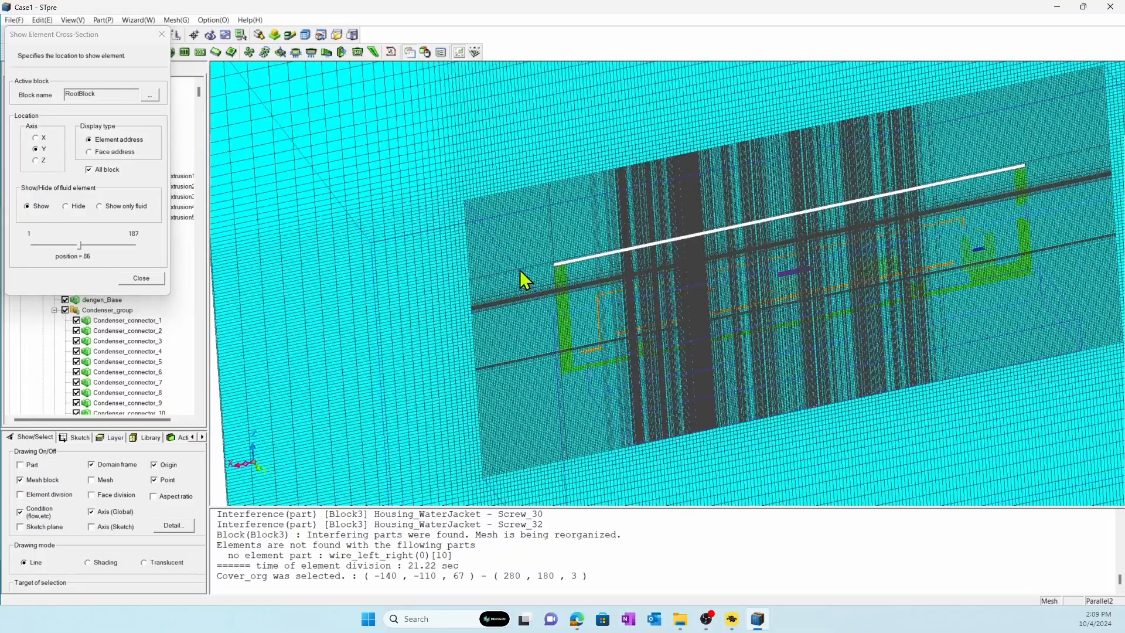
pyautogui.scroll(5, 692, 298)
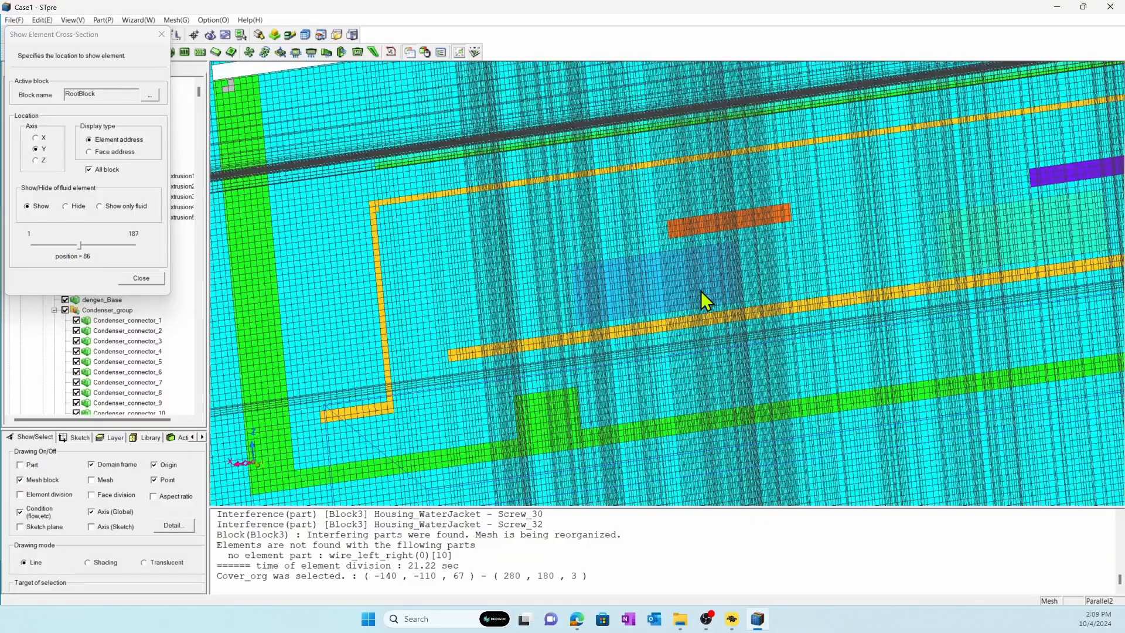
pyautogui.scroll(-3, 668, 290)
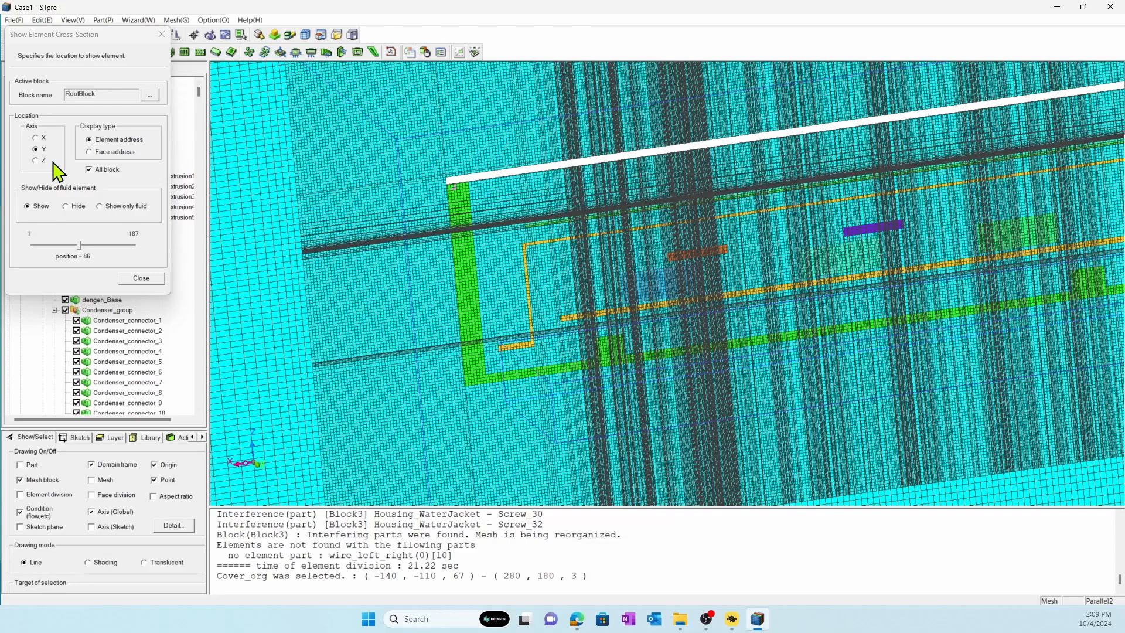
# Show the element cross-section along the Z axis at position 55 and examine the mesh through the inverter.
pyautogui.click(36, 160)
pyautogui.moveTo(34, 245); pyautogui.dragTo(74, 250)
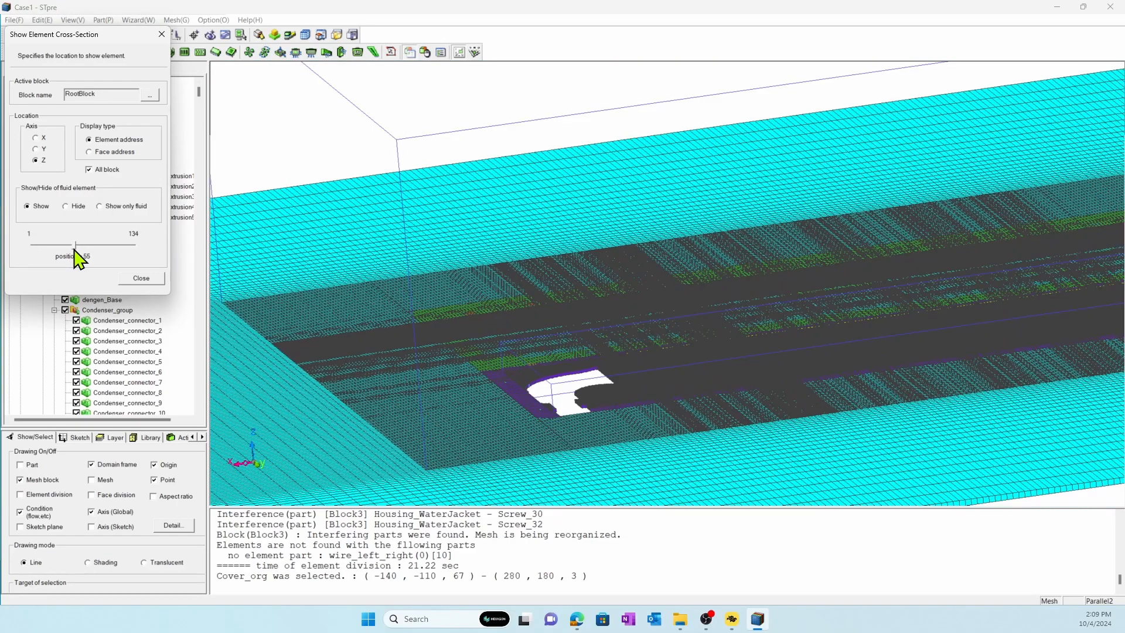
pyautogui.moveTo(753, 352); pyautogui.dragTo(532, 247, button='middle')
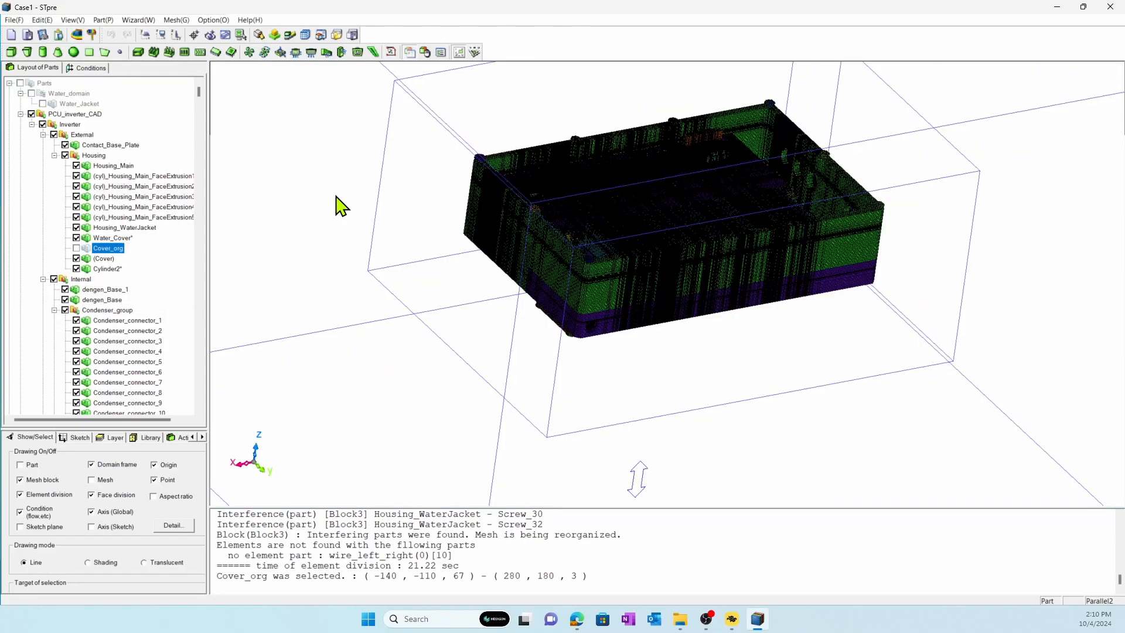
# Close the preprocessor, launch the solver and execute the analysis of the waiting Case1 job.
pyautogui.click(92, 35)
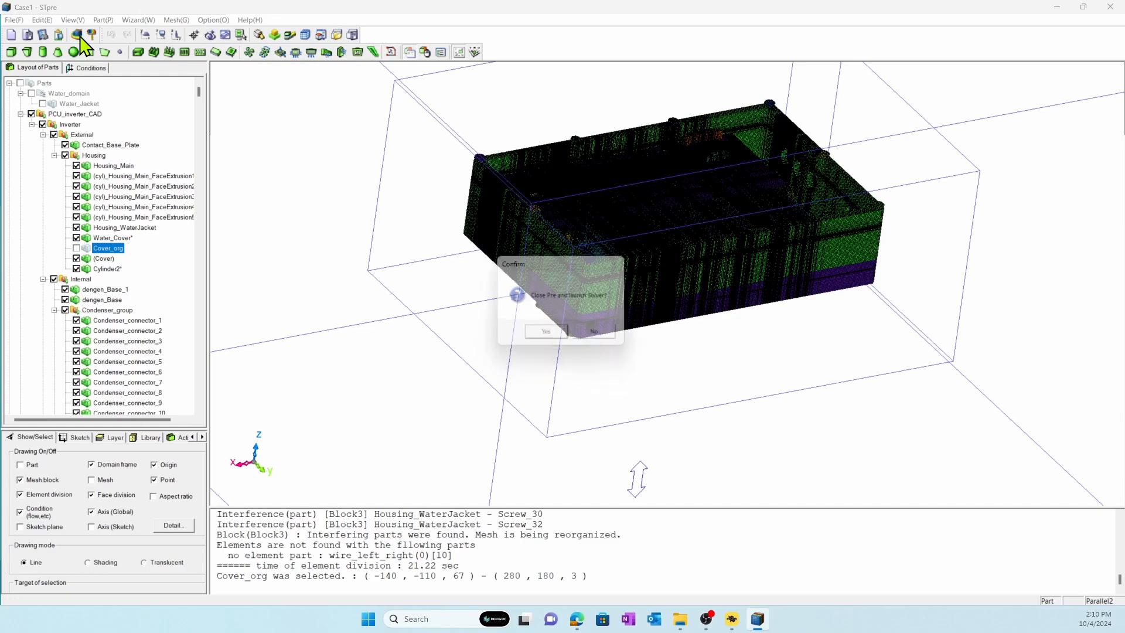
pyautogui.click(530, 334)
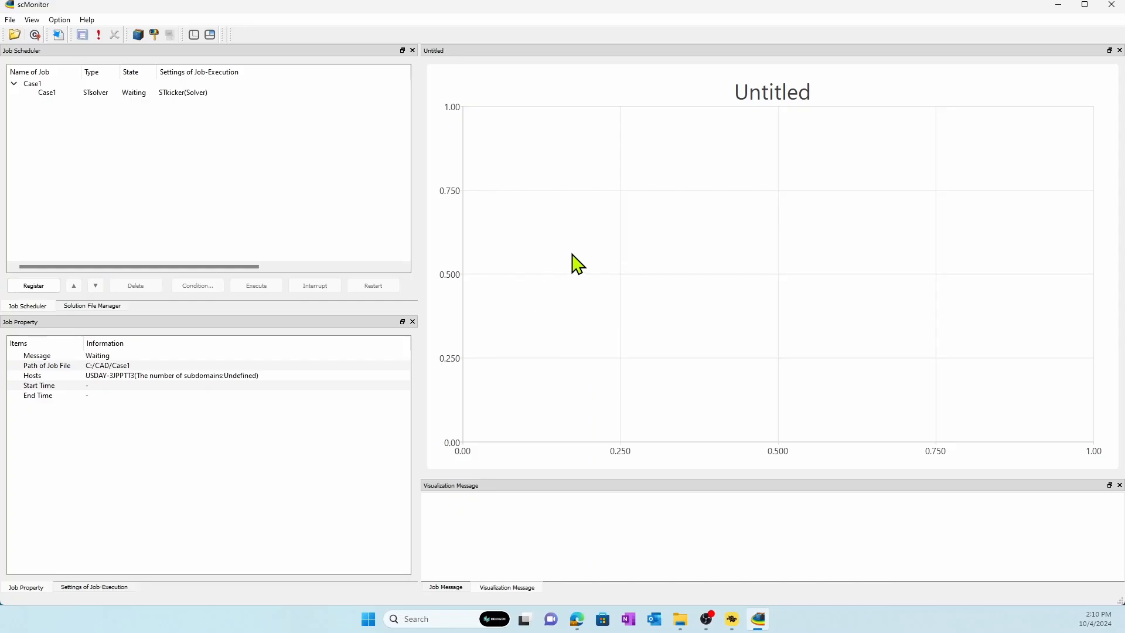
pyautogui.click(142, 94)
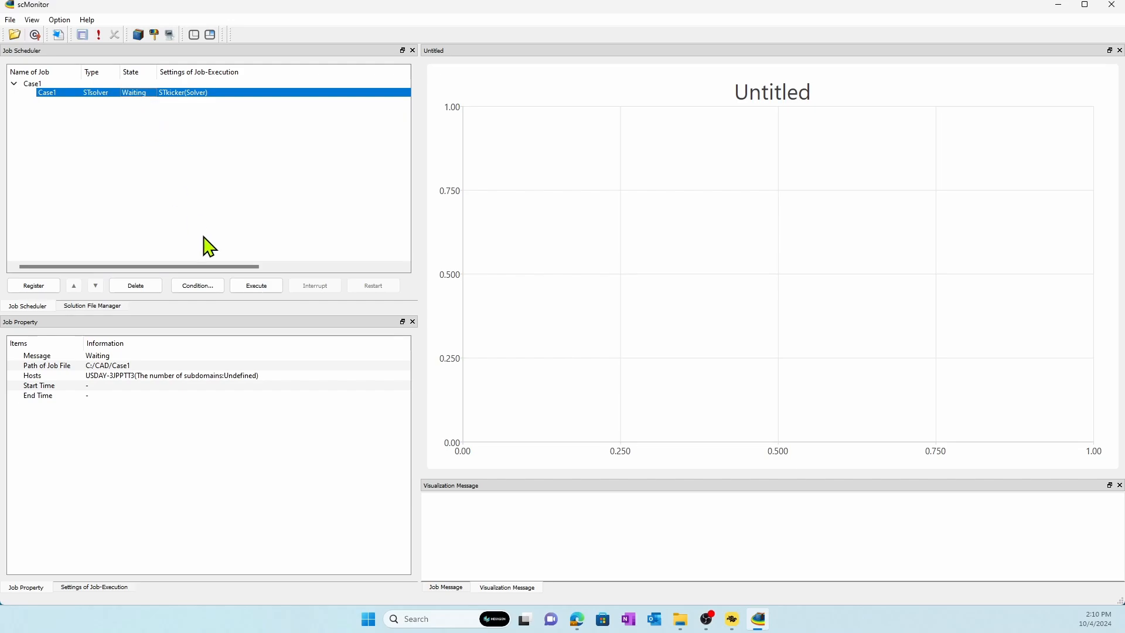
pyautogui.click(268, 290)
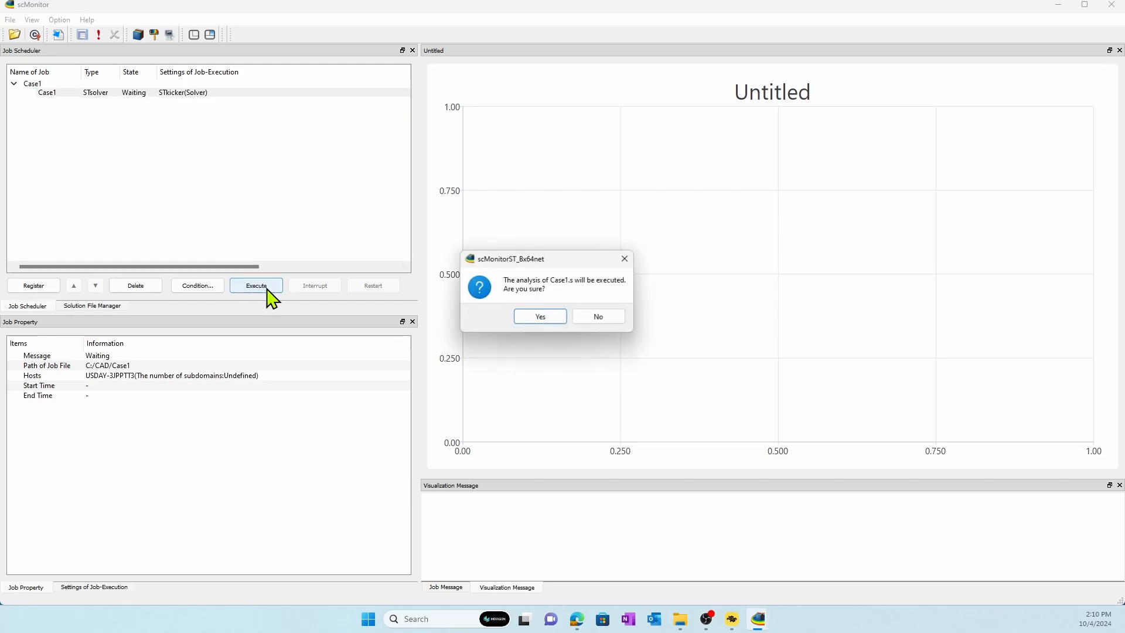
pyautogui.click(521, 318)
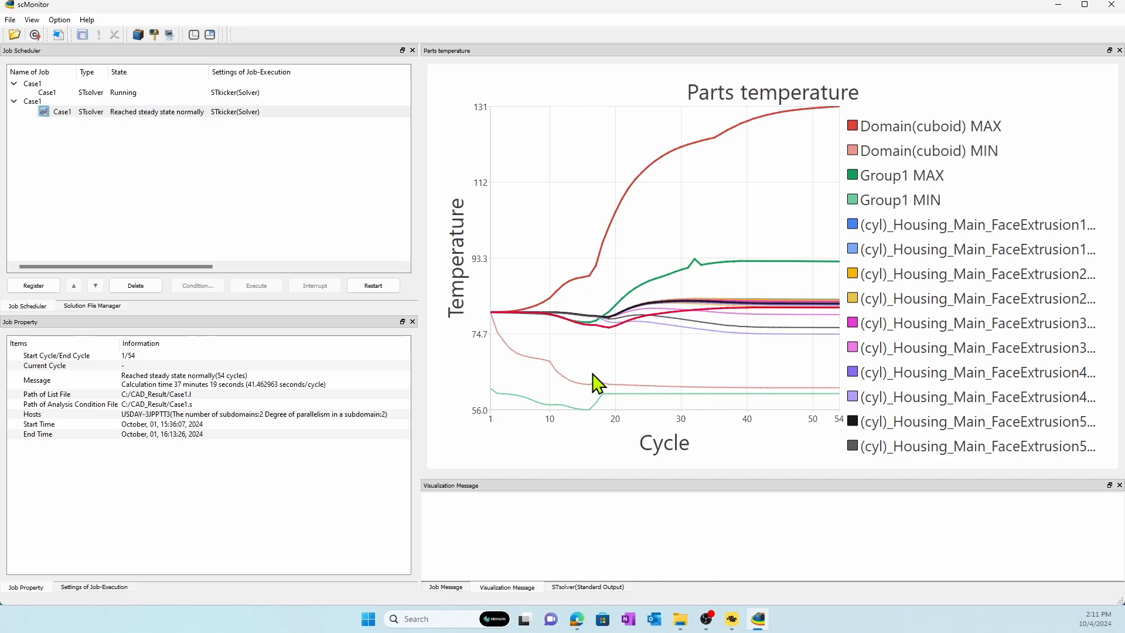
# Review the finished Case1 job's convergence status, velocity, pressure and temperature min/max graphs, ending on the parts temperature graph.
pyautogui.rightClick(445, 139)
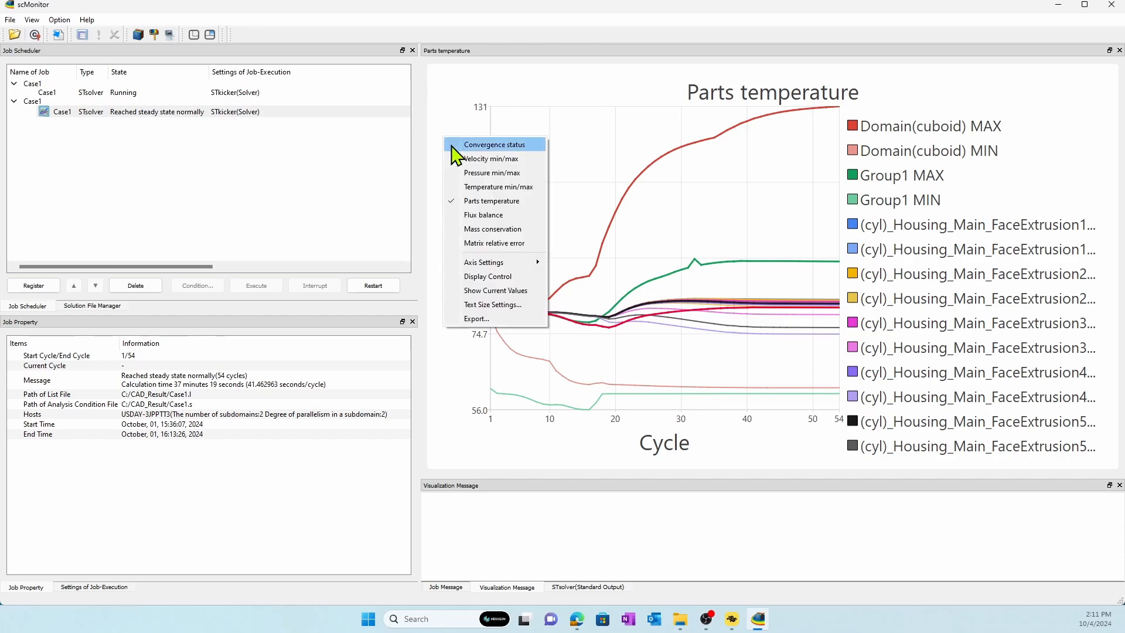
pyautogui.click(453, 150)
pyautogui.rightClick(442, 143)
pyautogui.click(452, 153)
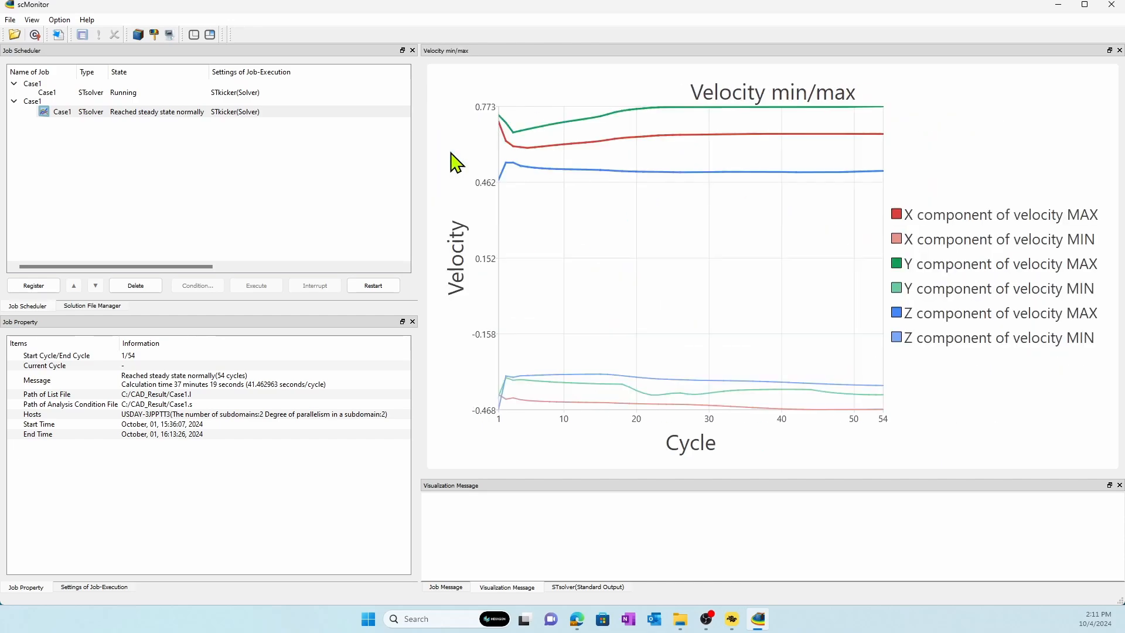
pyautogui.rightClick(457, 143)
pyautogui.click(477, 168)
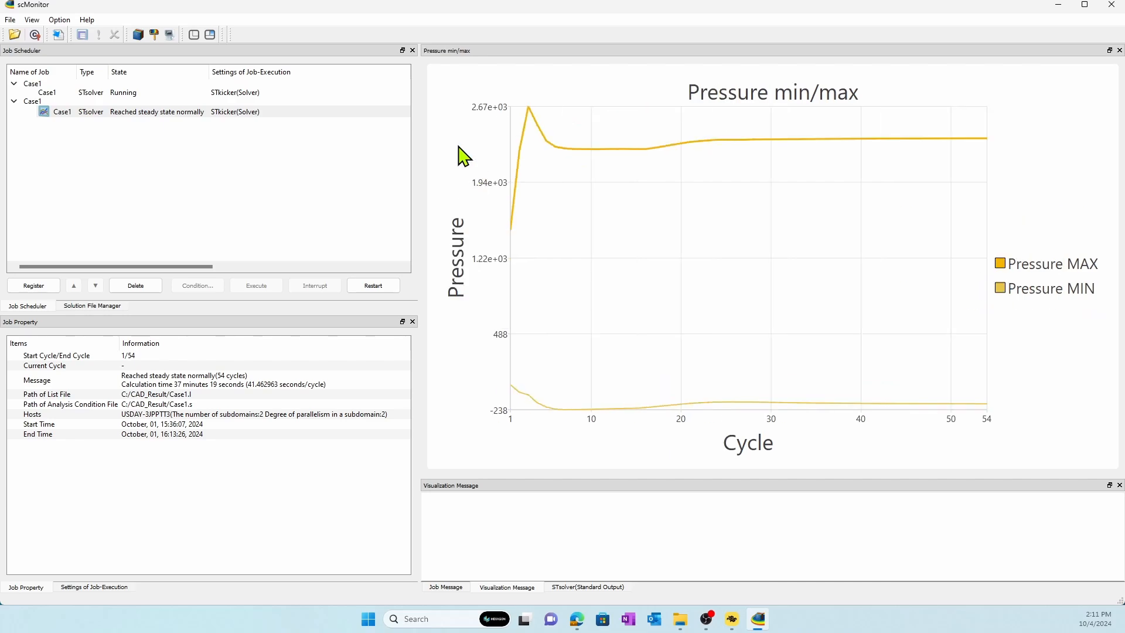
pyautogui.rightClick(458, 144)
pyautogui.click(486, 192)
pyautogui.rightClick(457, 168)
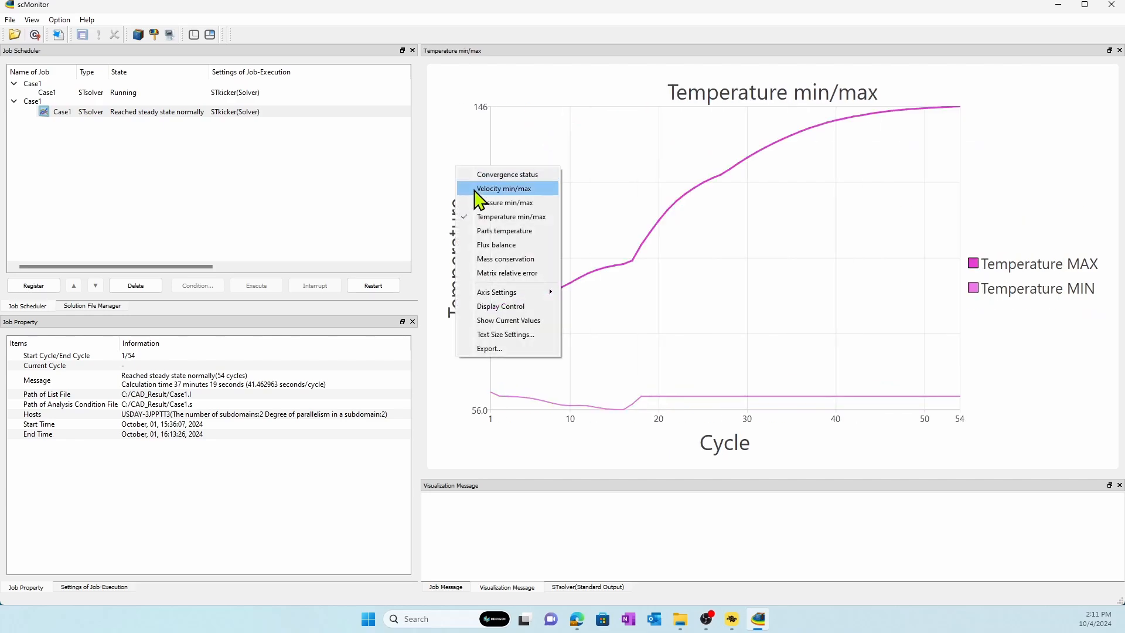
pyautogui.click(491, 230)
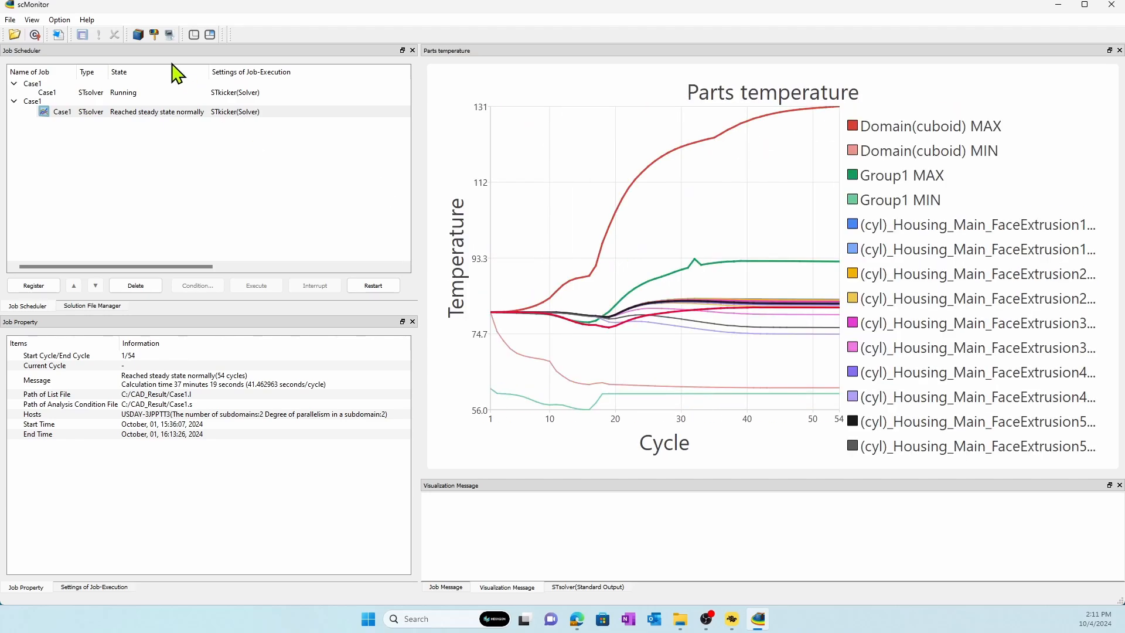
# Launch the postprocessor with the result file Case1_54.fld and hide Plane (1).
pyautogui.click(154, 35)
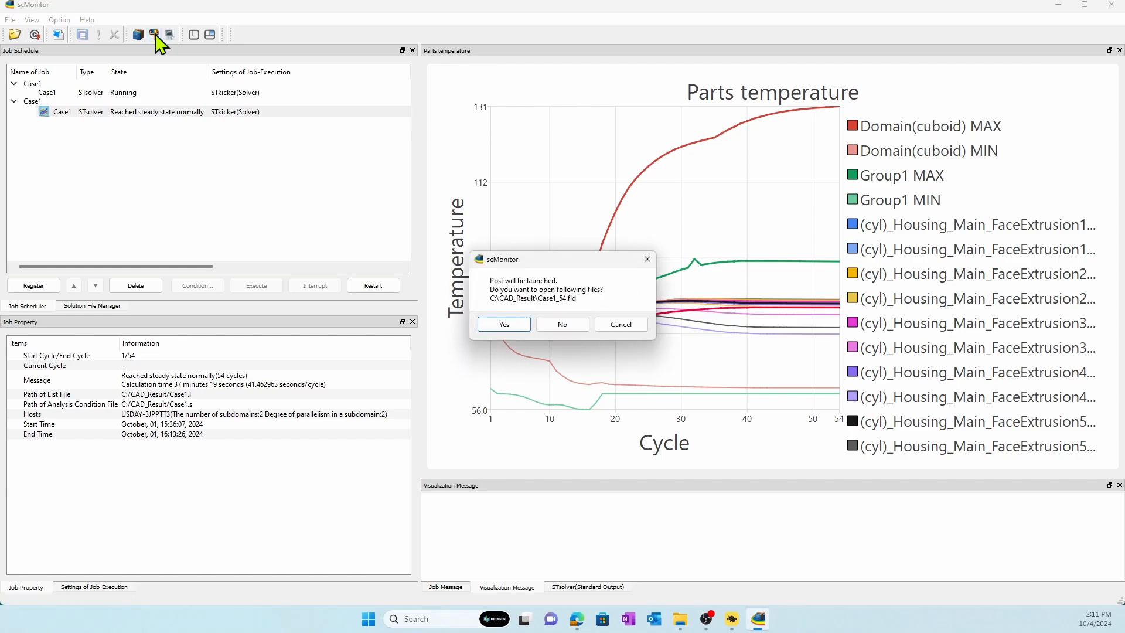
pyautogui.click(505, 324)
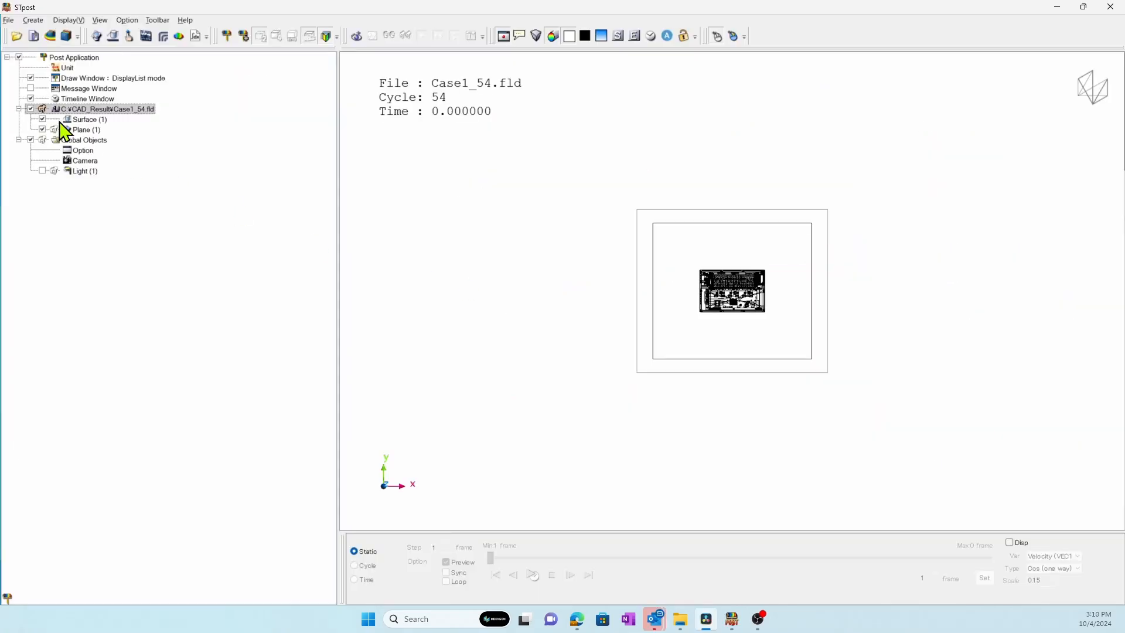
pyautogui.click(58, 109)
# Display a Temperature (TEMP) contour on Surface (1), painted on both the front and back faces.
pyautogui.click(85, 119)
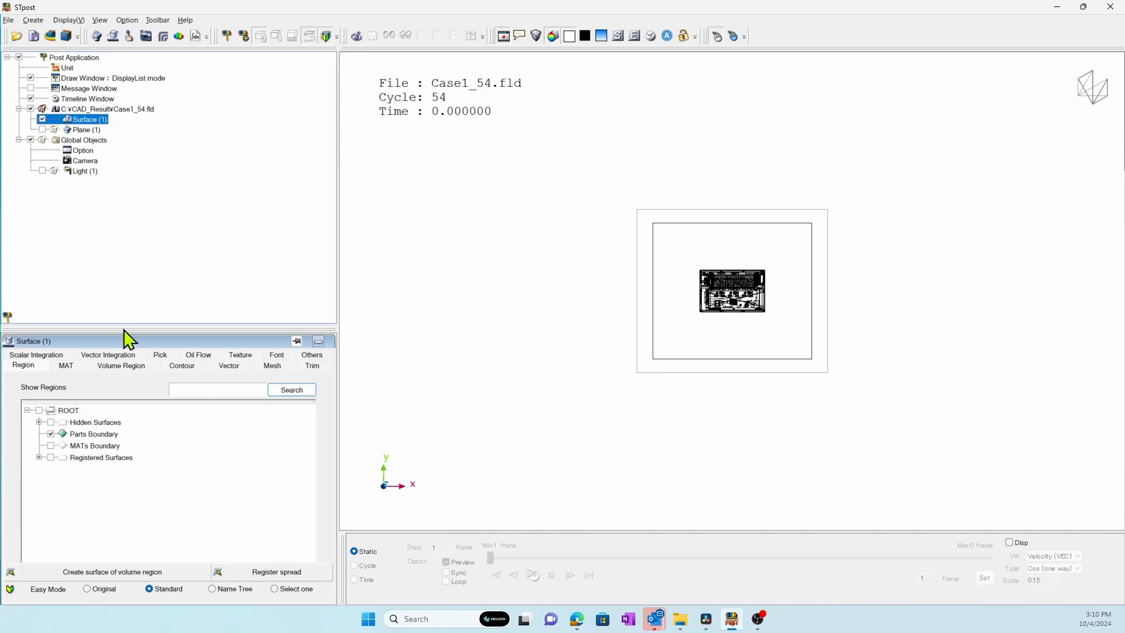
pyautogui.click(171, 365)
pyautogui.click(64, 390)
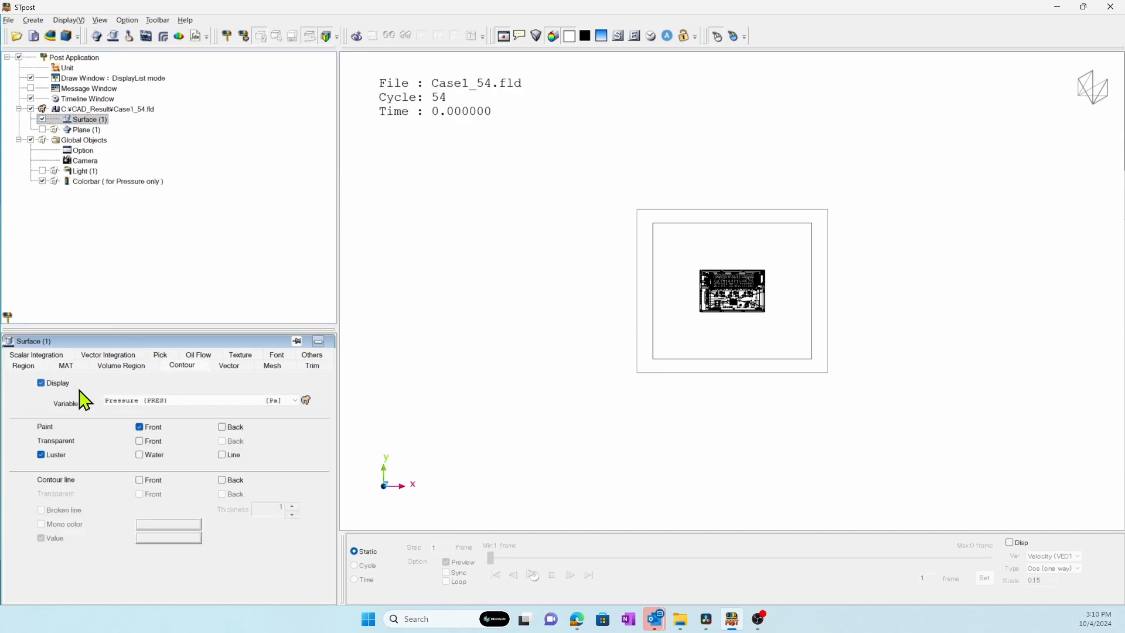
pyautogui.click(218, 402)
pyautogui.click(217, 420)
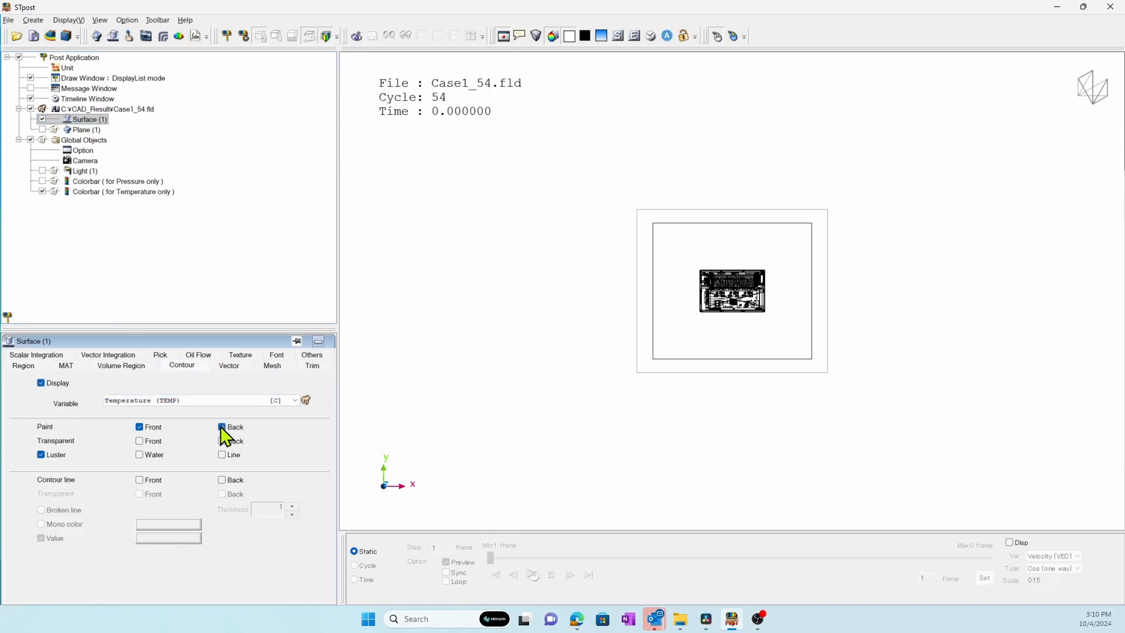
# Exclude air(incompressible/20C) from the materials shown on Surface (1) and redraw the temperature contour on the inverter.
pyautogui.click(66, 365)
pyautogui.click(51, 429)
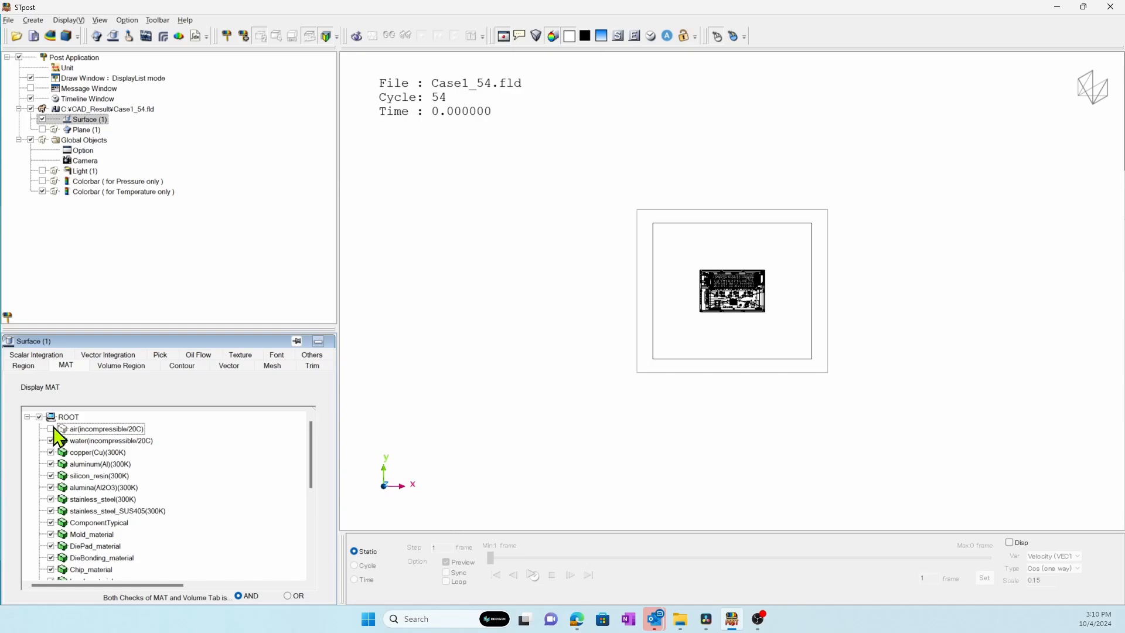
pyautogui.click(7, 317)
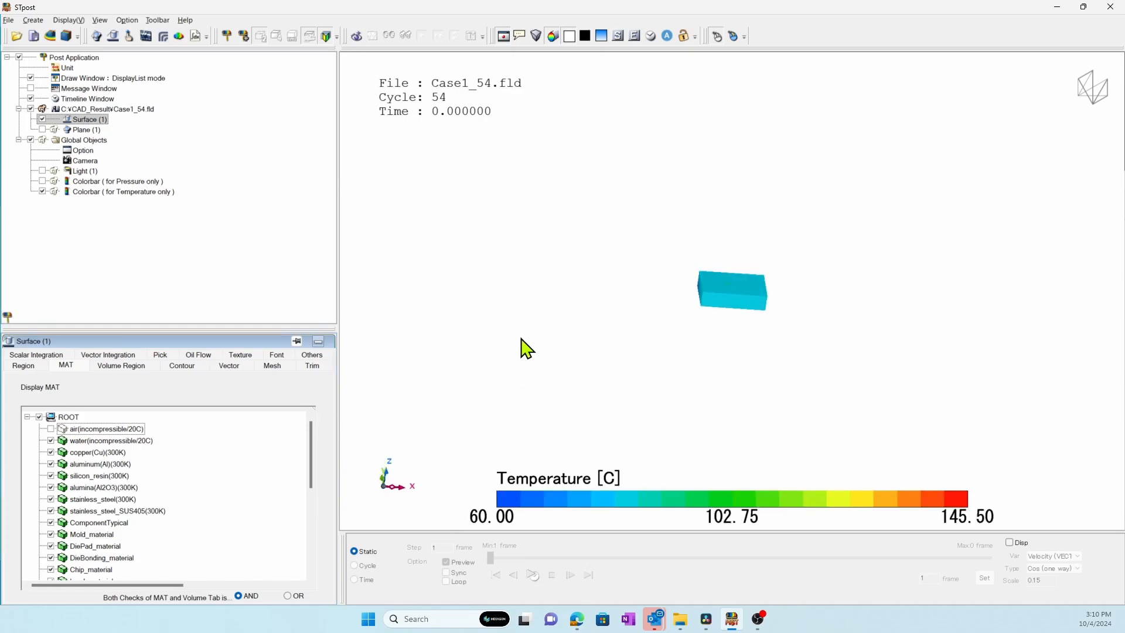
pyautogui.scroll(8, 873, 341)
pyautogui.moveTo(708, 328); pyautogui.dragTo(687, 339)
# Hide the Cover_org volume region and examine the temperatures on the circuit board and components inside the housing.
pyautogui.click(134, 366)
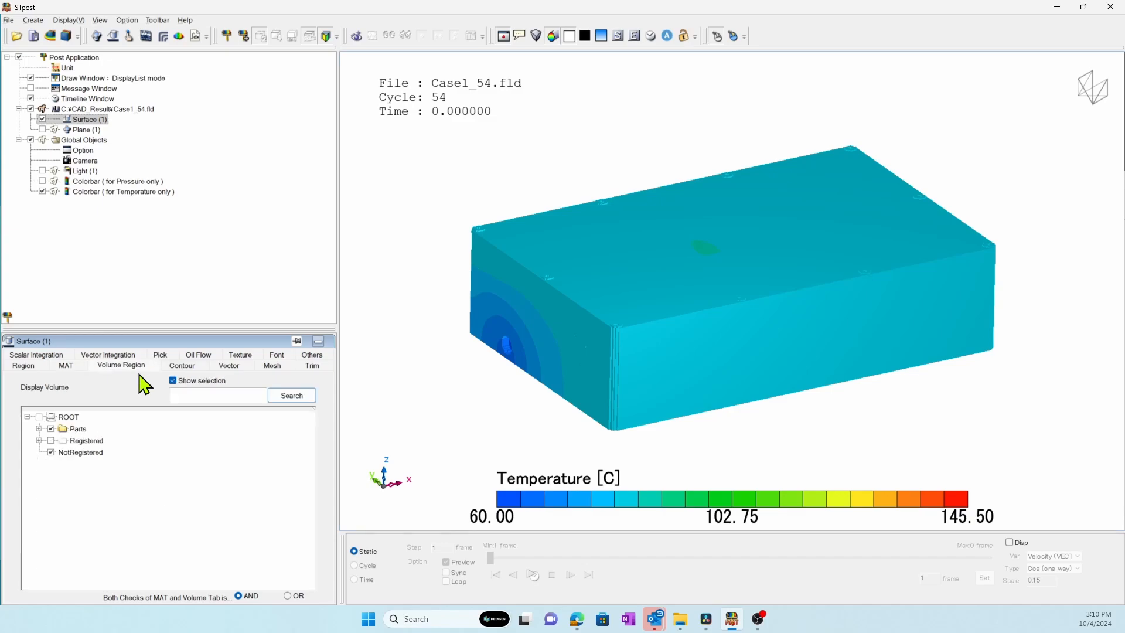
pyautogui.click(630, 283)
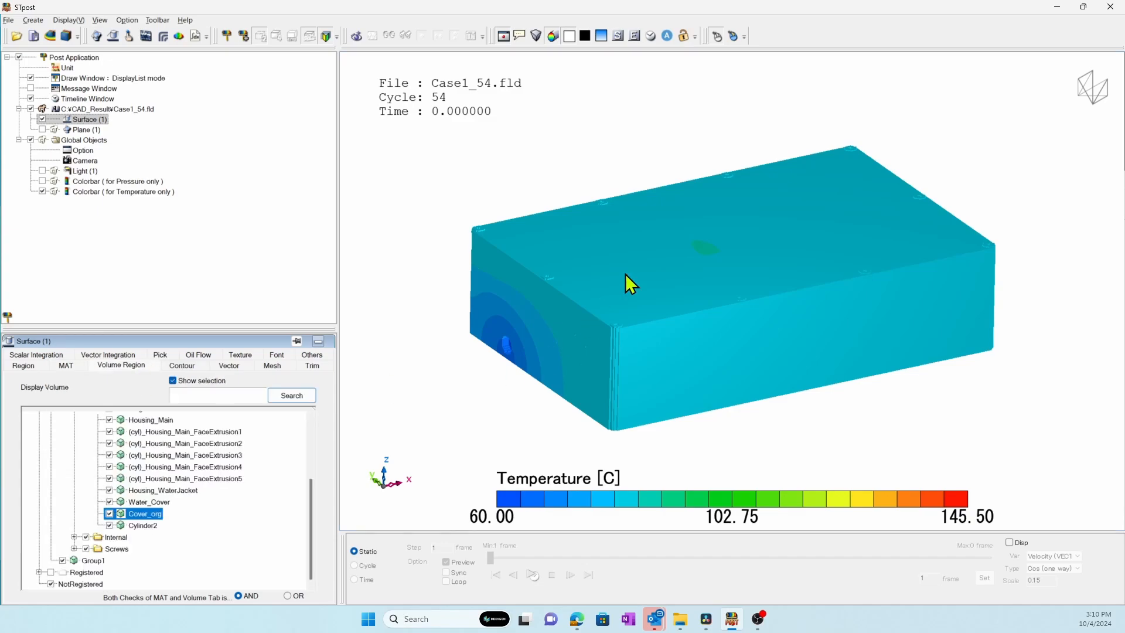
pyautogui.click(109, 514)
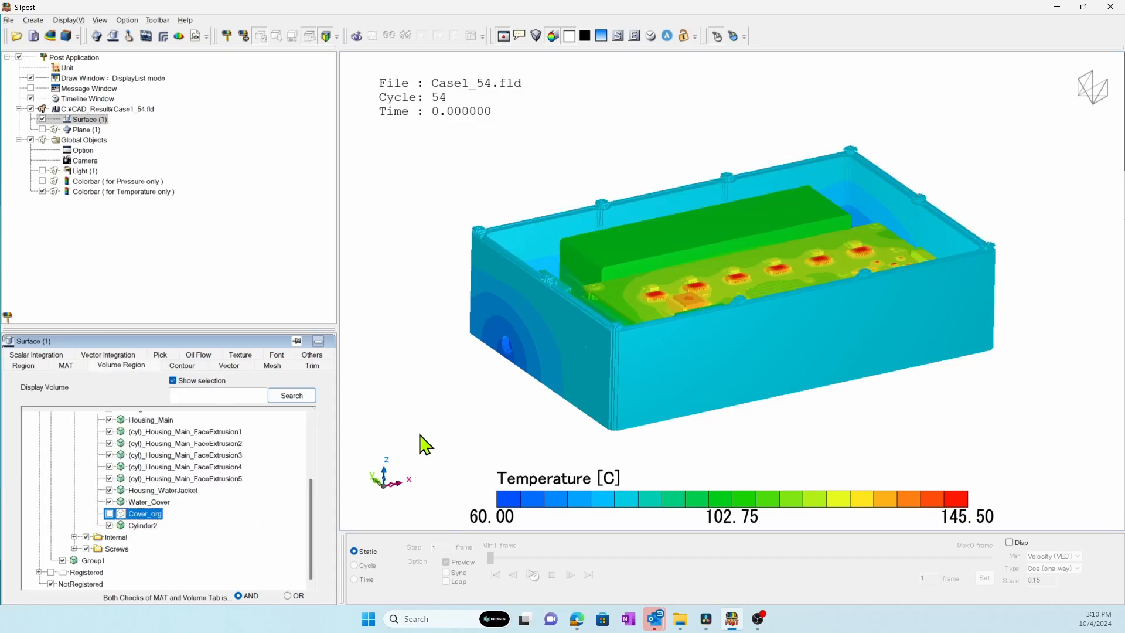
pyautogui.moveTo(492, 414); pyautogui.dragTo(511, 438)
pyautogui.scroll(5, 553, 392)
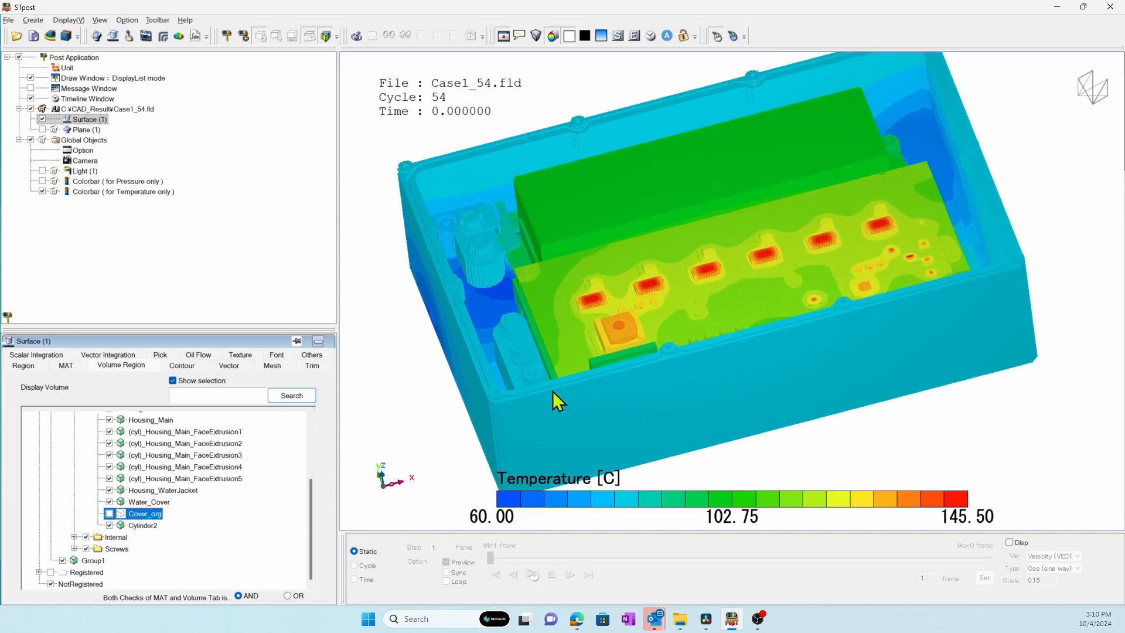
pyautogui.moveTo(608, 417); pyautogui.dragTo(593, 370)
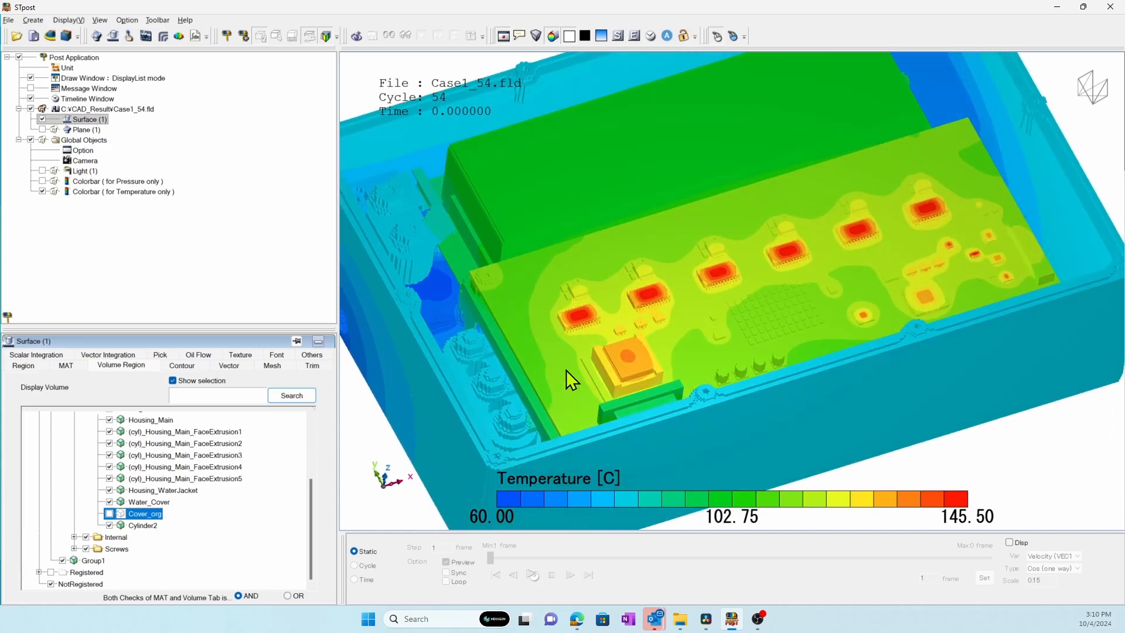
# Restrict Surface (1) to the water(incompressible/20C) material to show the temperature contour of the coolant channel alone.
pyautogui.moveTo(311, 514); pyautogui.dragTo(312, 467)
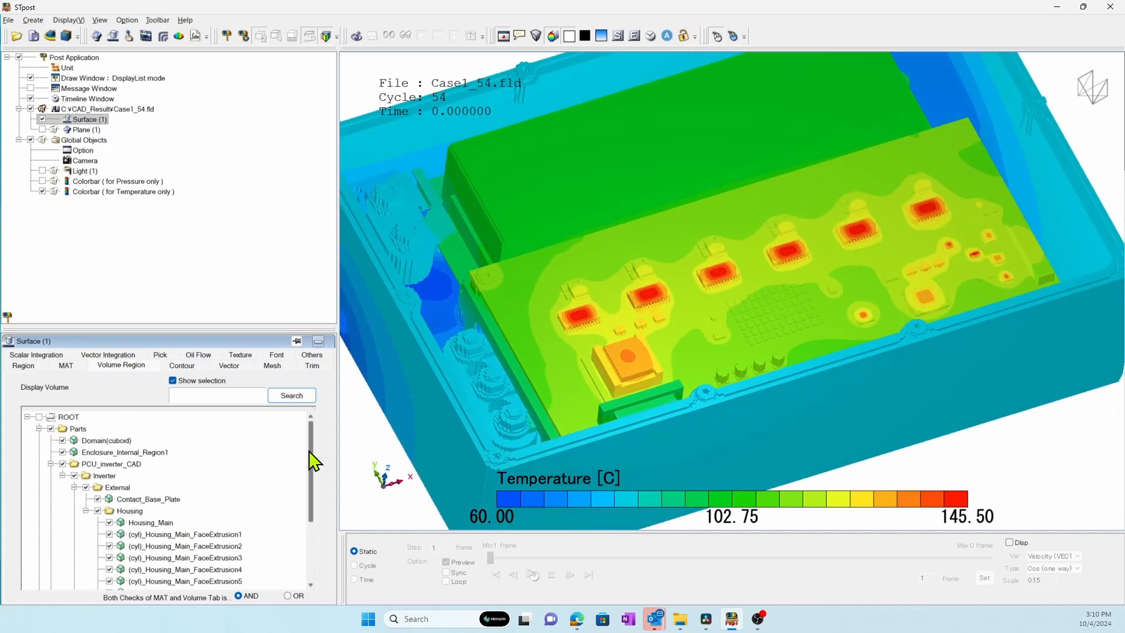
pyautogui.click(61, 367)
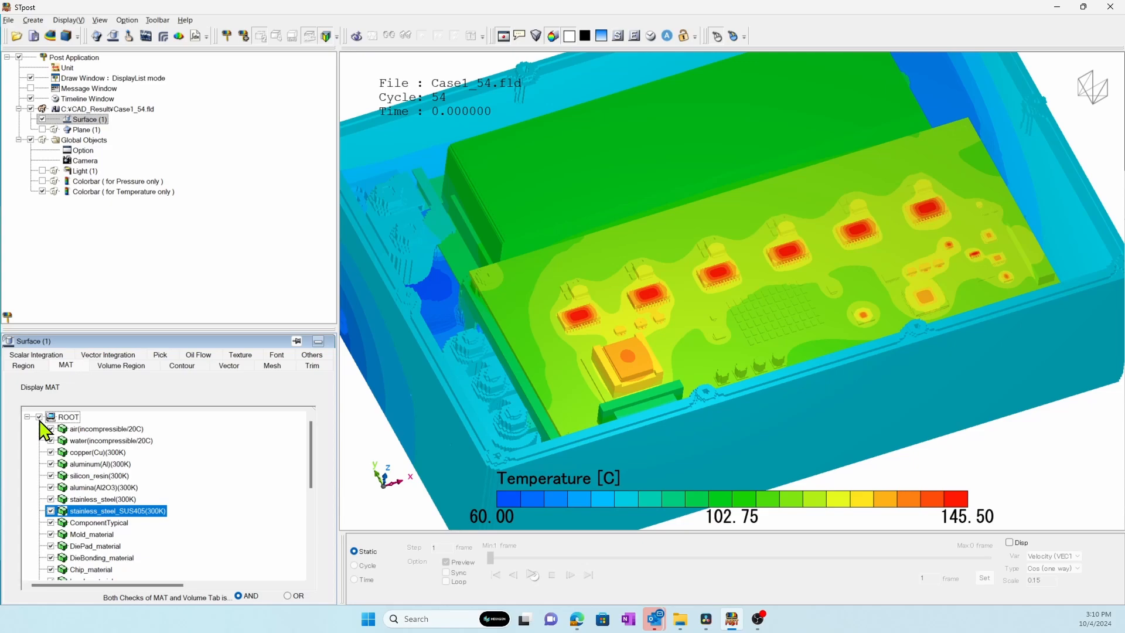
pyautogui.click(39, 417)
pyautogui.click(51, 441)
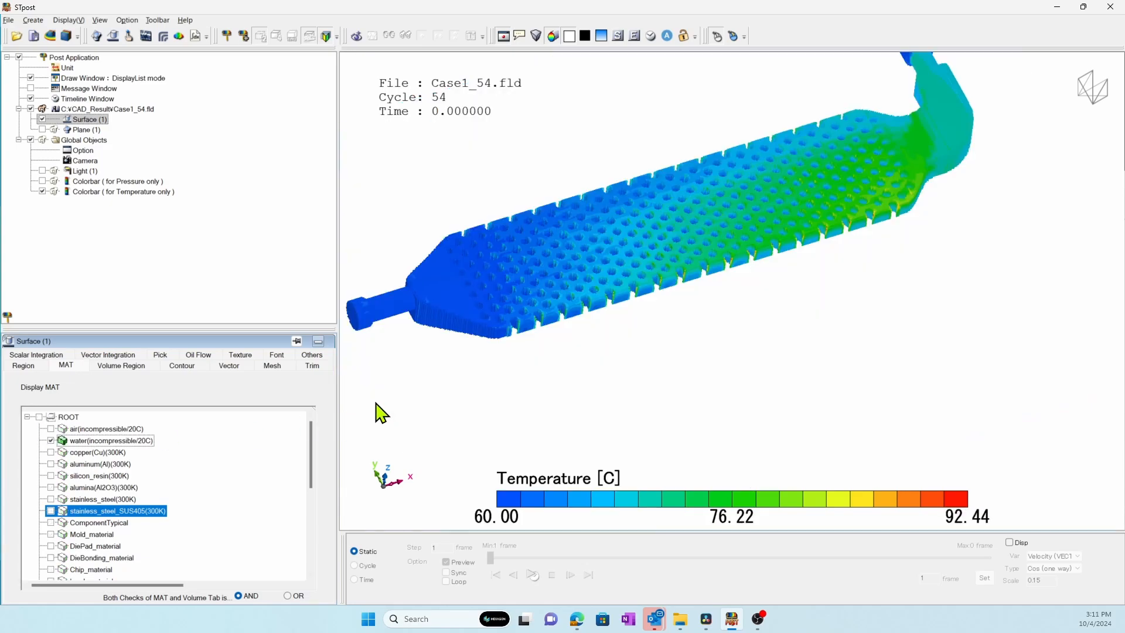
pyautogui.moveTo(526, 301); pyautogui.dragTo(578, 366, button='middle')
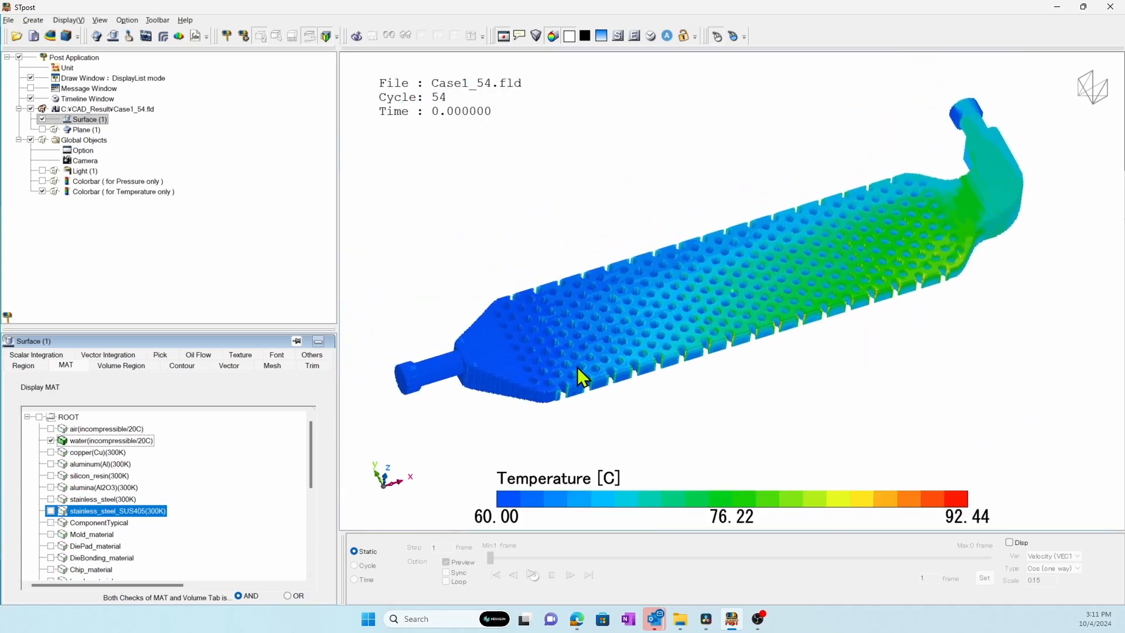
# Change the contour variable of Surface (1) to Pressure (PRES).
pyautogui.click(182, 366)
pyautogui.click(139, 401)
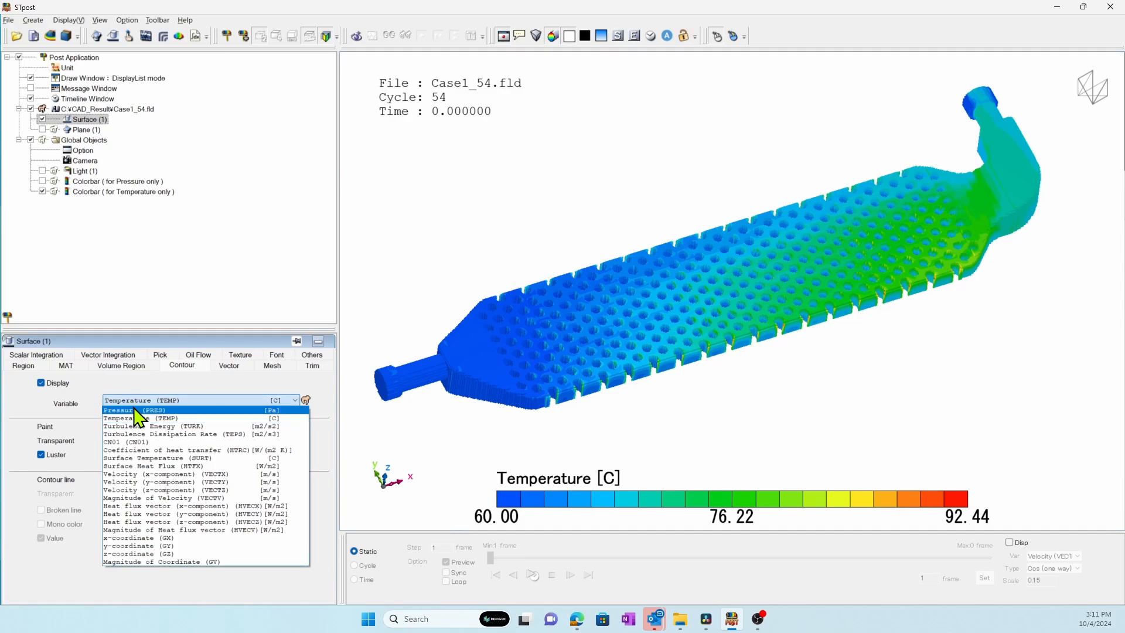
pyautogui.click(135, 409)
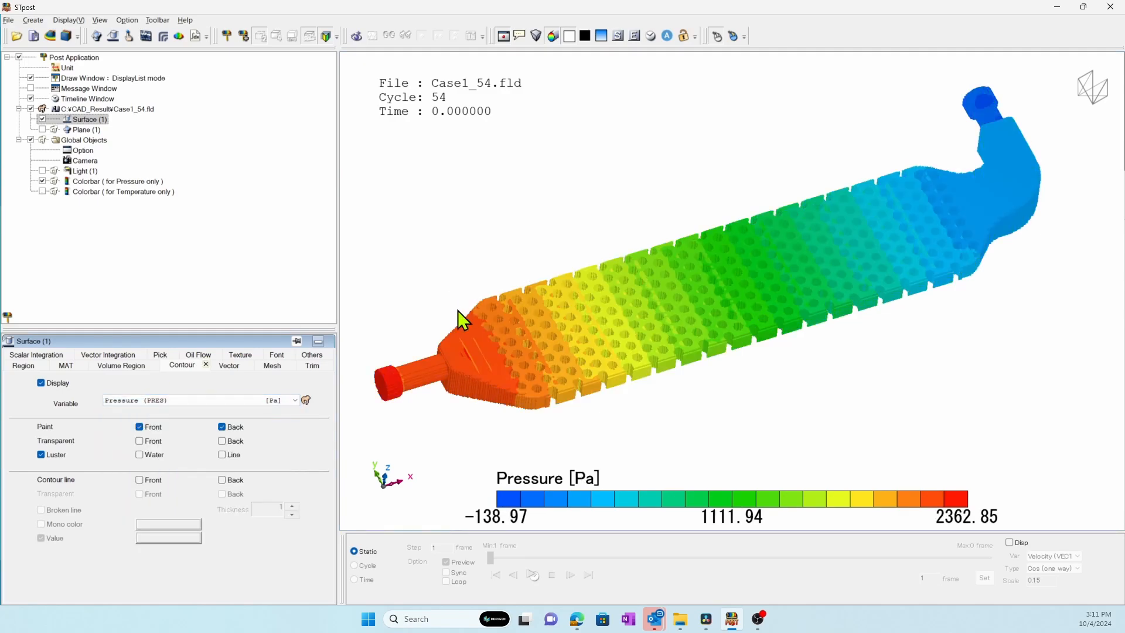
# Show Plane (1) and move it along the Z axis to coordinate 0.00337085 so it cuts the coolant channel.
pyautogui.click(42, 130)
pyautogui.moveTo(520, 379)
pyautogui.mouseDown()
pyautogui.moveTo(505, 332)
pyautogui.moveTo(515, 397)
pyautogui.mouseUp()
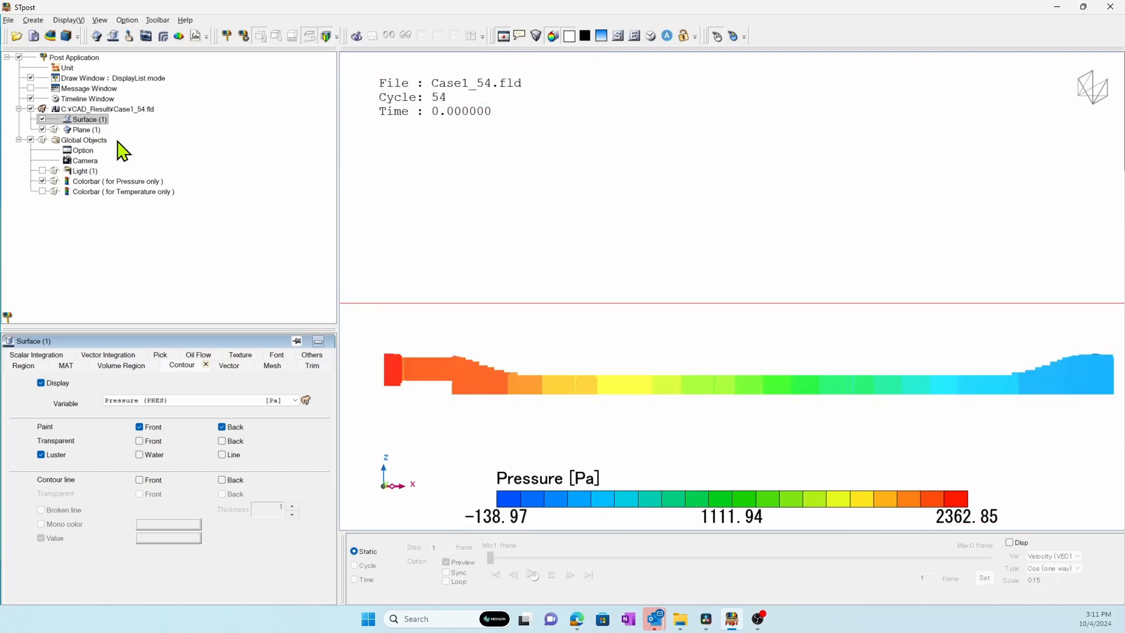
pyautogui.click(82, 130)
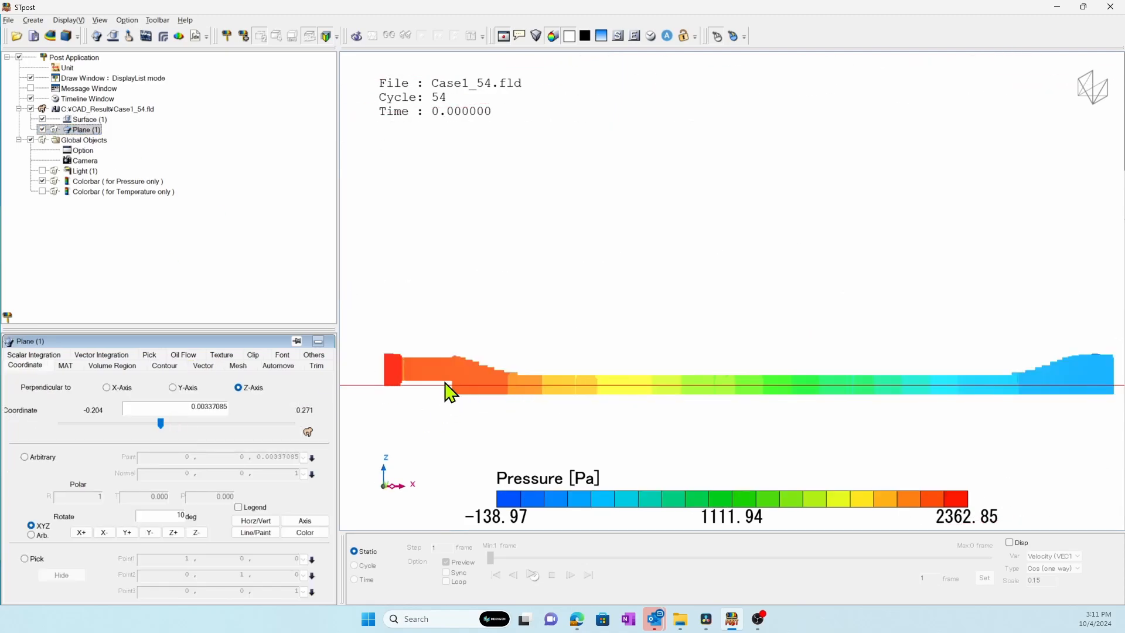
# Hide Surface (1) and display a painted Pressure (PRES) contour on Plane (1).
pyautogui.click(42, 119)
pyautogui.moveTo(446, 305); pyautogui.dragTo(381, 351)
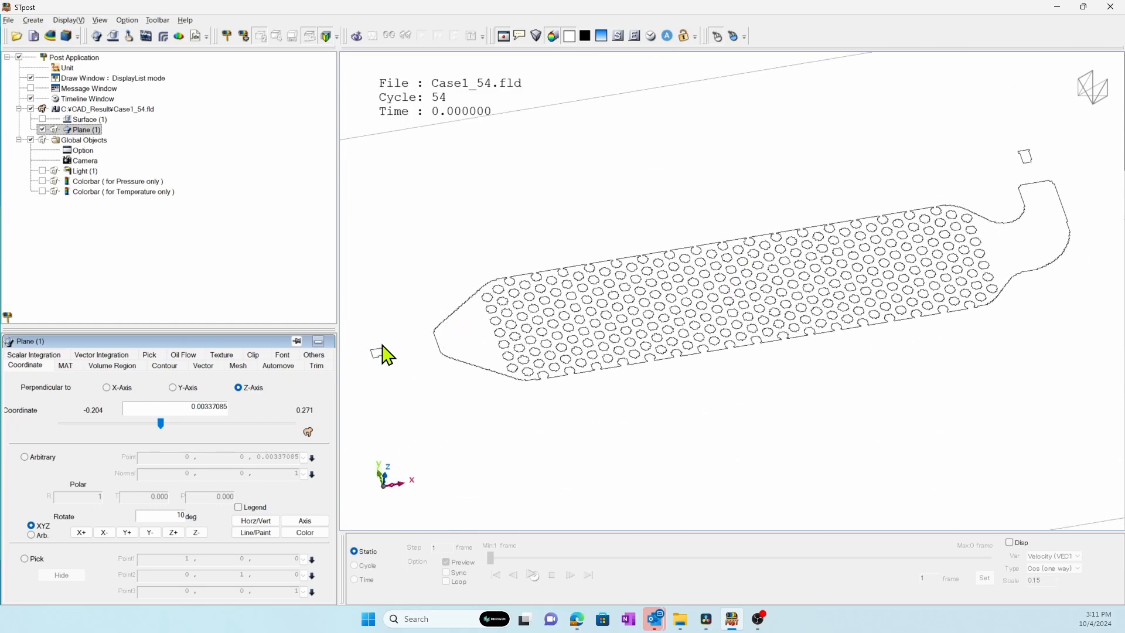
pyautogui.click(165, 365)
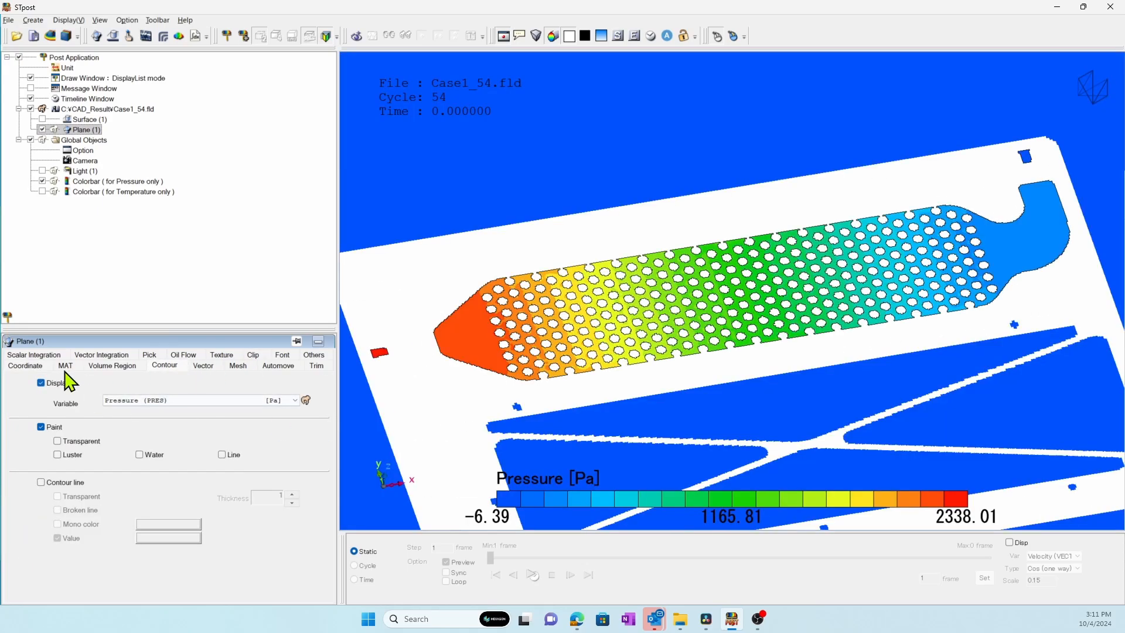
# Restrict Plane (1) to the water(incompressible/20C) material so the contour covers only the coolant.
pyautogui.click(65, 366)
pyautogui.click(38, 417)
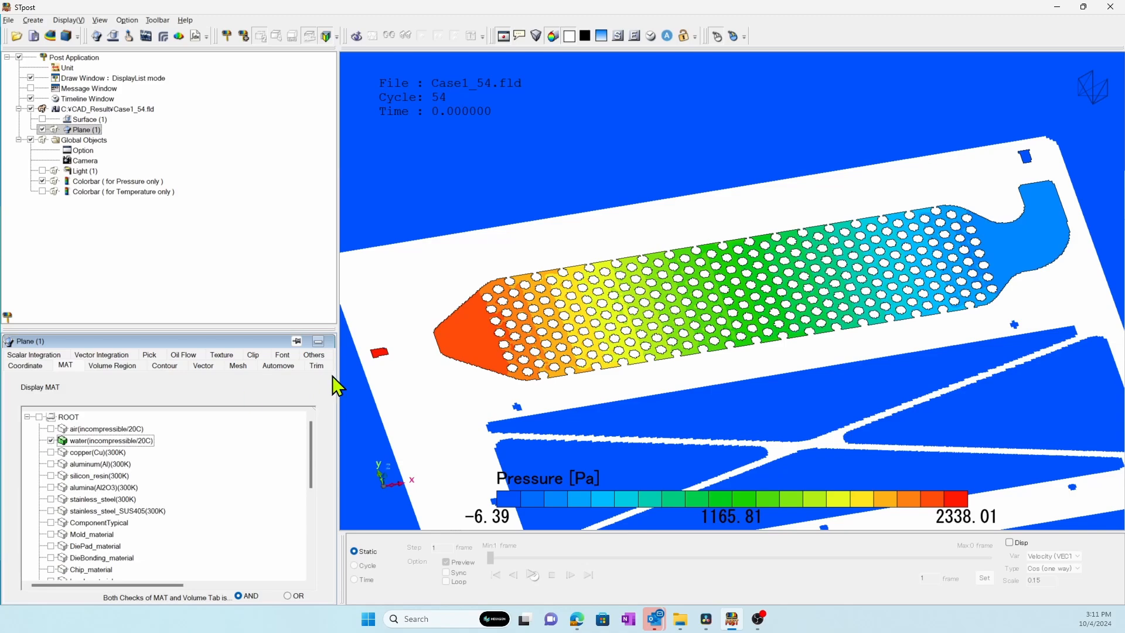
# Change the contour variable of Plane (1) to Temperature (TEMP) and then to Magnitude of Velocity (VECTV).
pyautogui.click(164, 366)
pyautogui.click(176, 400)
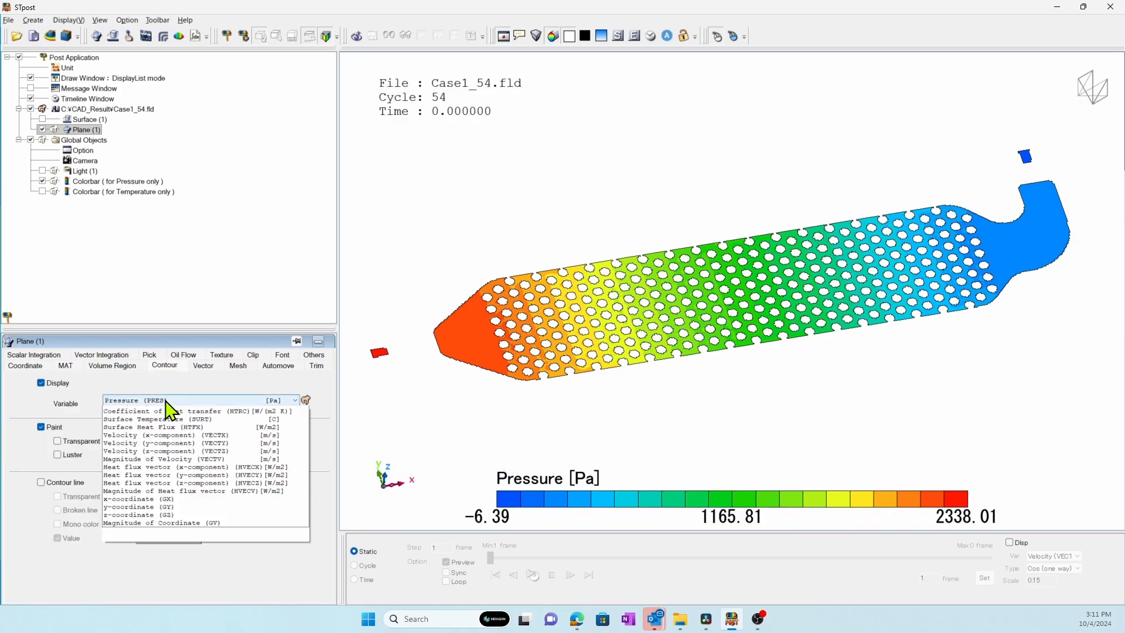
pyautogui.click(176, 422)
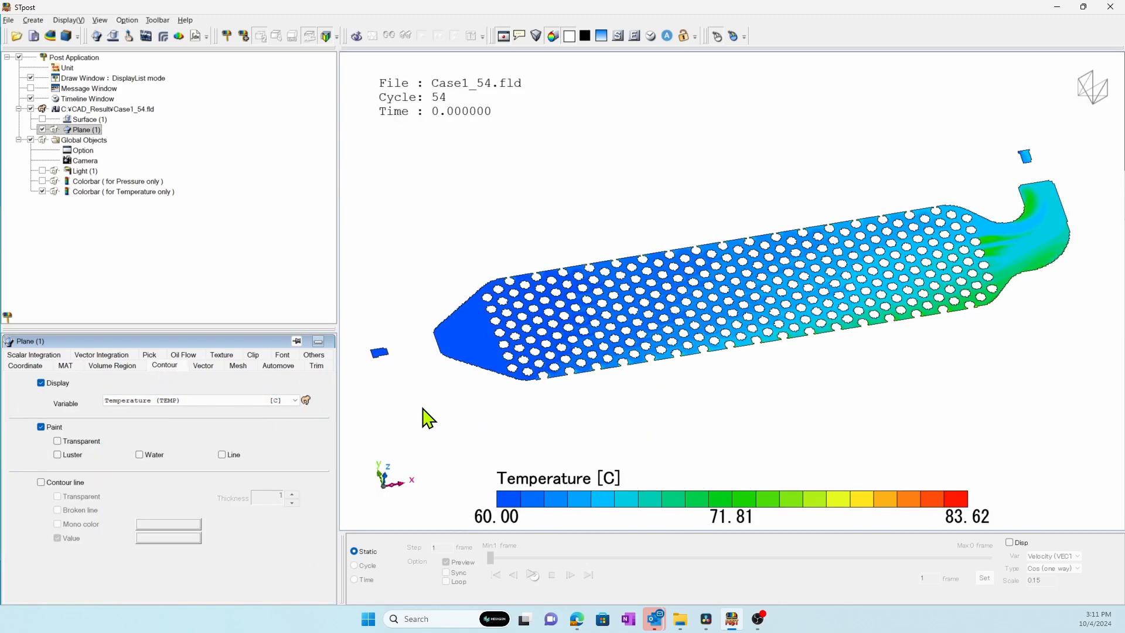
pyautogui.click(167, 401)
pyautogui.click(180, 502)
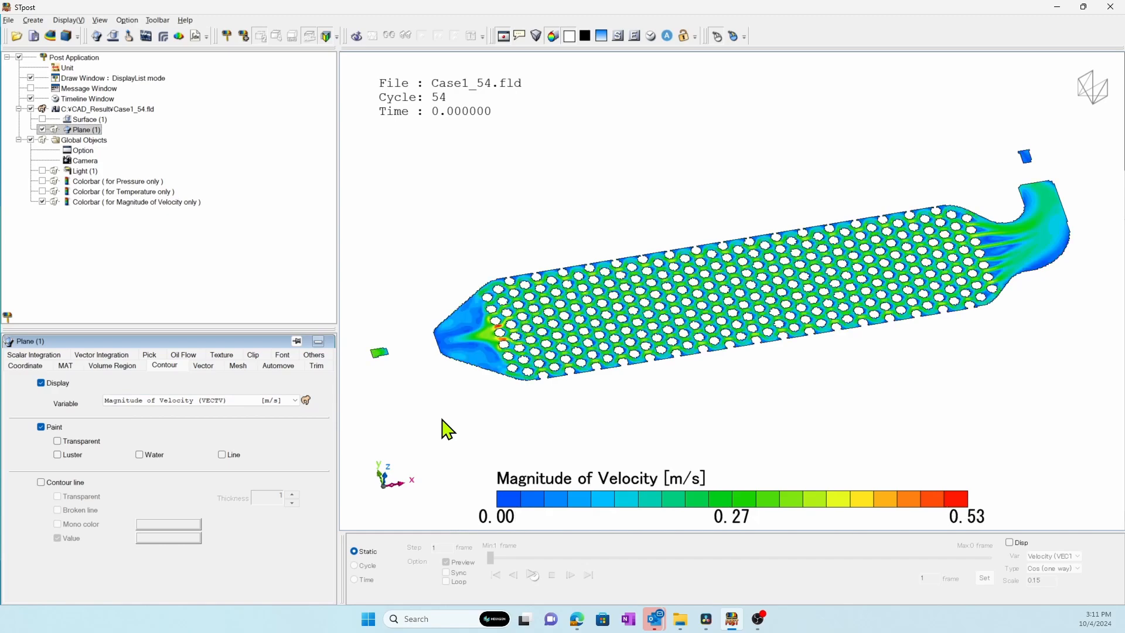
# Display Velocity (VECT) vectors on Plane (1) with a length scale of 0.1 and animate them around the pin fins.
pyautogui.click(204, 366)
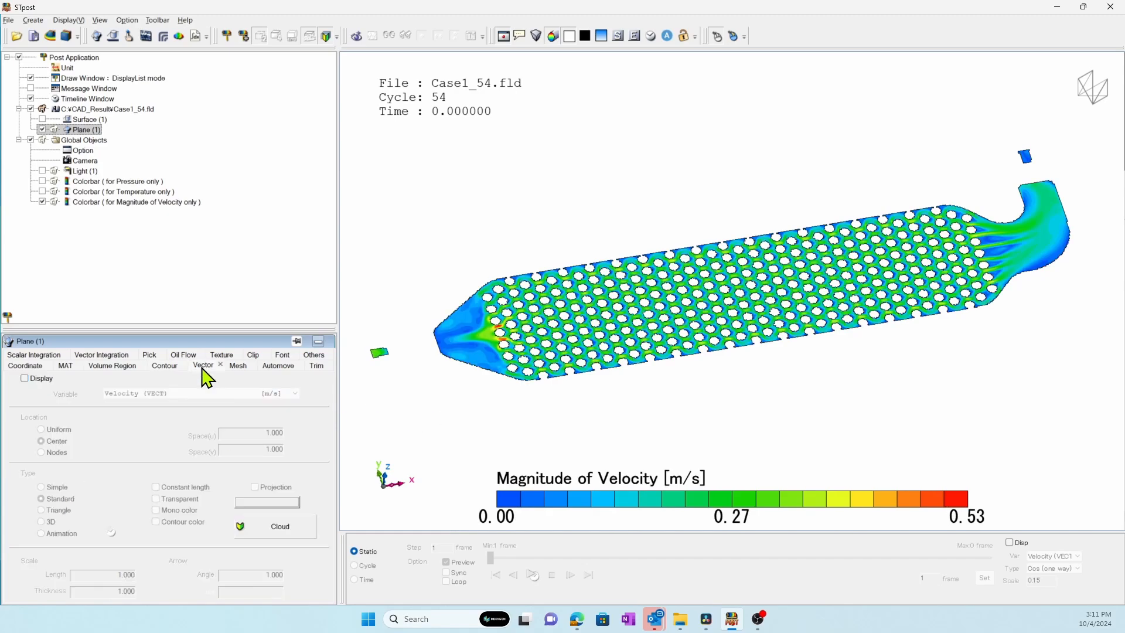
pyautogui.click(26, 379)
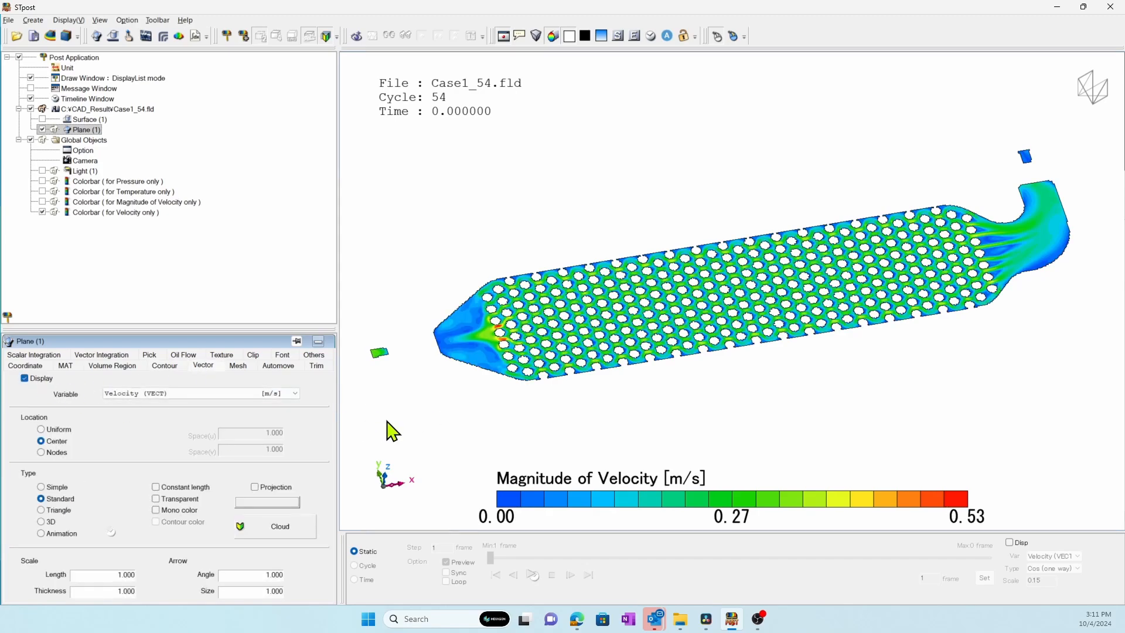
pyautogui.doubleClick(129, 575)
pyautogui.write('0.1')
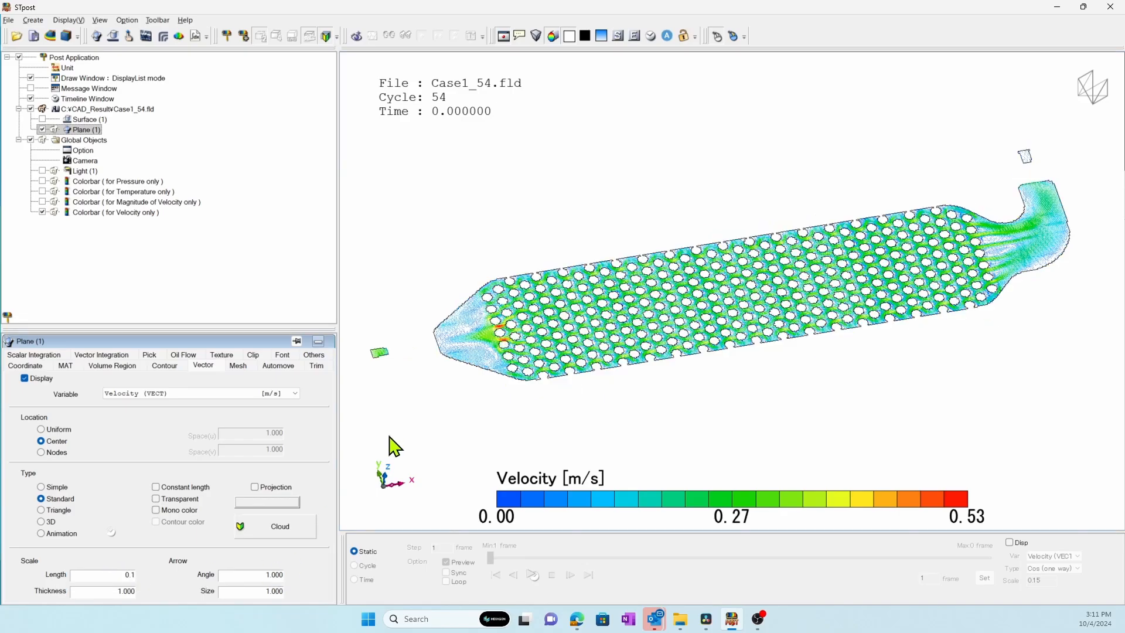
pyautogui.click(110, 535)
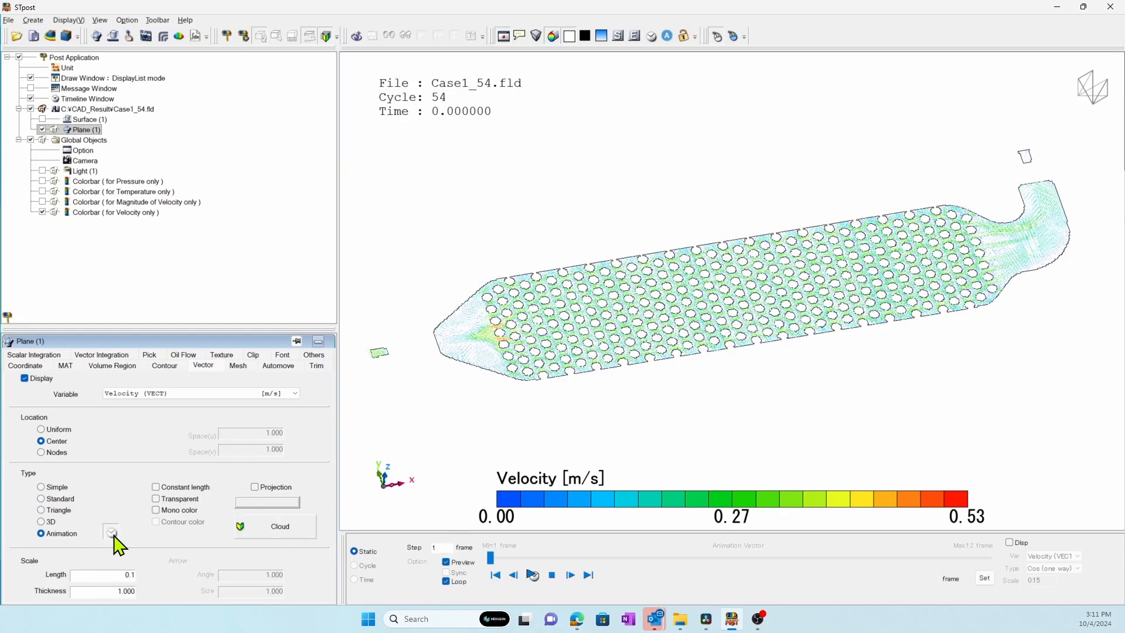
pyautogui.scroll(5, 787, 377)
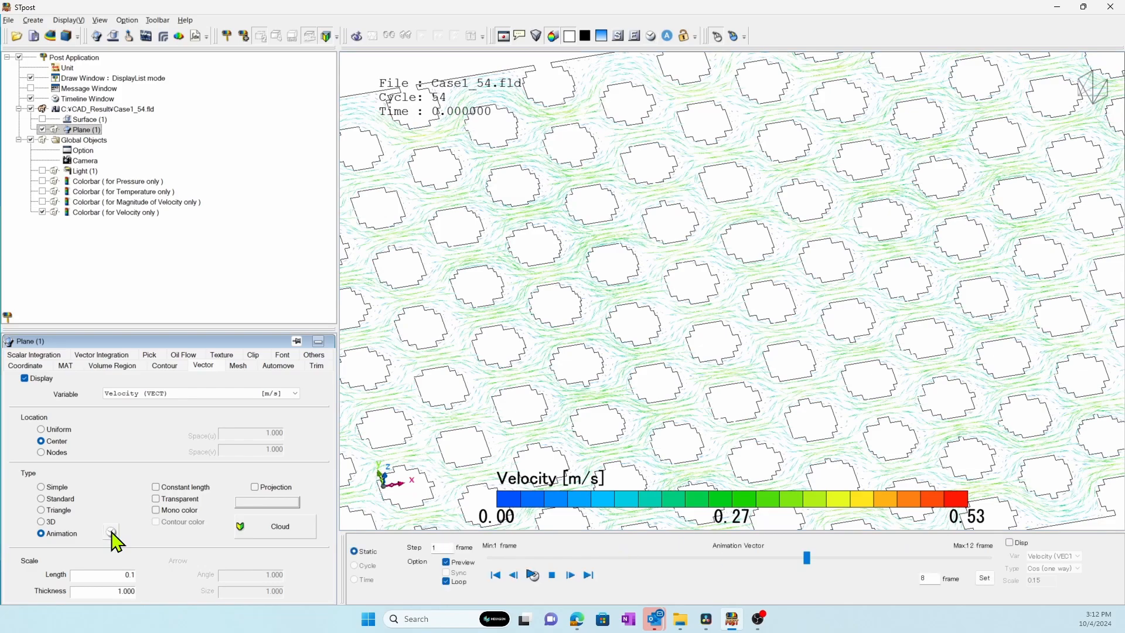
# Close the postprocessor.
pyautogui.click(1119, 7)
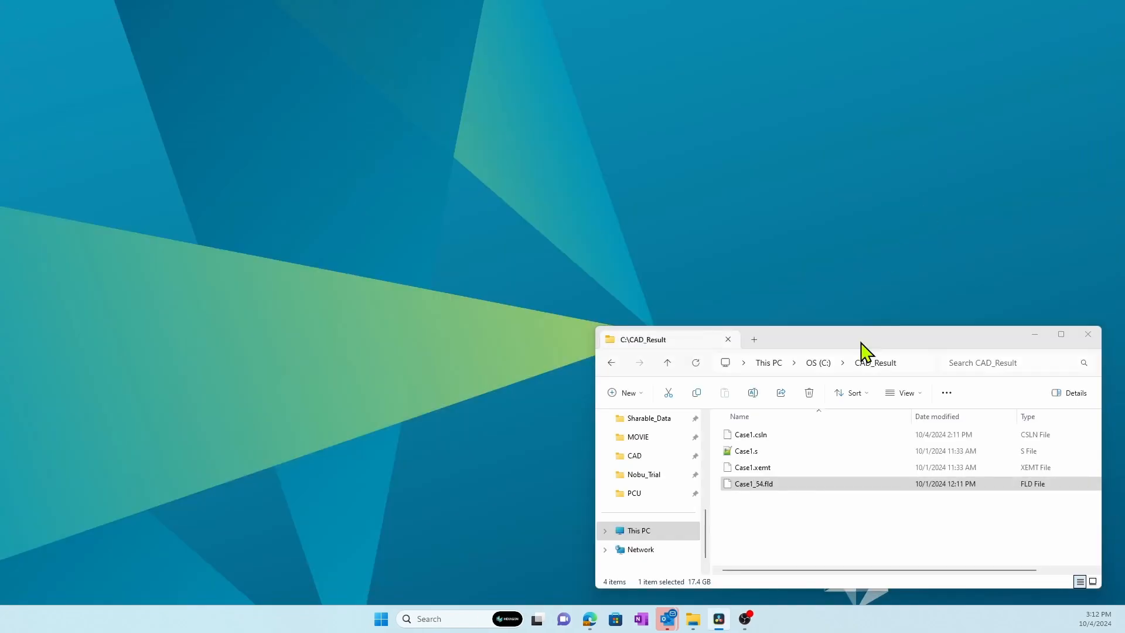
pyautogui.click(745, 618)
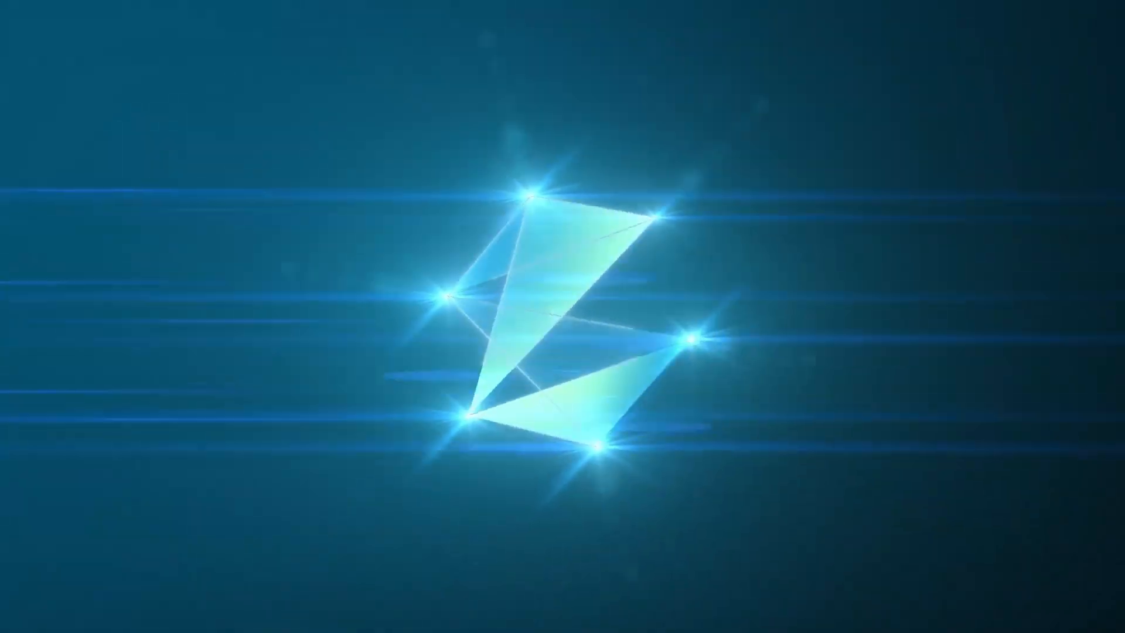